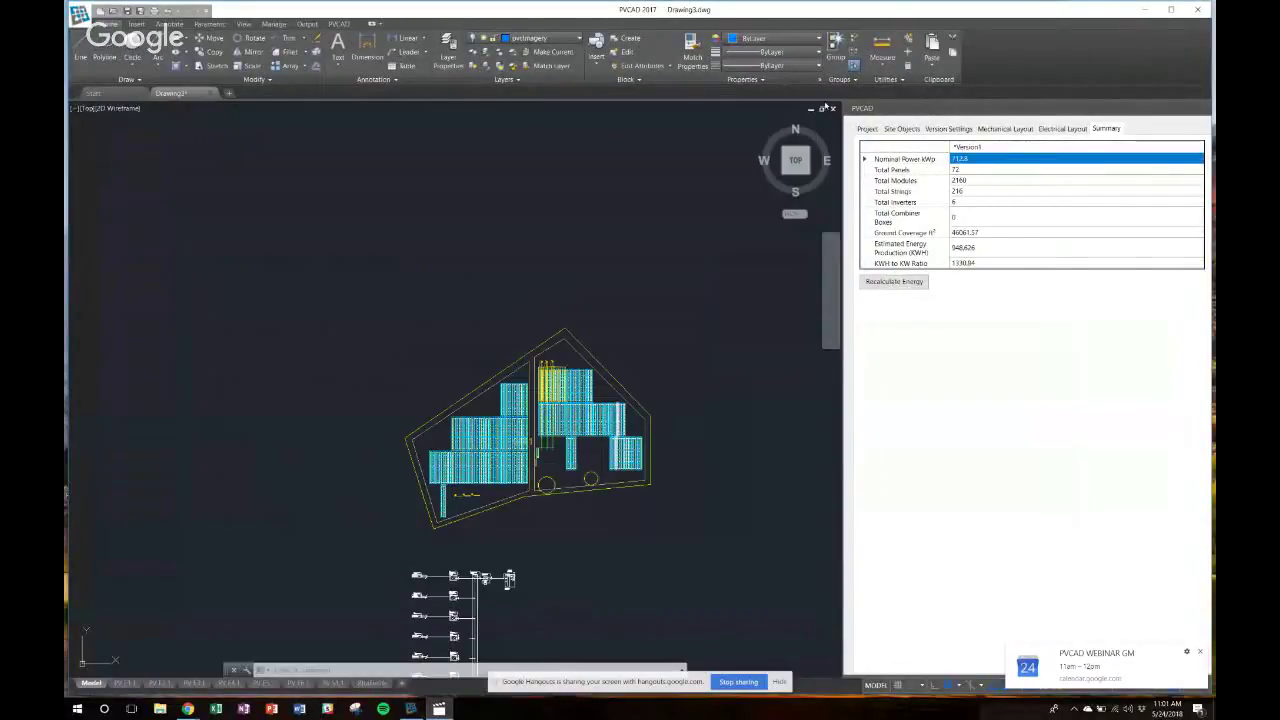
Switch back to the paused PVCAD tutorial video in Movies & TV.
key("alt+Tab")
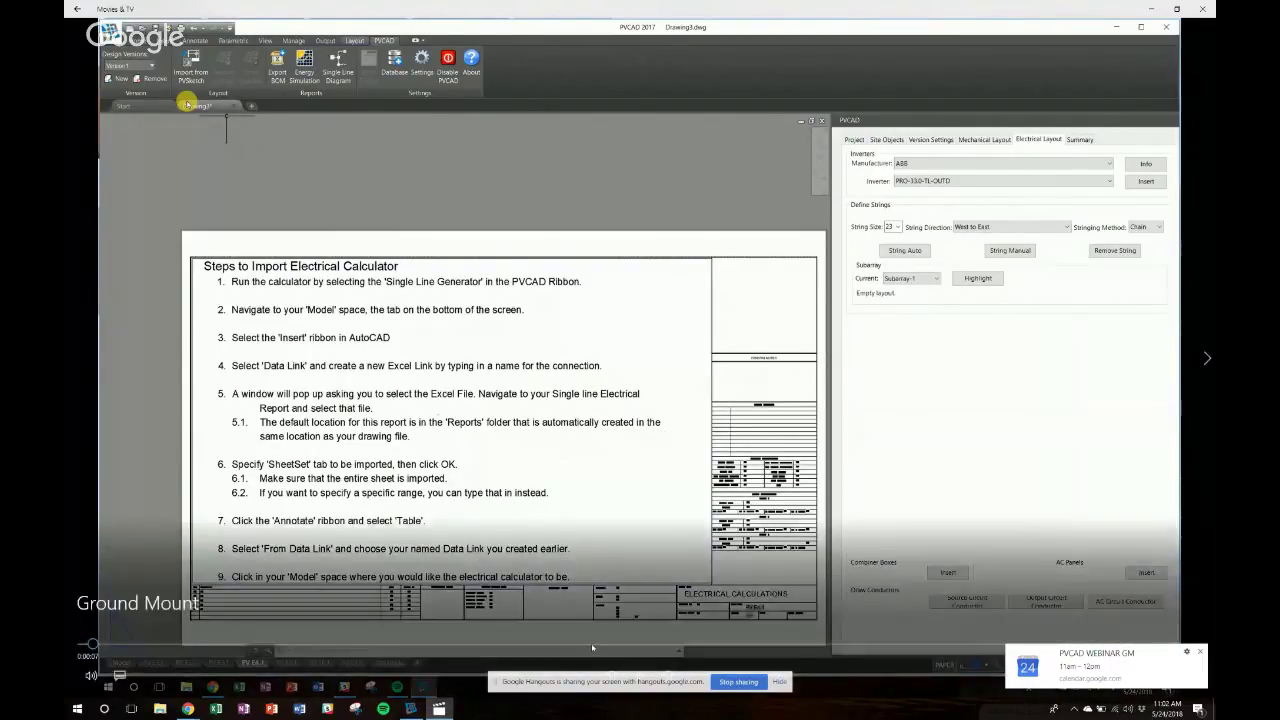
Rewind the tutorial video to 0:05, where the site location is set.
left_click(591, 648)
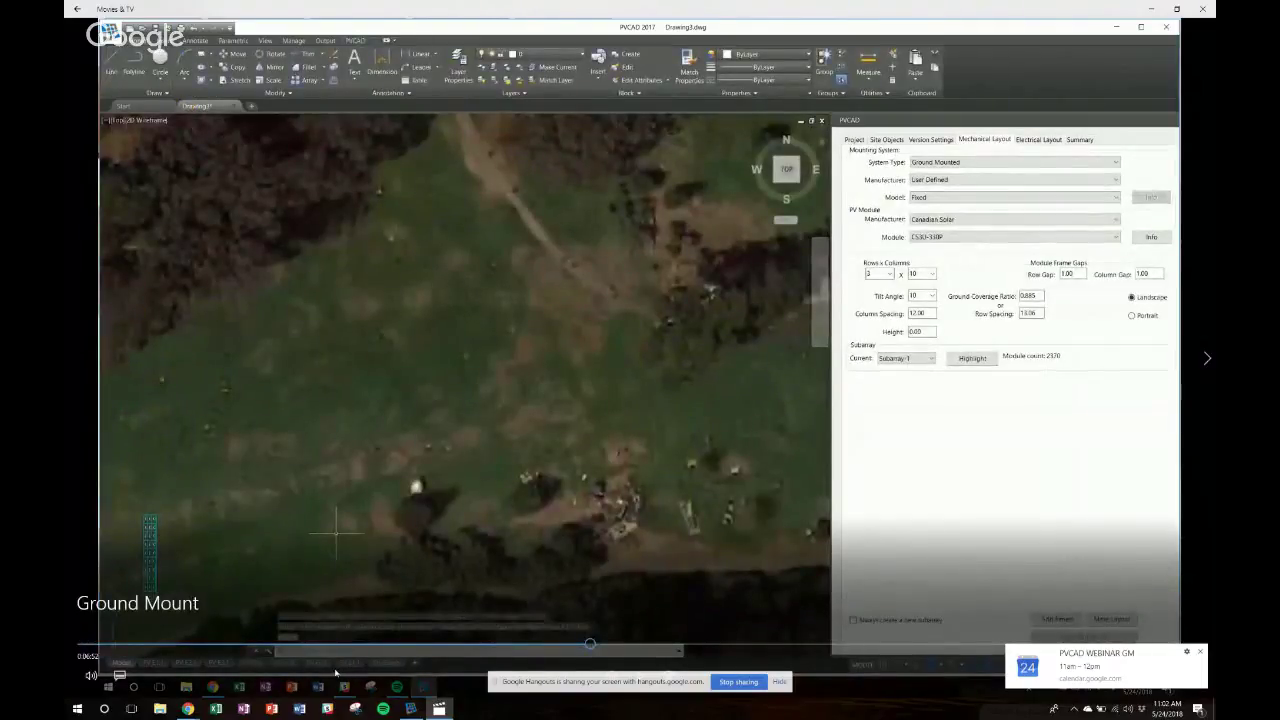
left_click(89, 645)
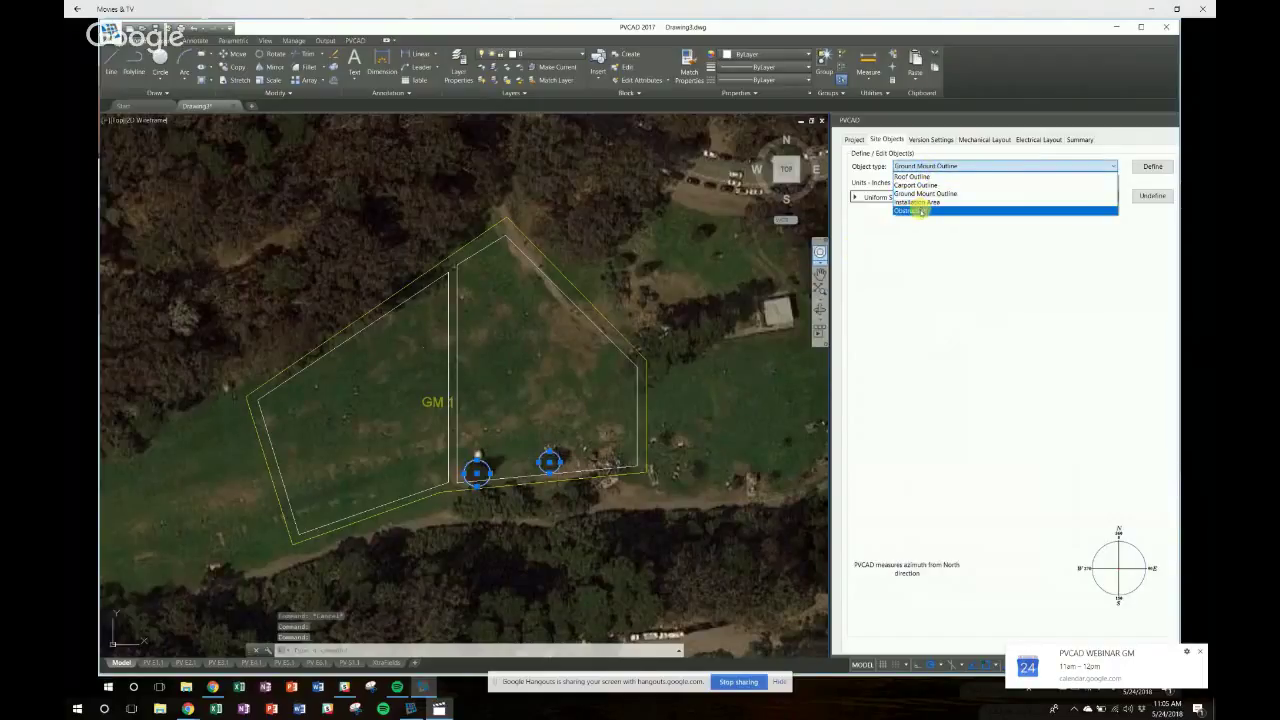
Classify the two circles as obstructions and set their height to 150.
left_click(916, 211)
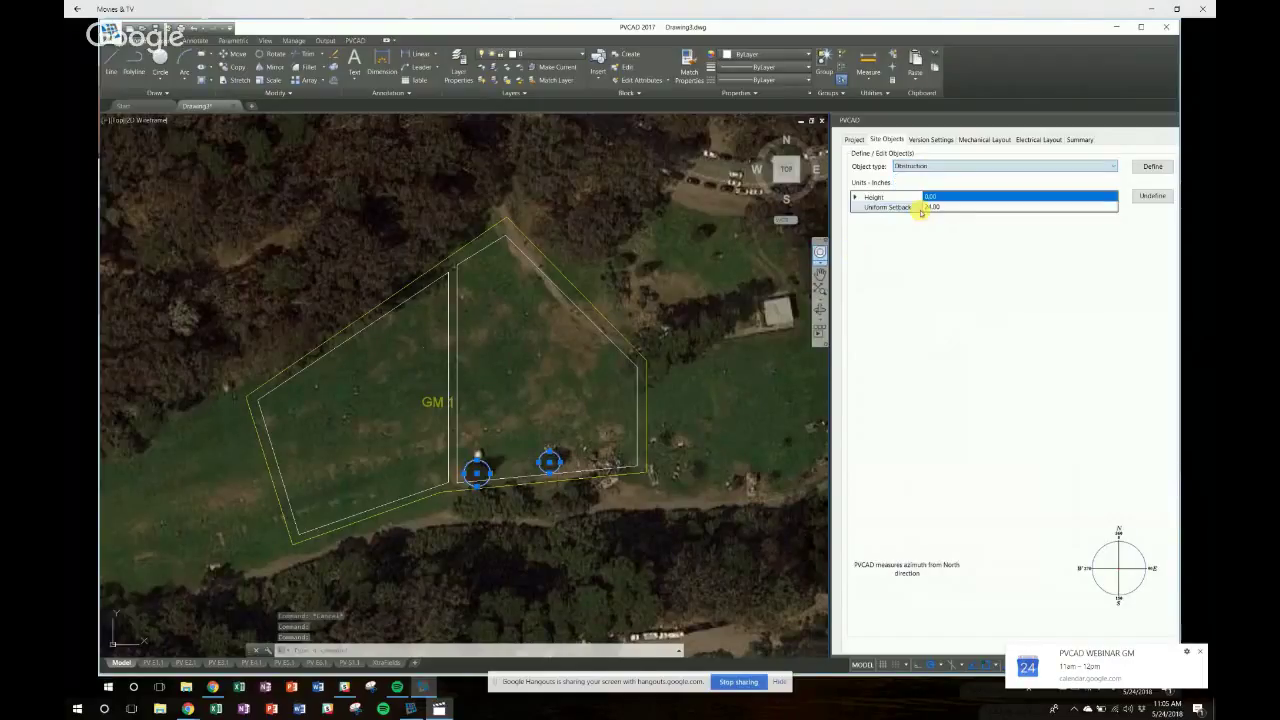
left_click(1154, 167)
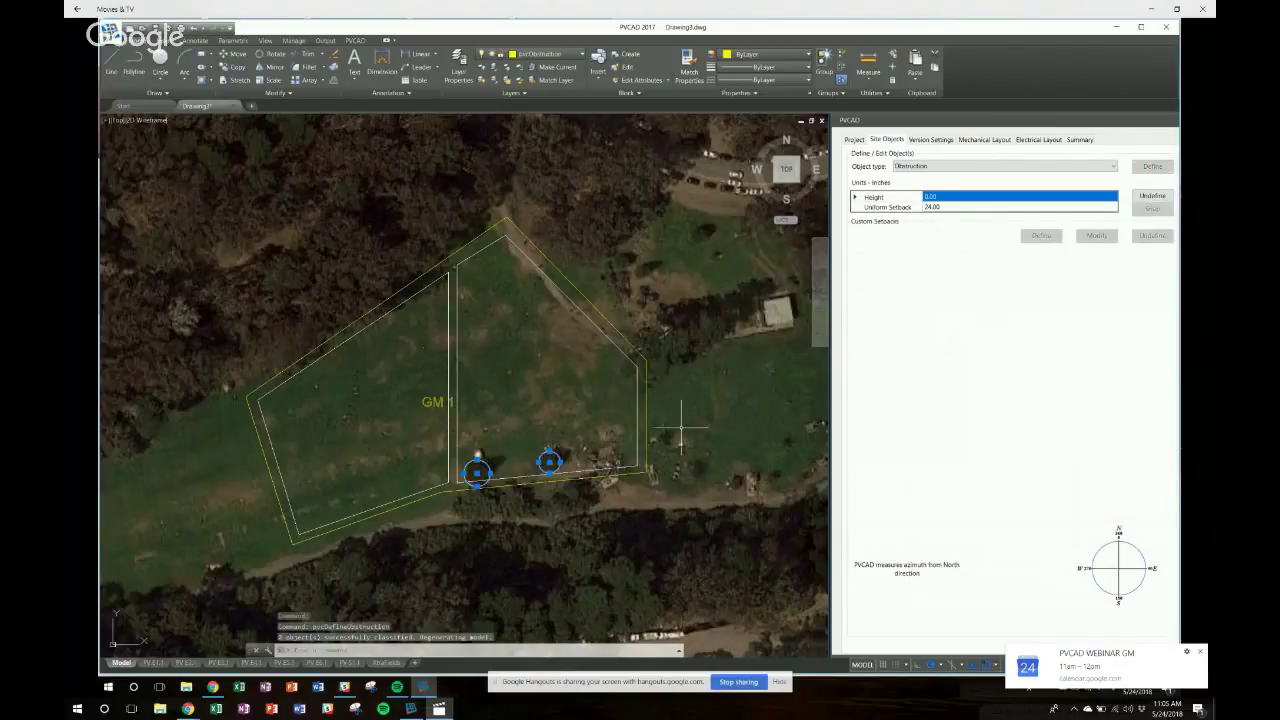
key("Escape")
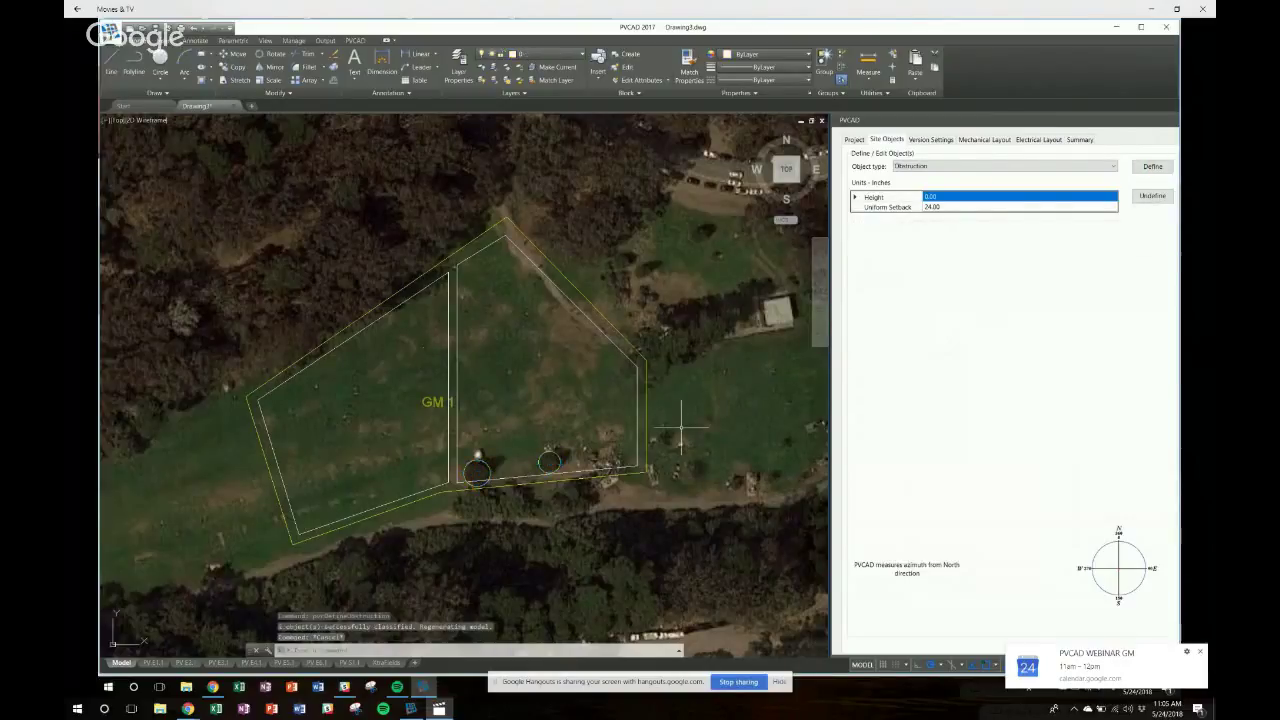
left_click(549, 462)
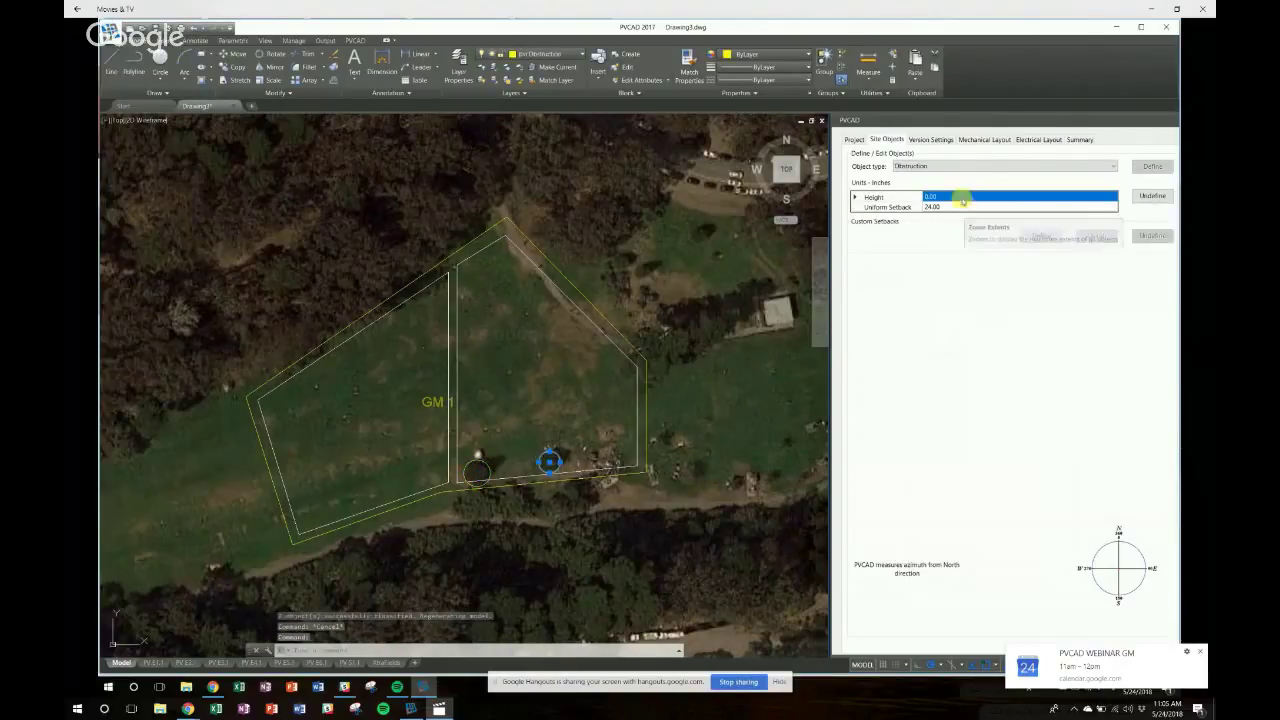
left_click(477, 472)
left_click(940, 197)
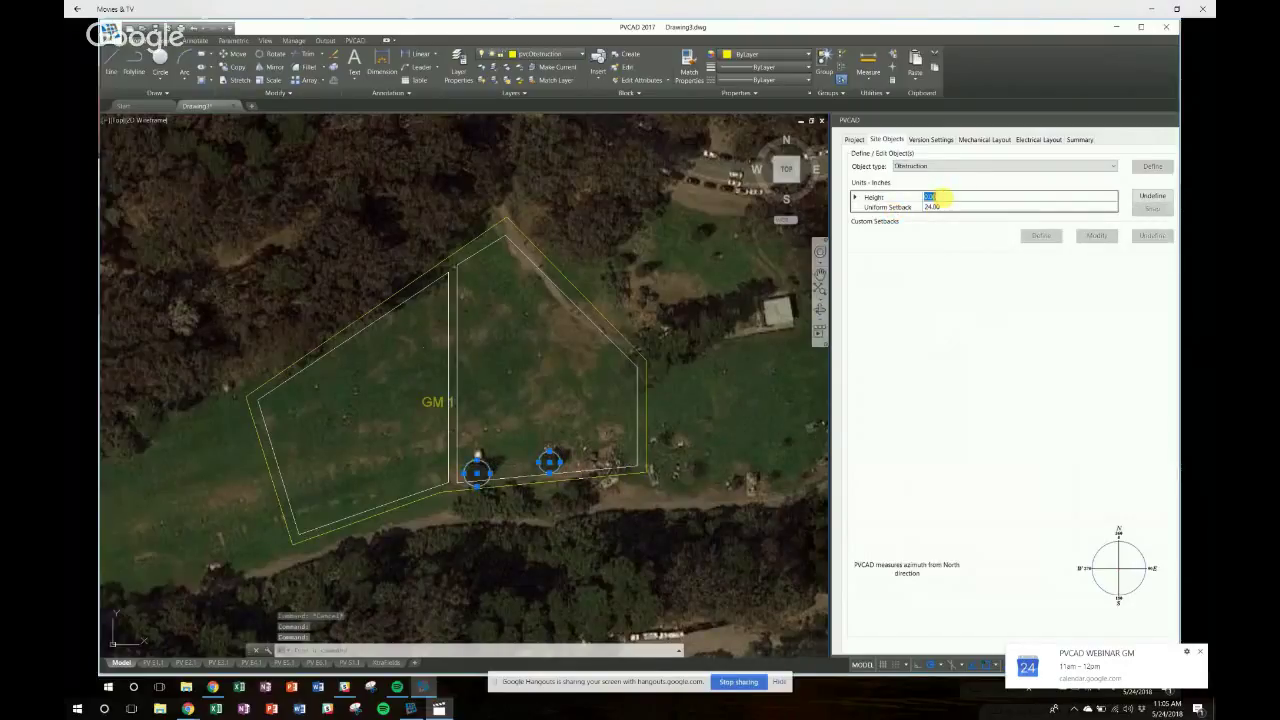
type("6")
key("Return")
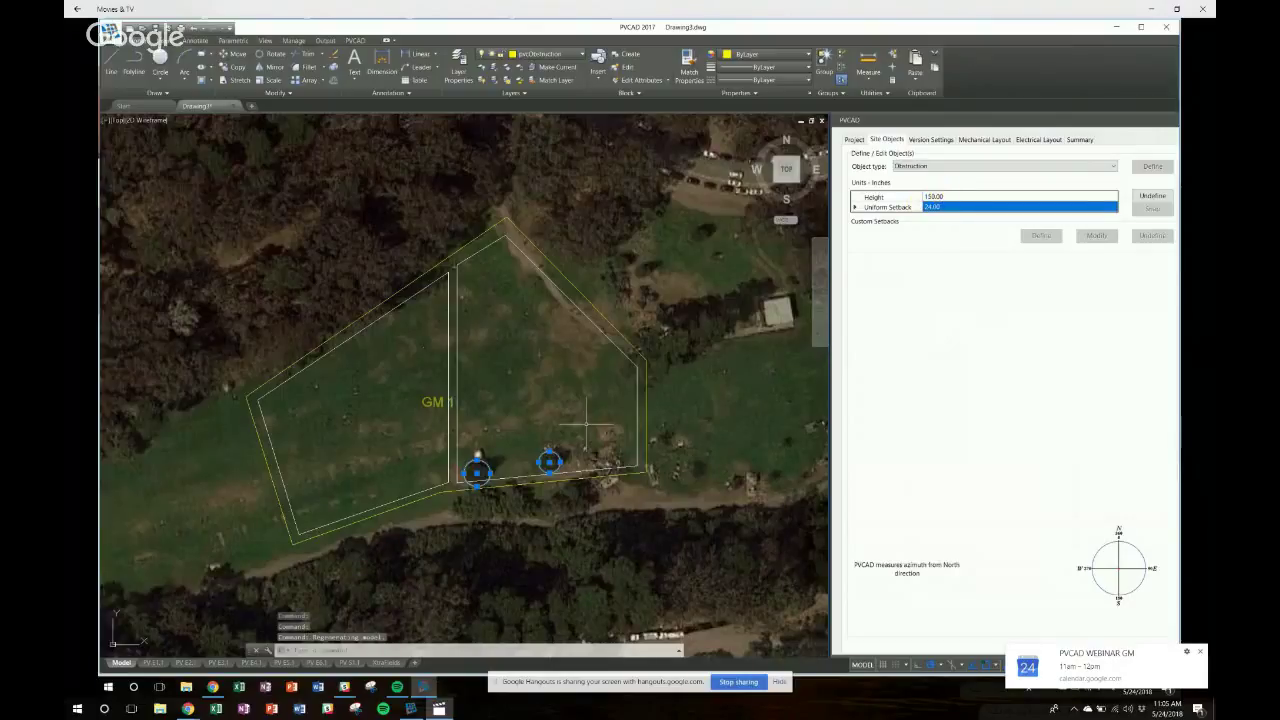
key("Escape")
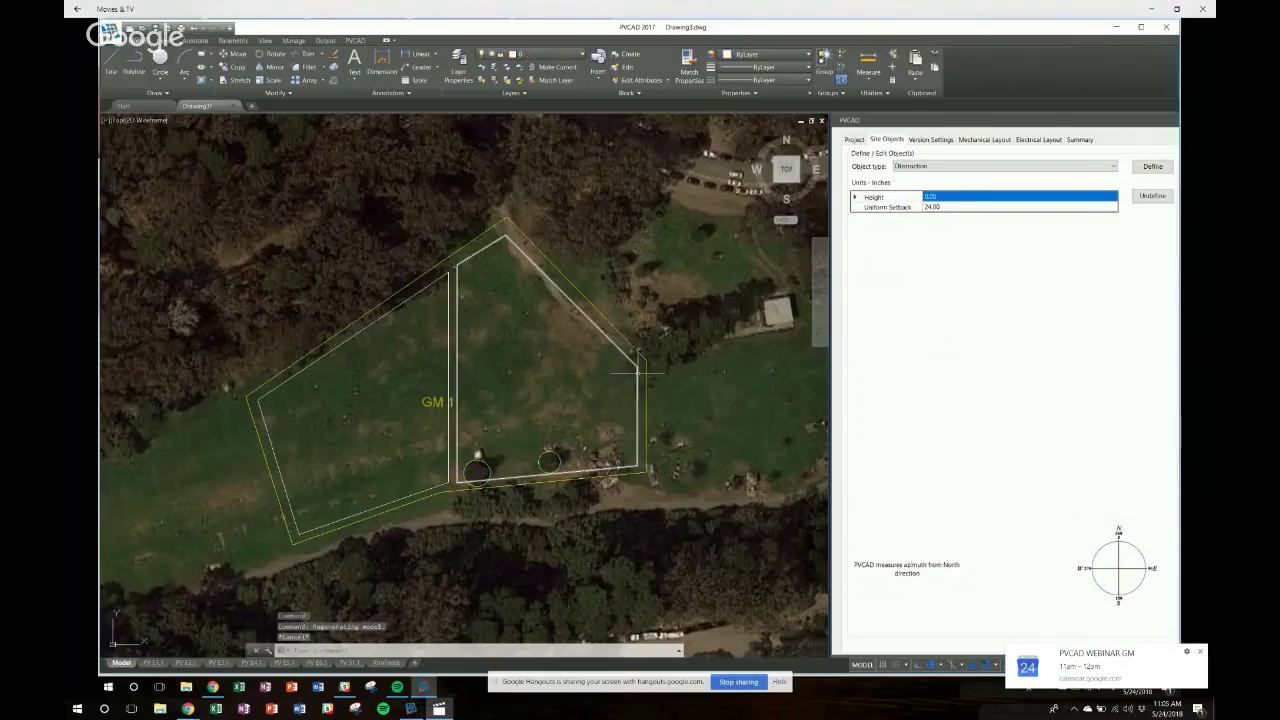
Classify the inner boundary polygons as the Installation Area and verify the result.
left_click(636, 372)
left_click(452, 376)
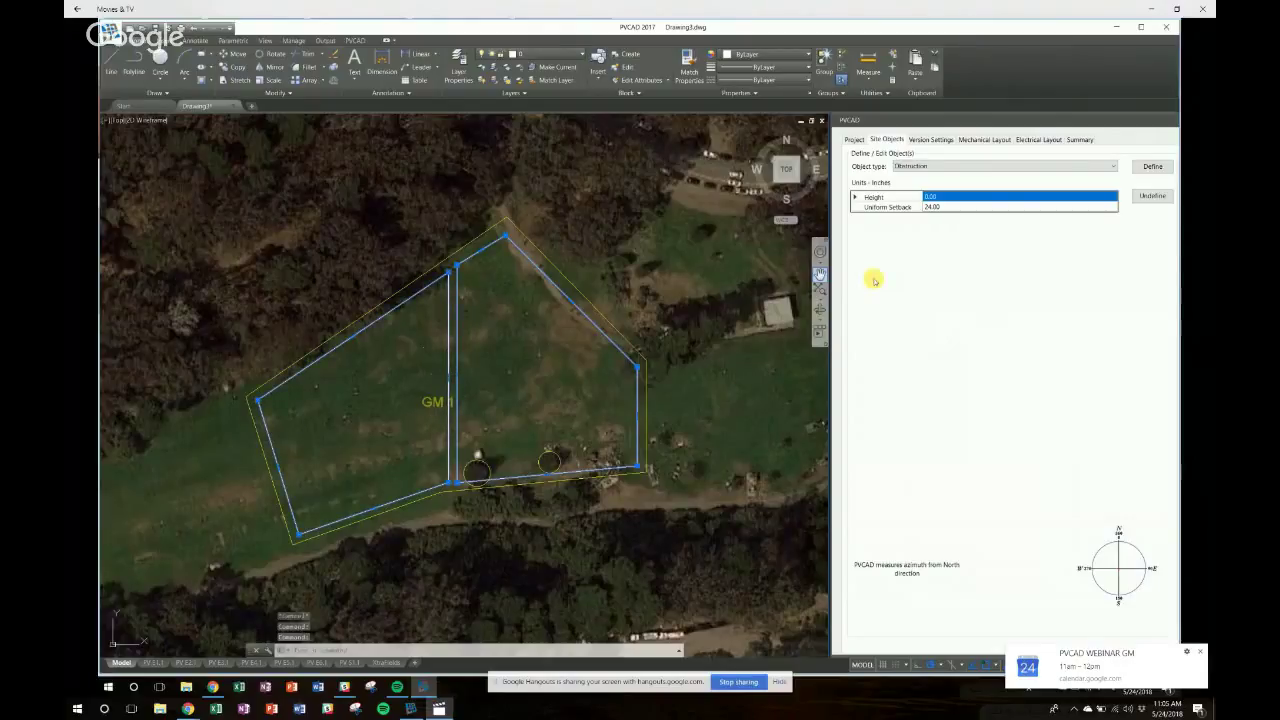
left_click(930, 166)
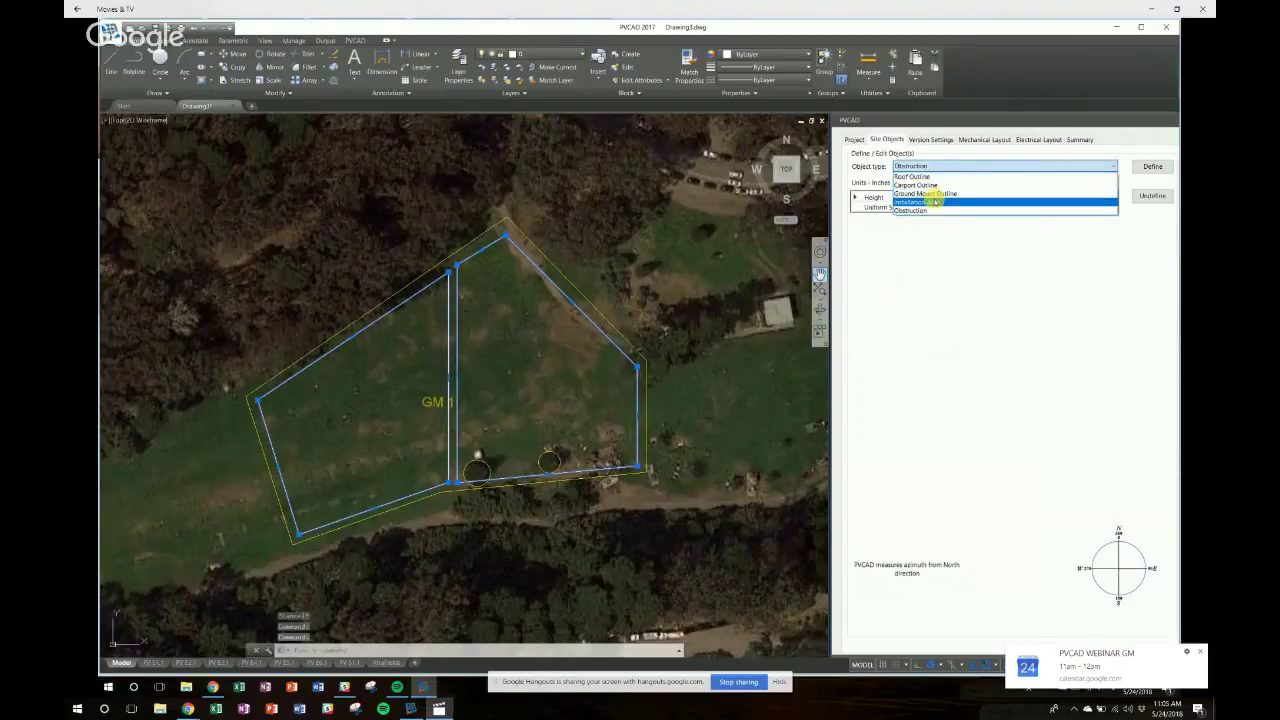
left_click(933, 202)
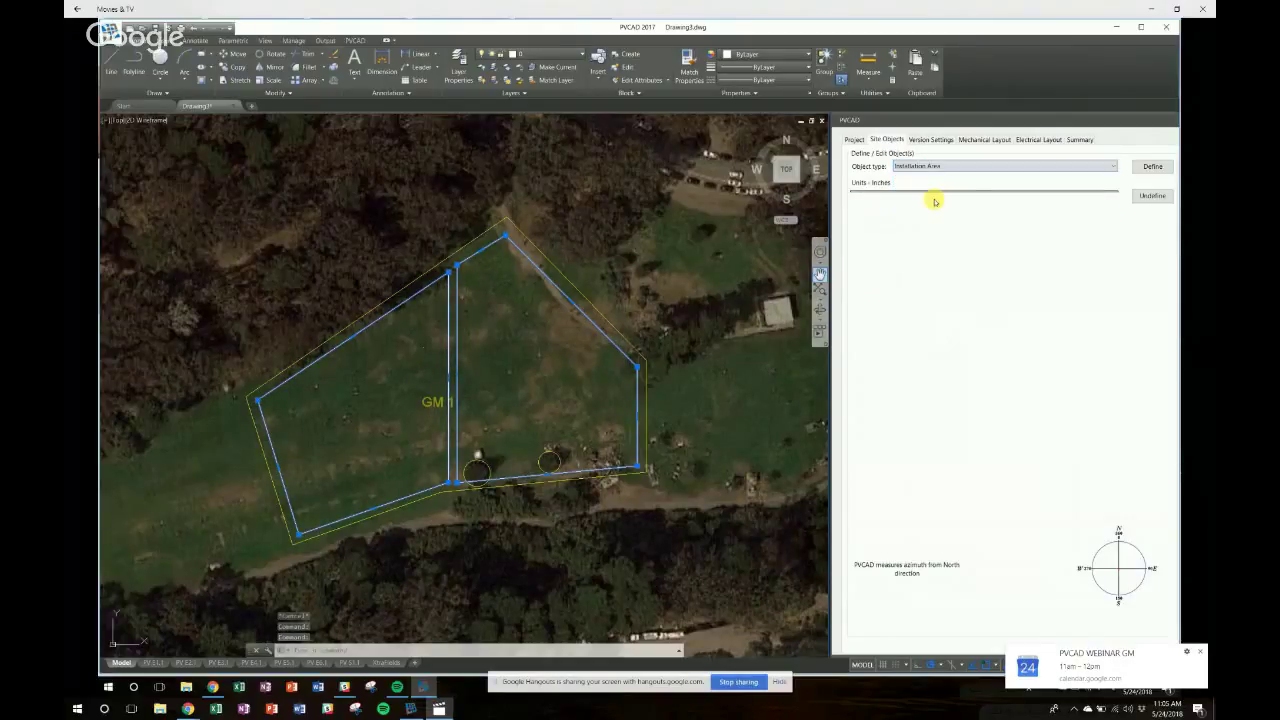
left_click(1143, 168)
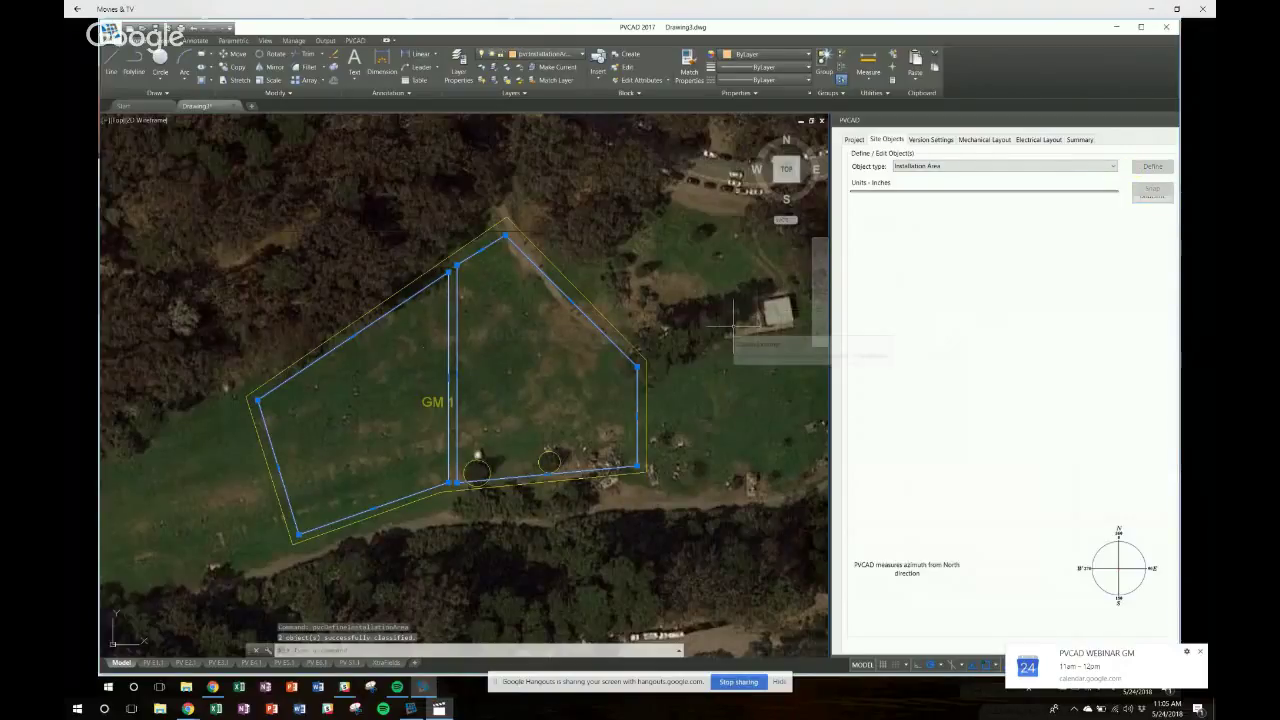
key("Escape")
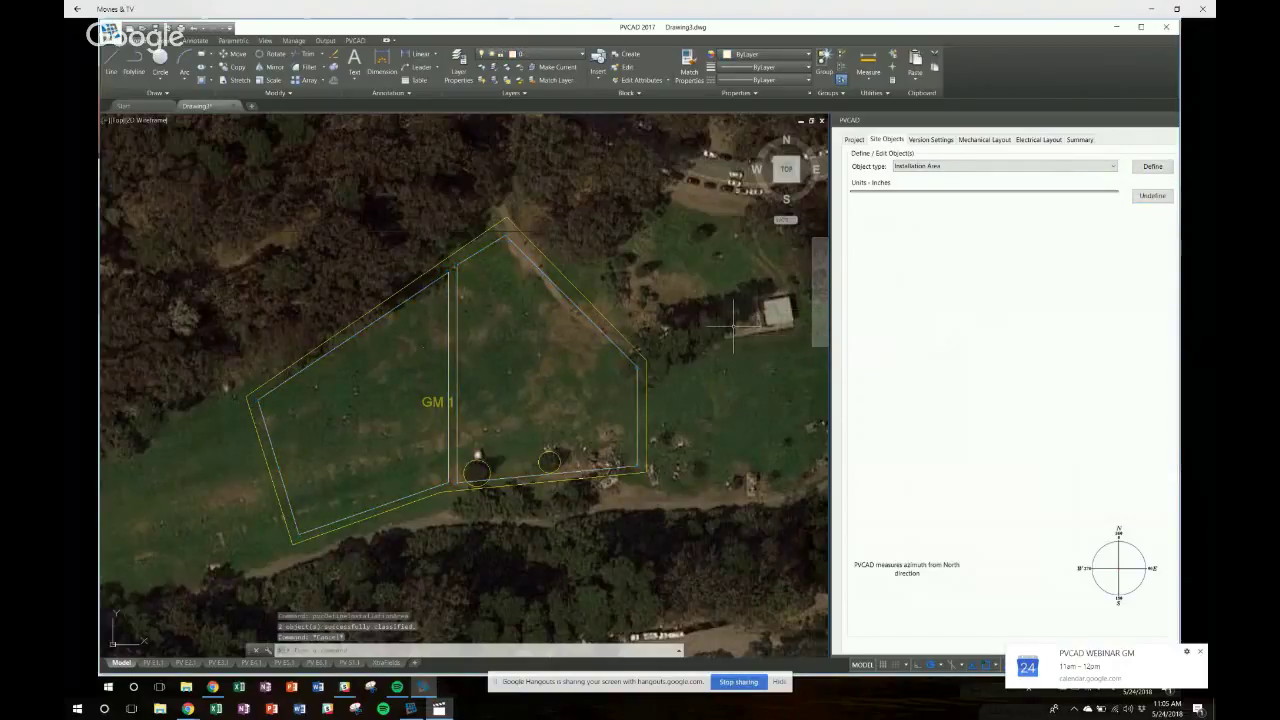
left_click(604, 330)
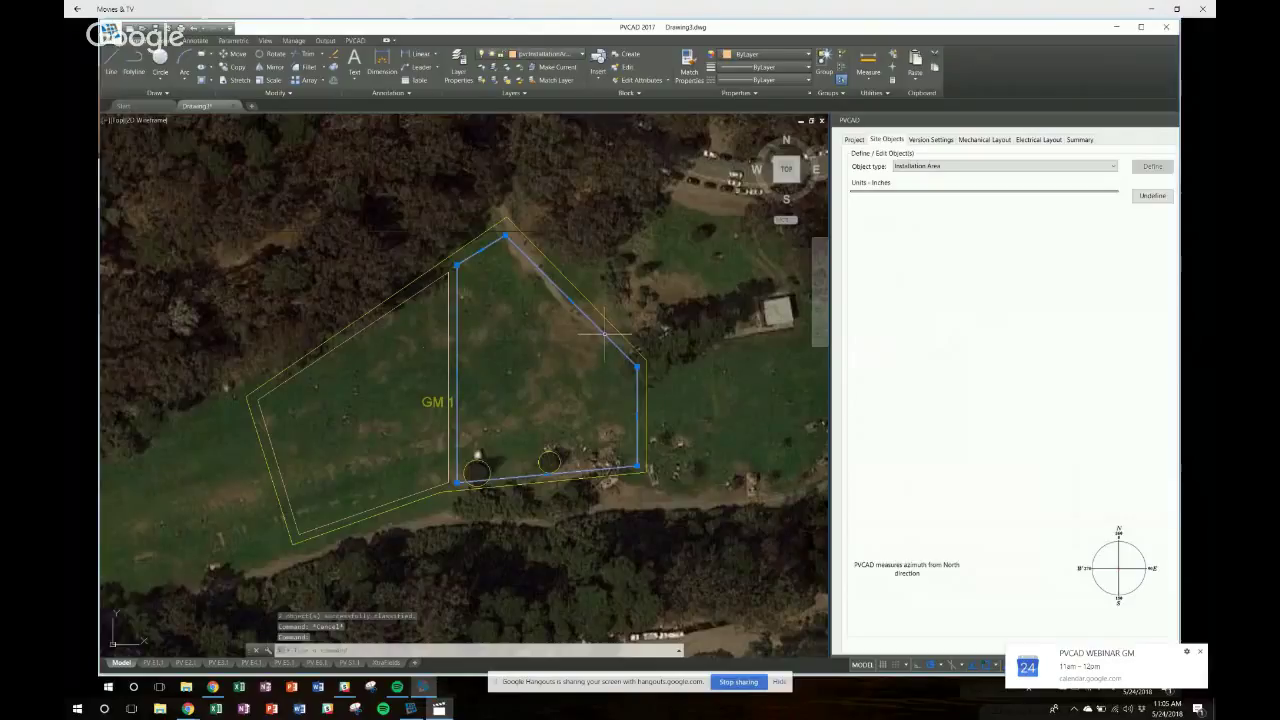
key("Escape")
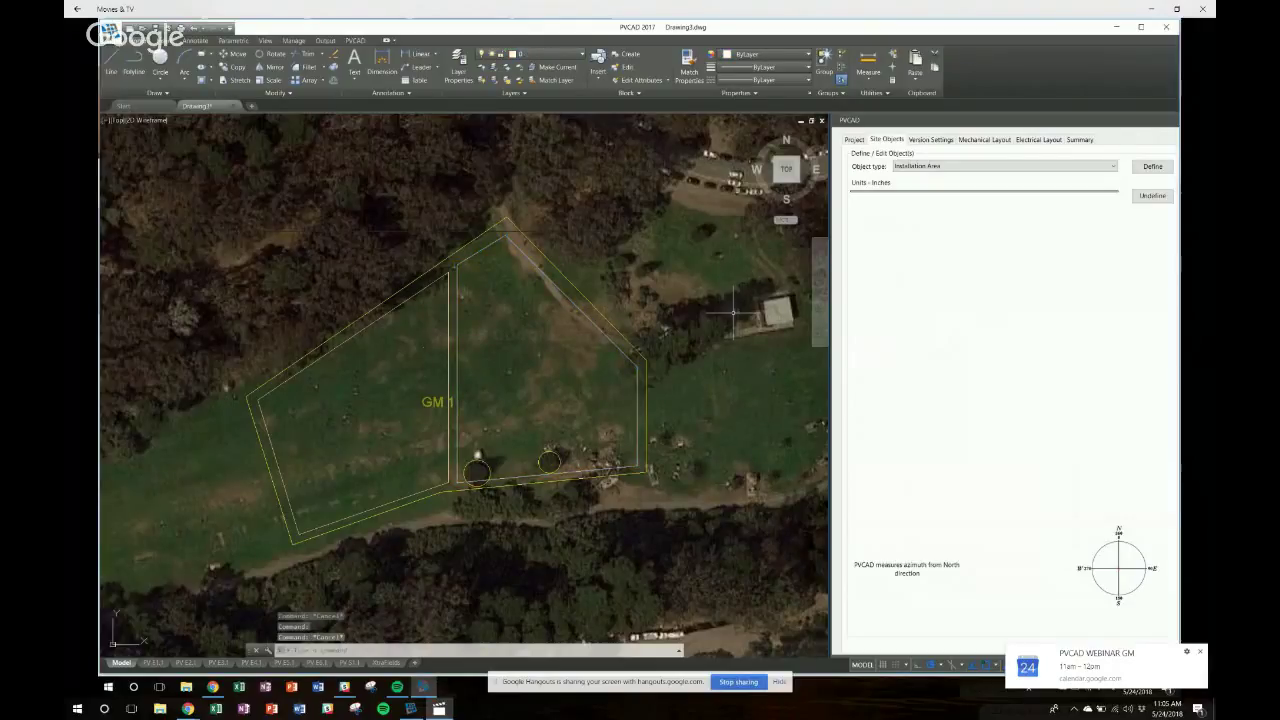
Choose Canadian Solar CS3U-330P modules in the Mechanical Layout settings.
left_click(945, 166)
left_click(950, 140)
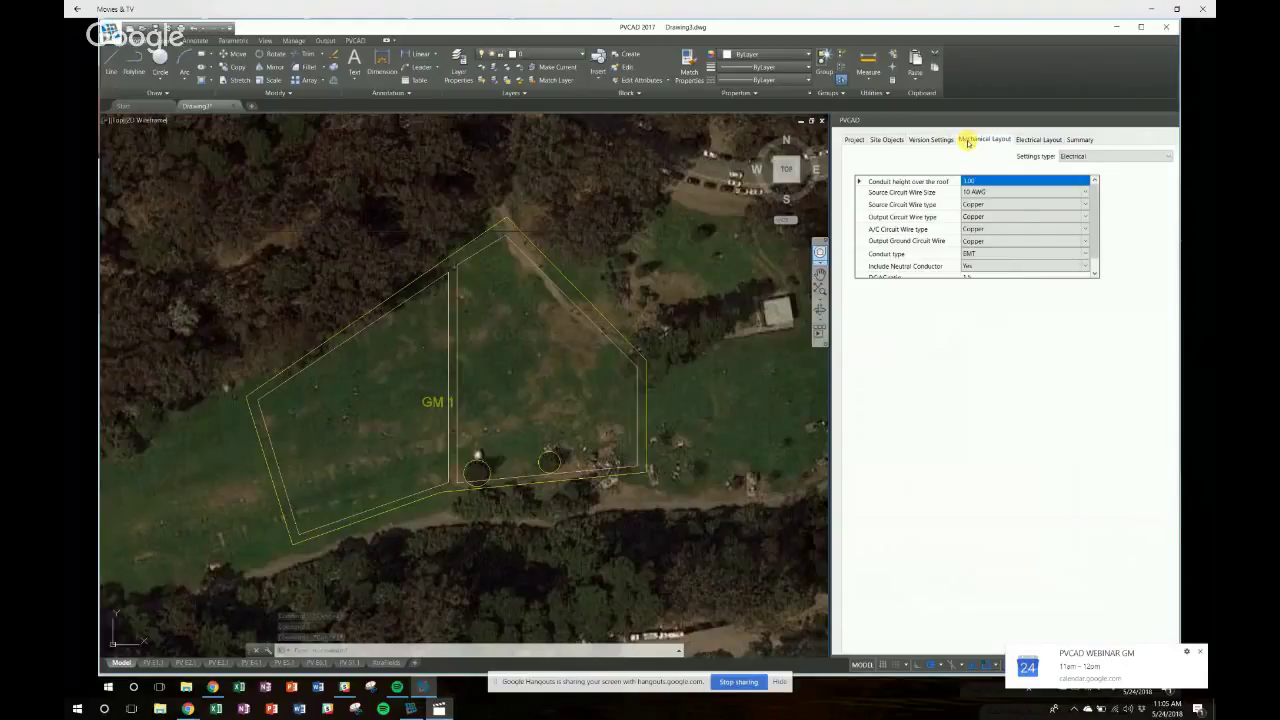
left_click(967, 141)
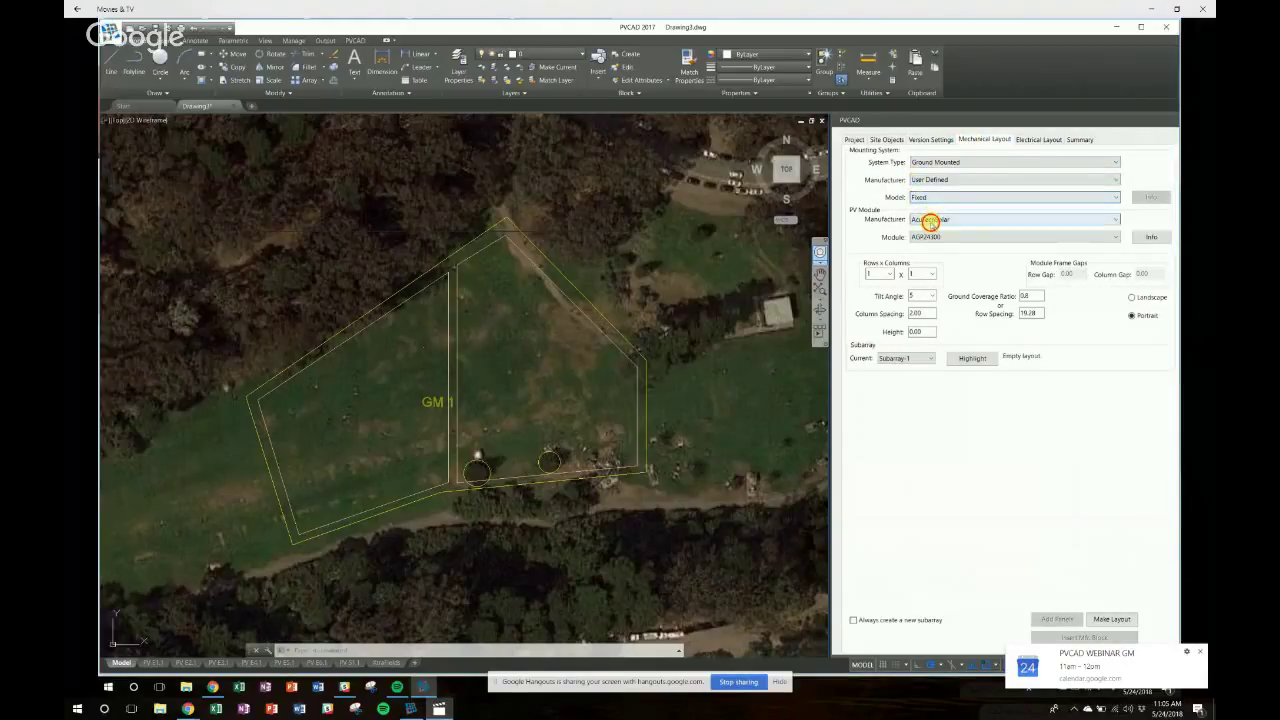
left_click(928, 219)
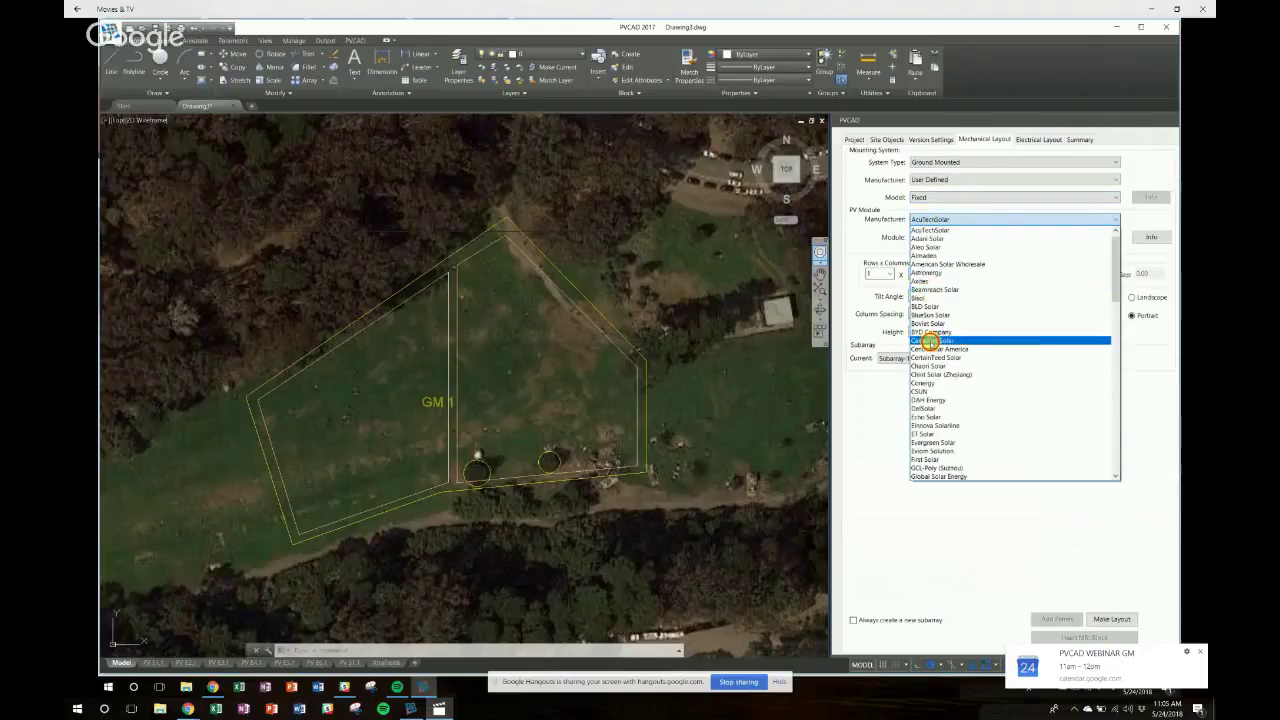
left_click(930, 341)
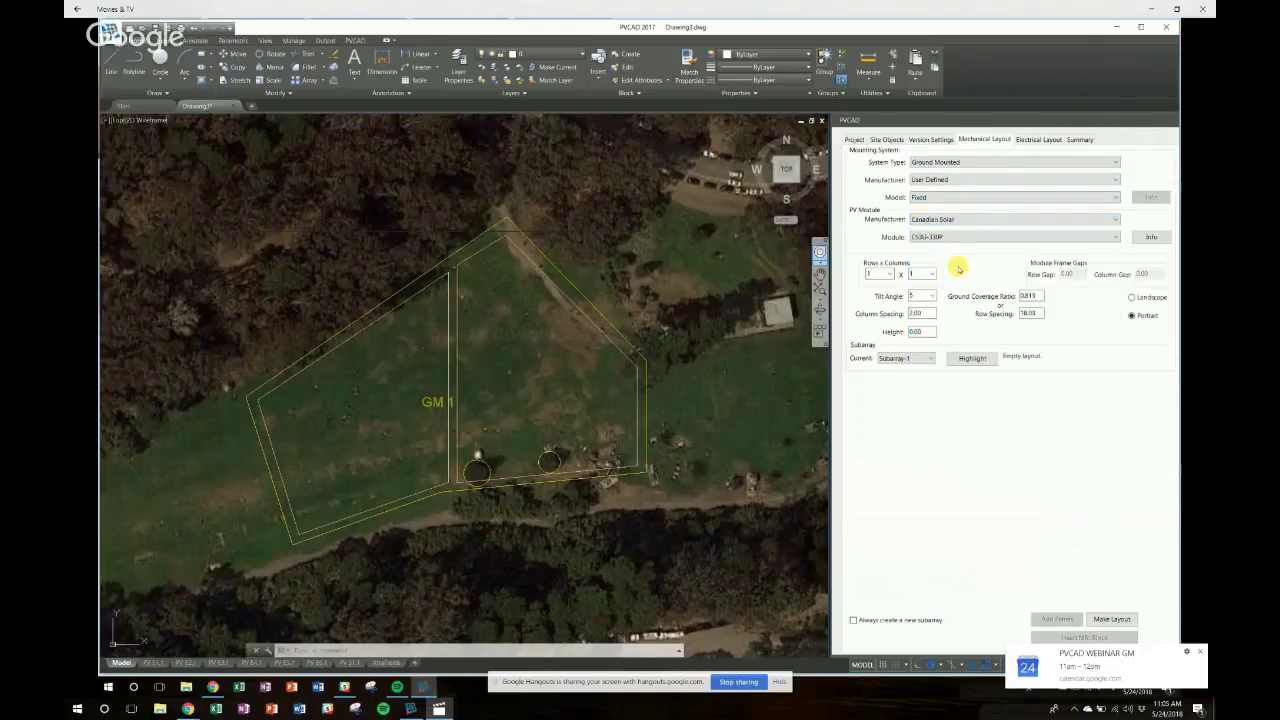
Set 3 x 10 module tables with gaps of 1 in landscape orientation.
left_click(878, 276)
type("3")
left_click(918, 274)
left_click(919, 275)
left_click(1078, 276)
type("1")
left_click(1142, 275)
type("1")
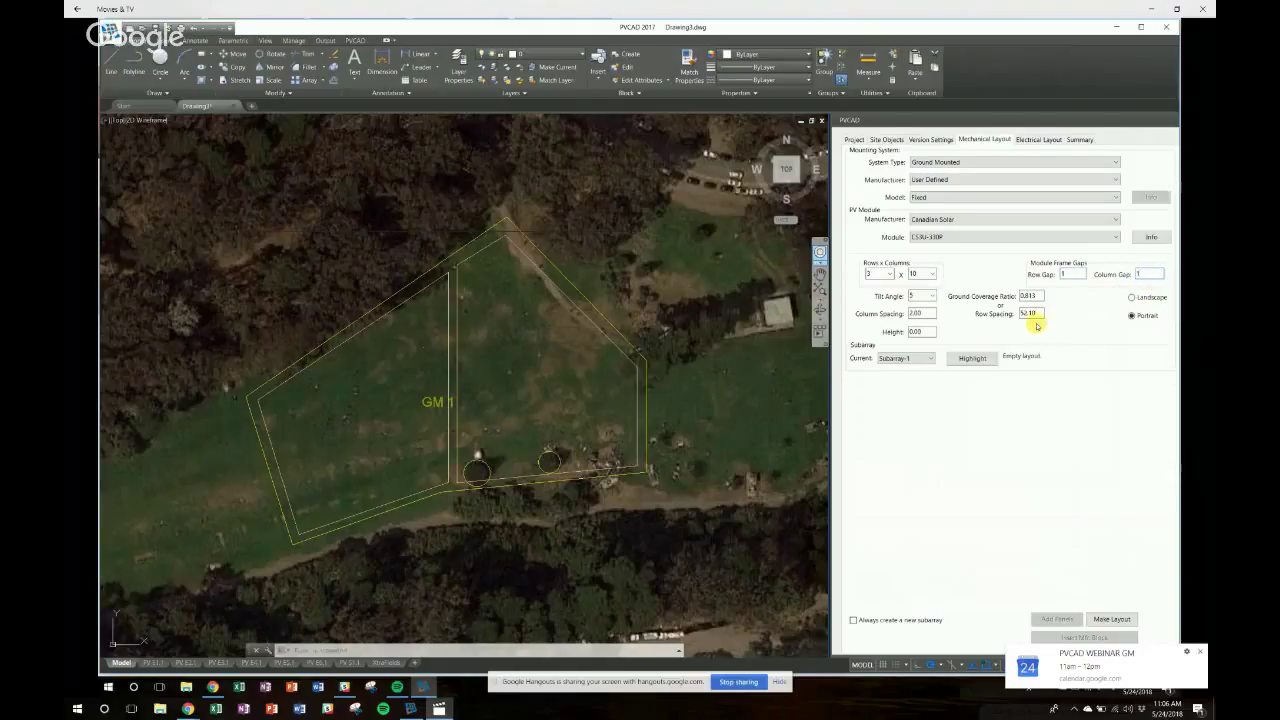
left_click(1131, 298)
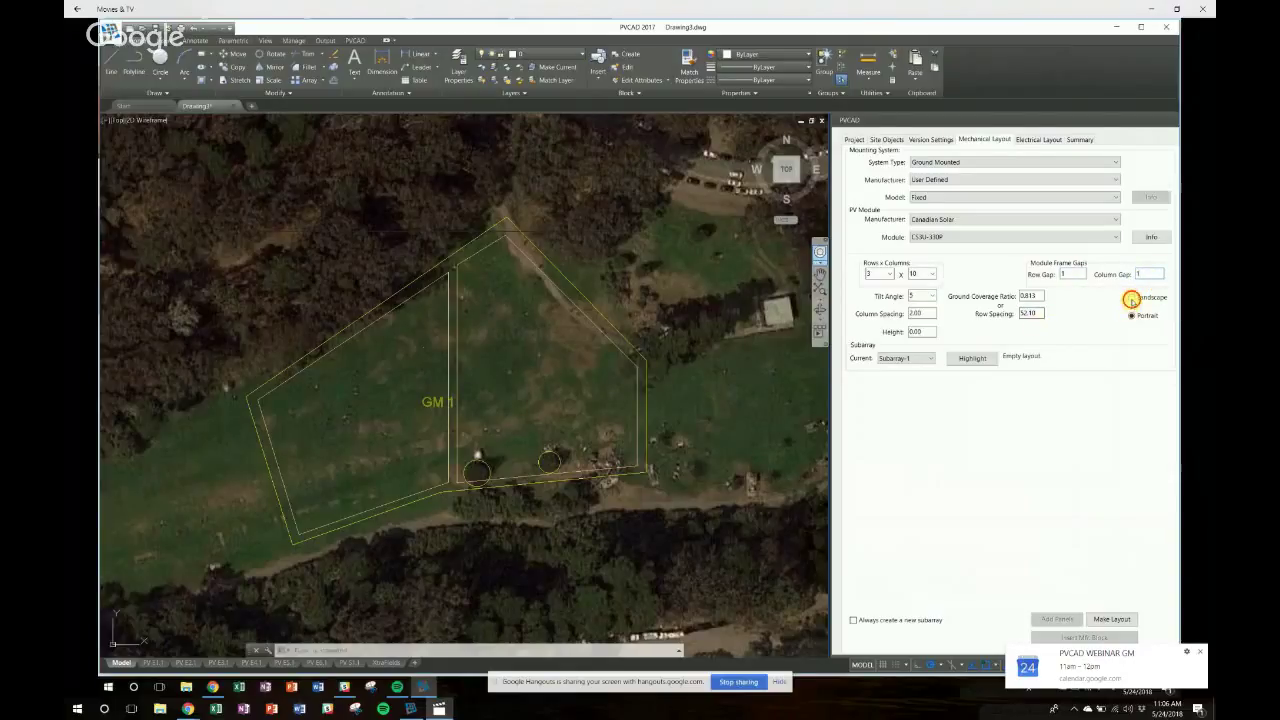
Set spacing 1 and a 10° tilt (row spacing 13.06), then start Make Layout.
left_click(1030, 313)
left_click(922, 313)
type("12")
left_click(931, 296)
left_click(922, 323)
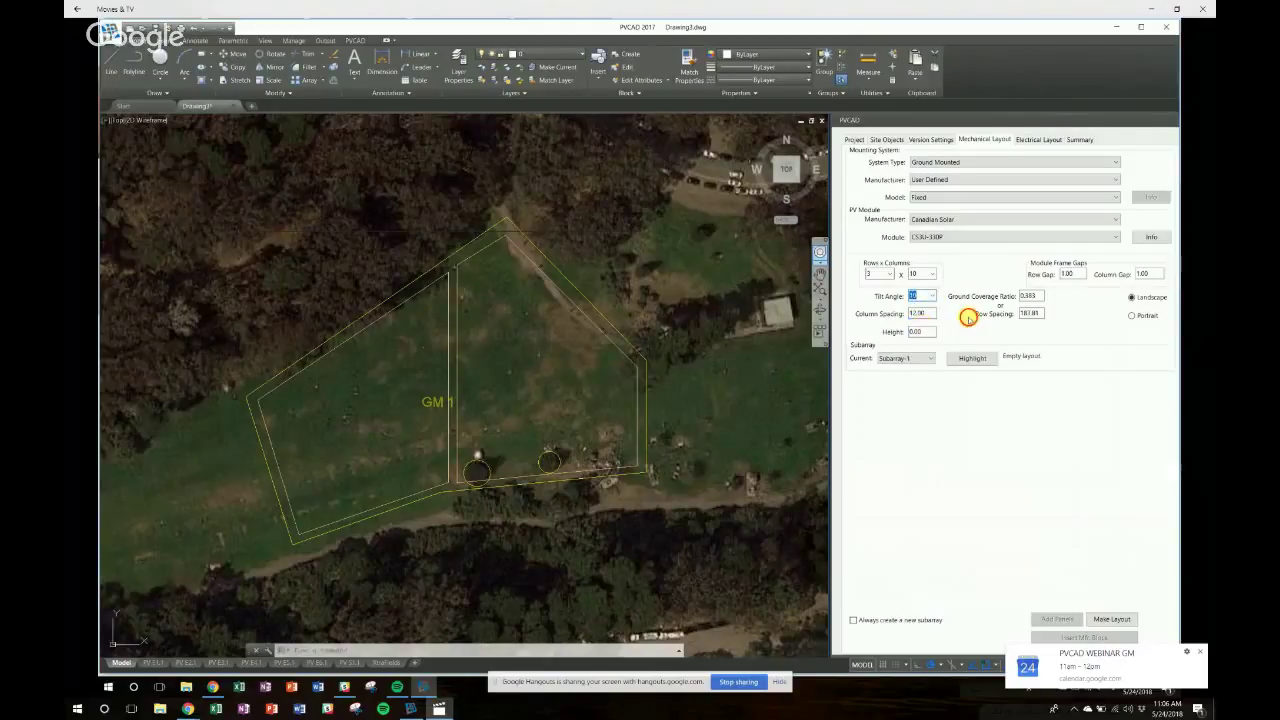
left_click(1030, 296)
key("BackSpace")
left_click(1102, 621)
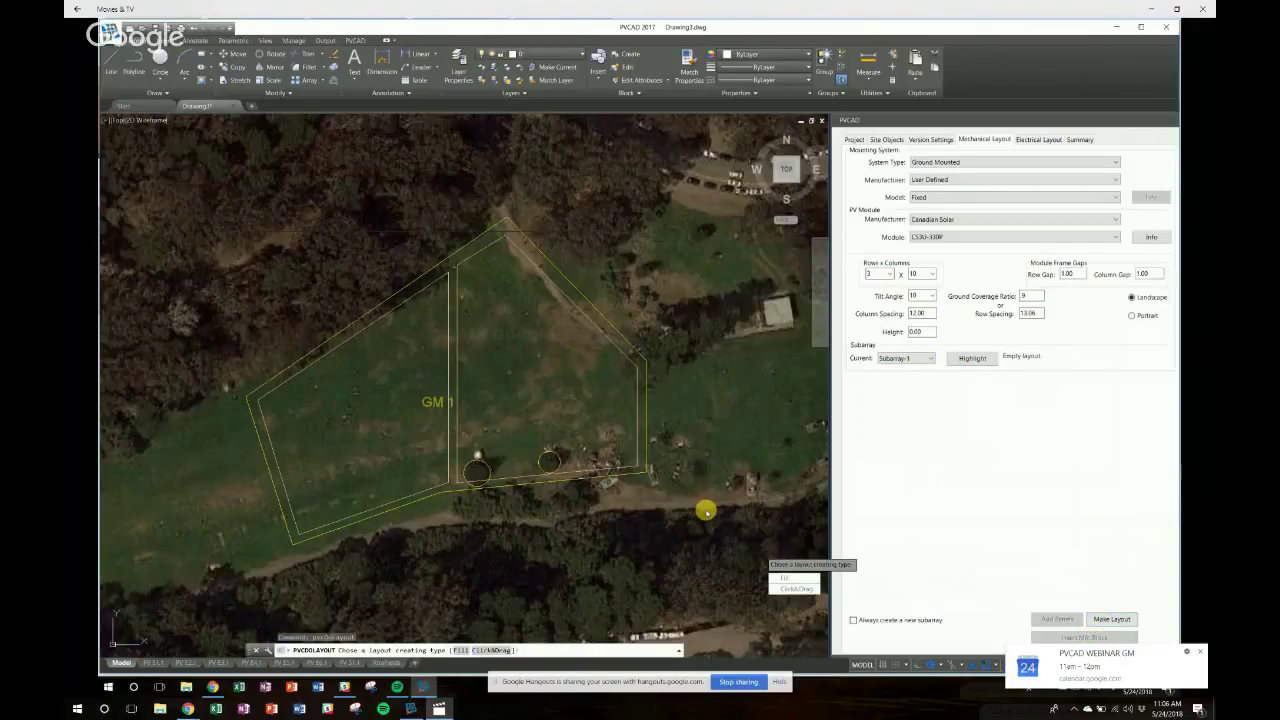
Fill the installation area at azimuth 90 for 1026 modules, always creating a new subarray.
type("f")
key("Return")
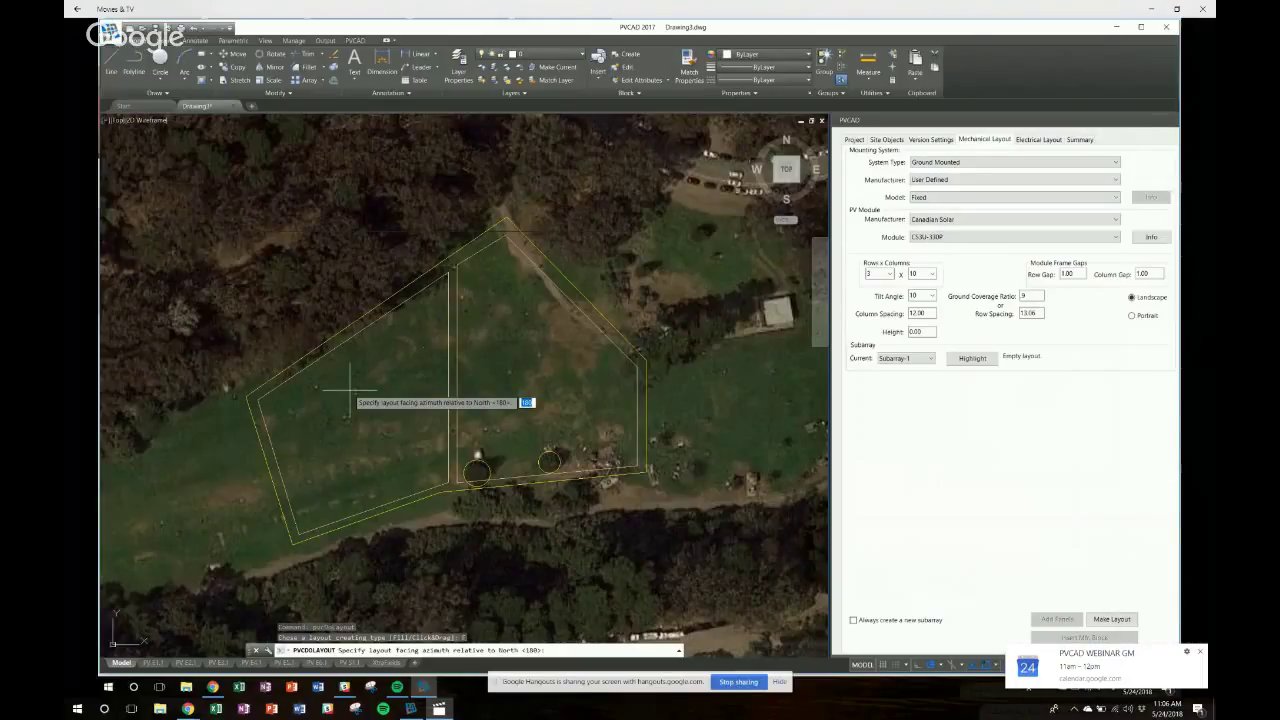
type("90")
key("Return")
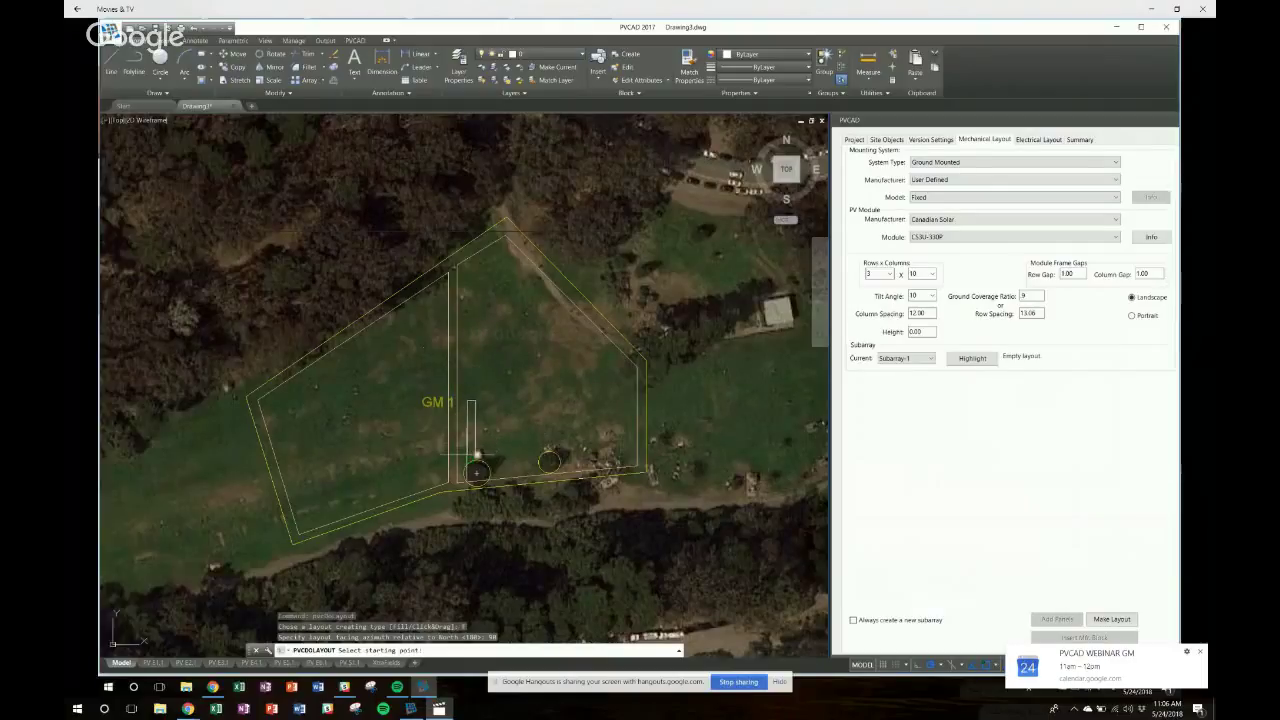
left_click(463, 449)
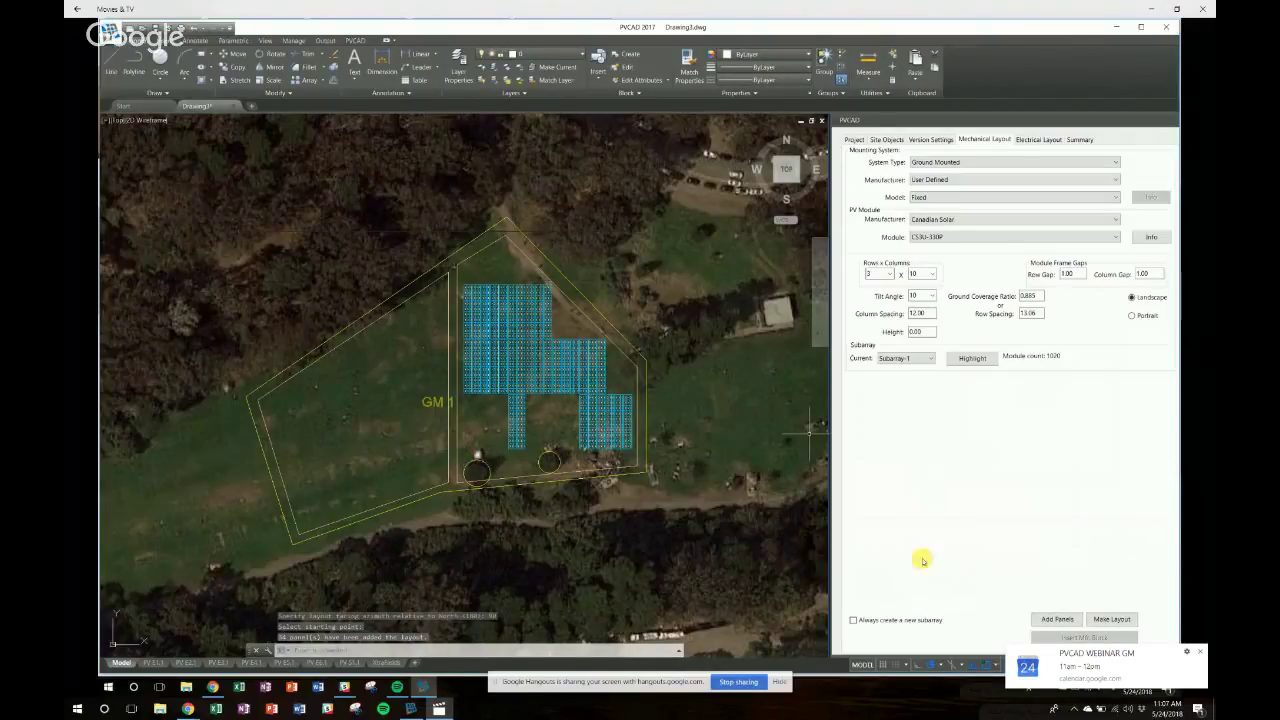
left_click(853, 620)
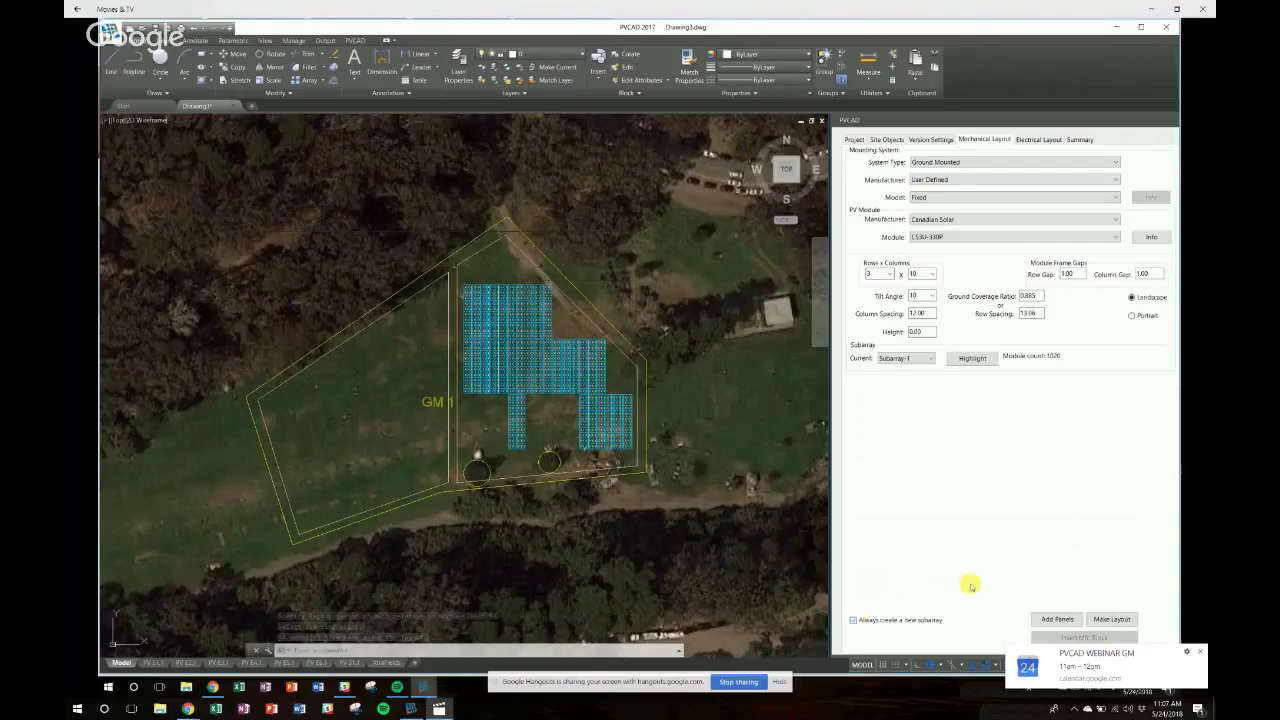
Attempt a Fill layout at azimuth 270 and dismiss the installation-area error.
left_click(1108, 619)
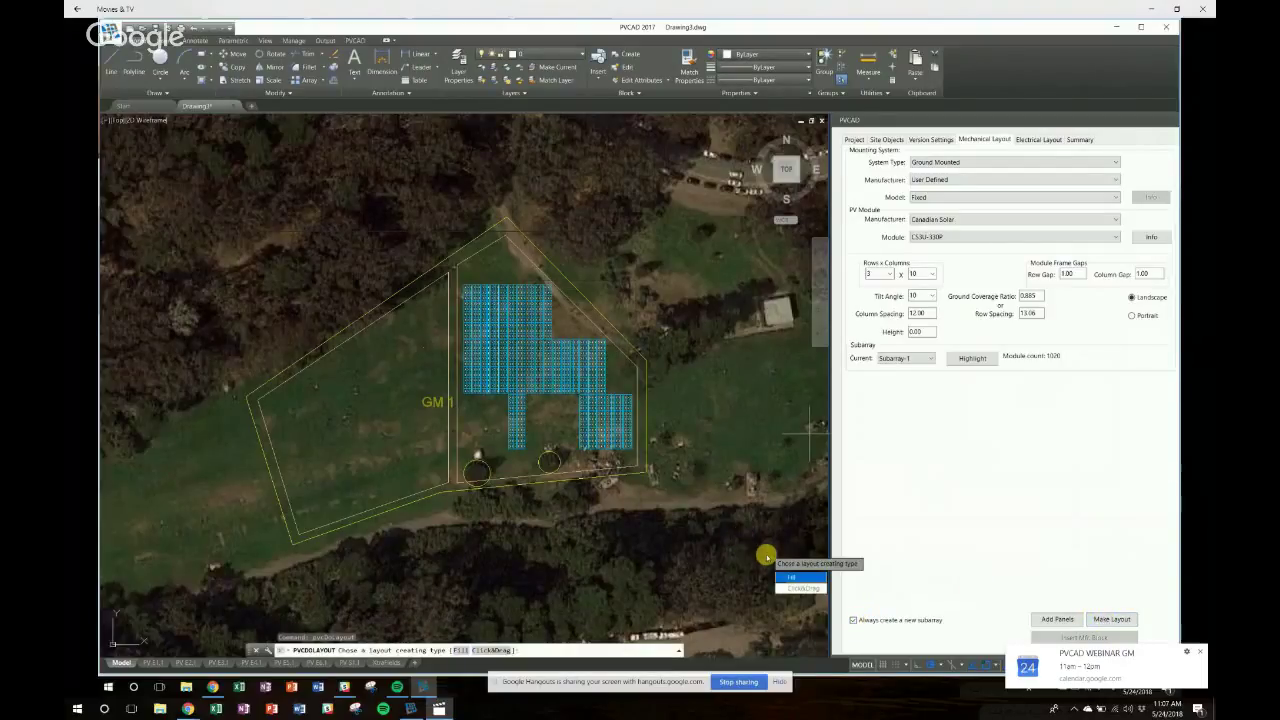
left_click(790, 578)
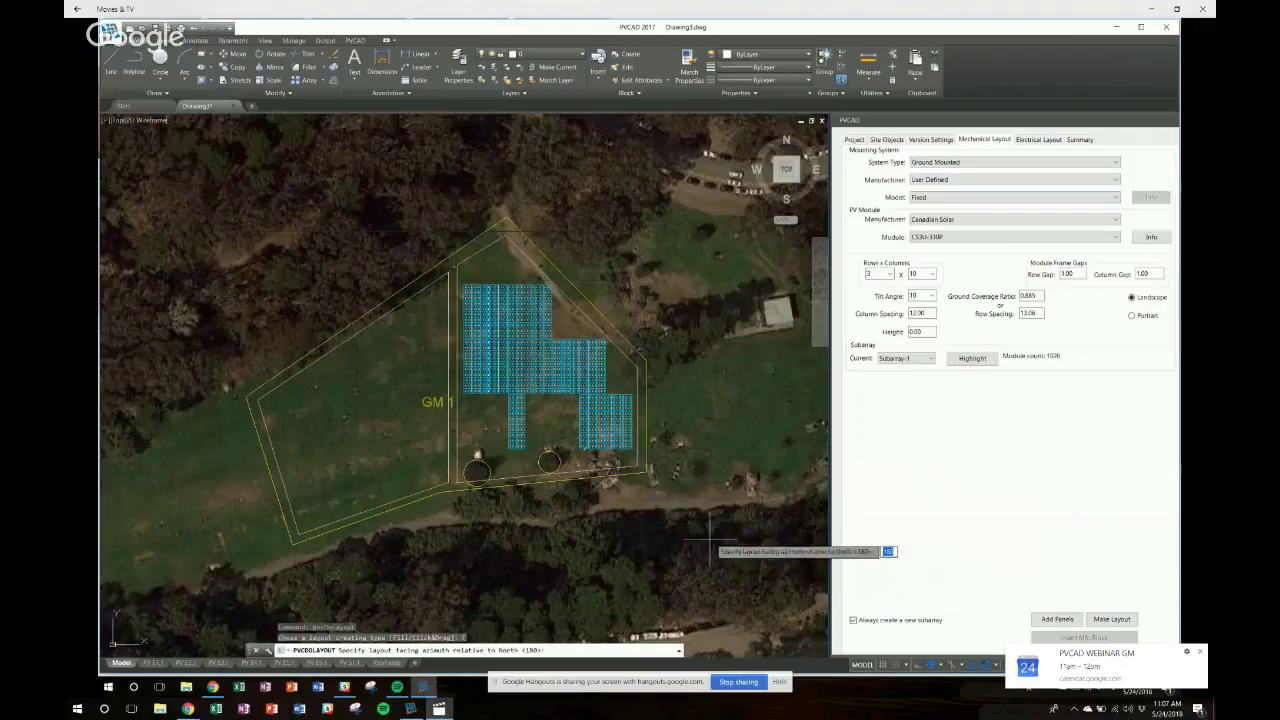
type("27")
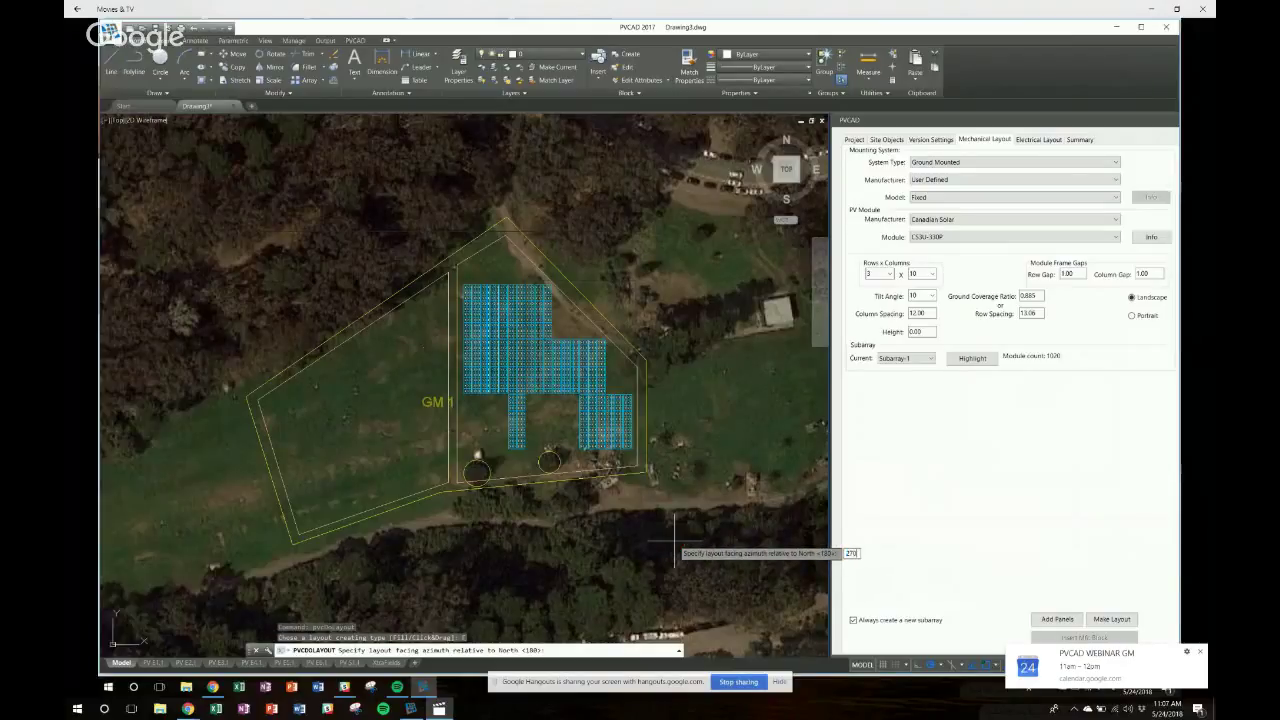
type("0")
key("Return")
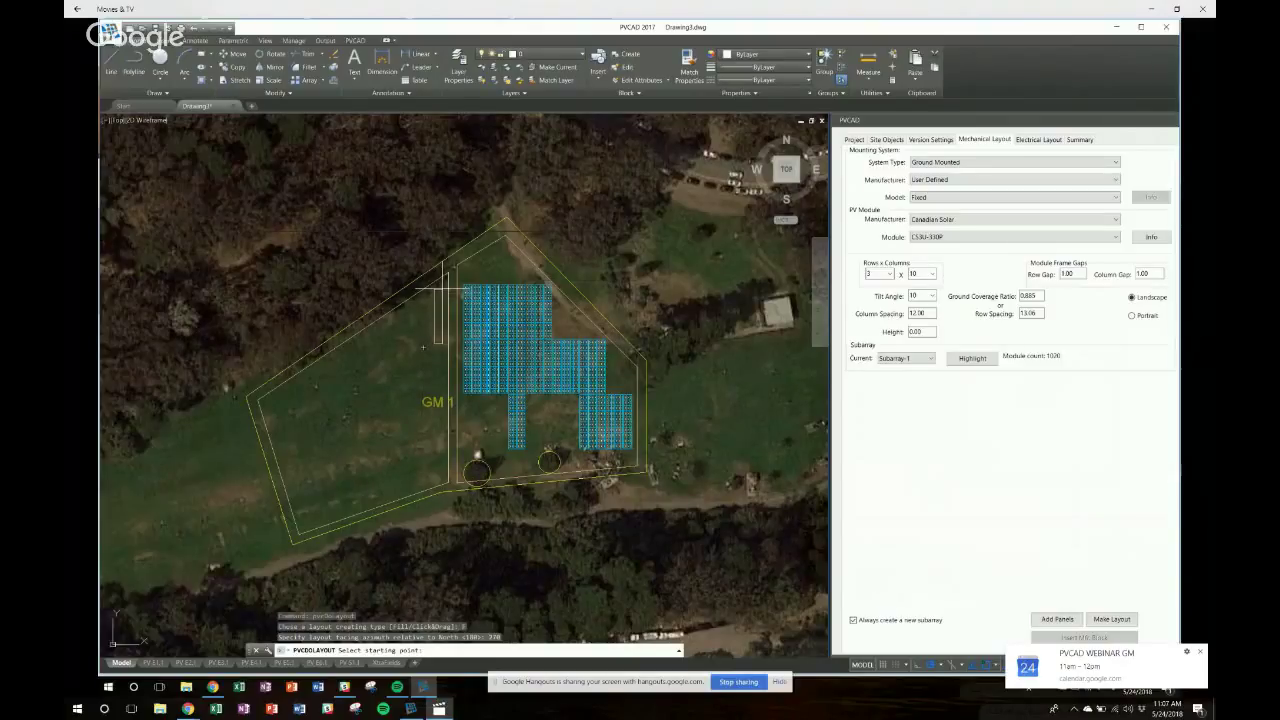
left_click(445, 287)
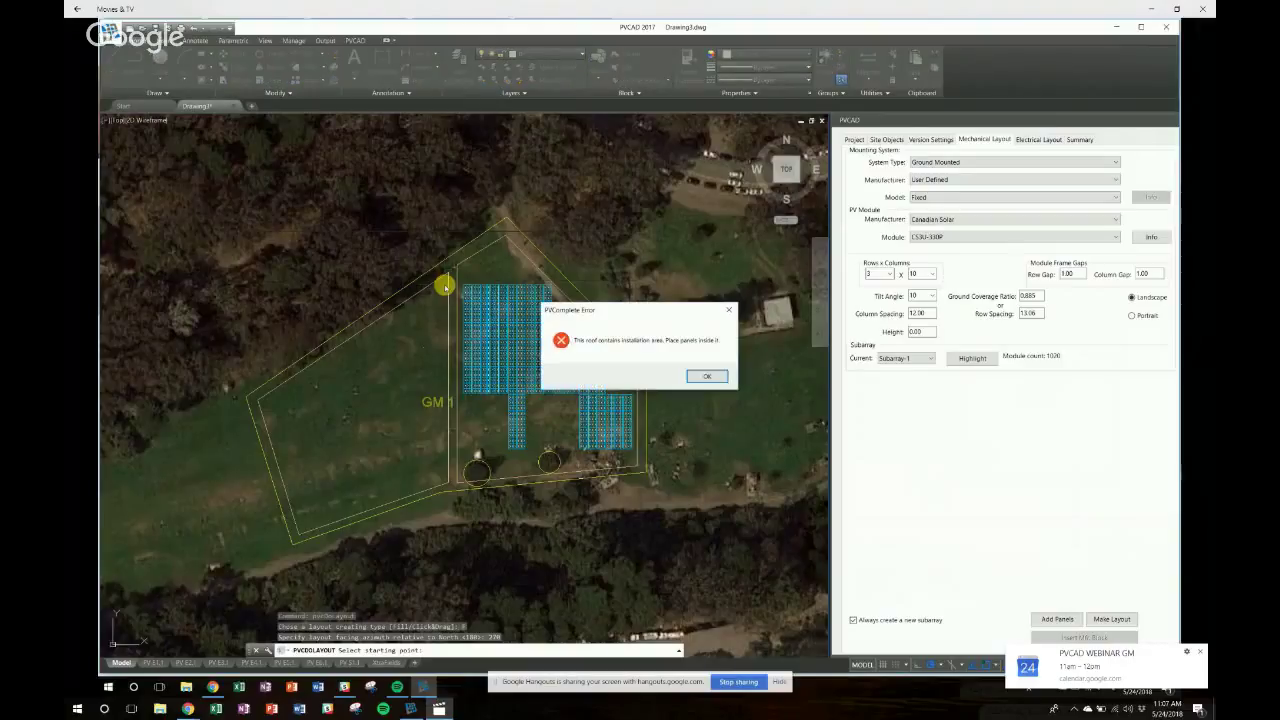
left_click(706, 376)
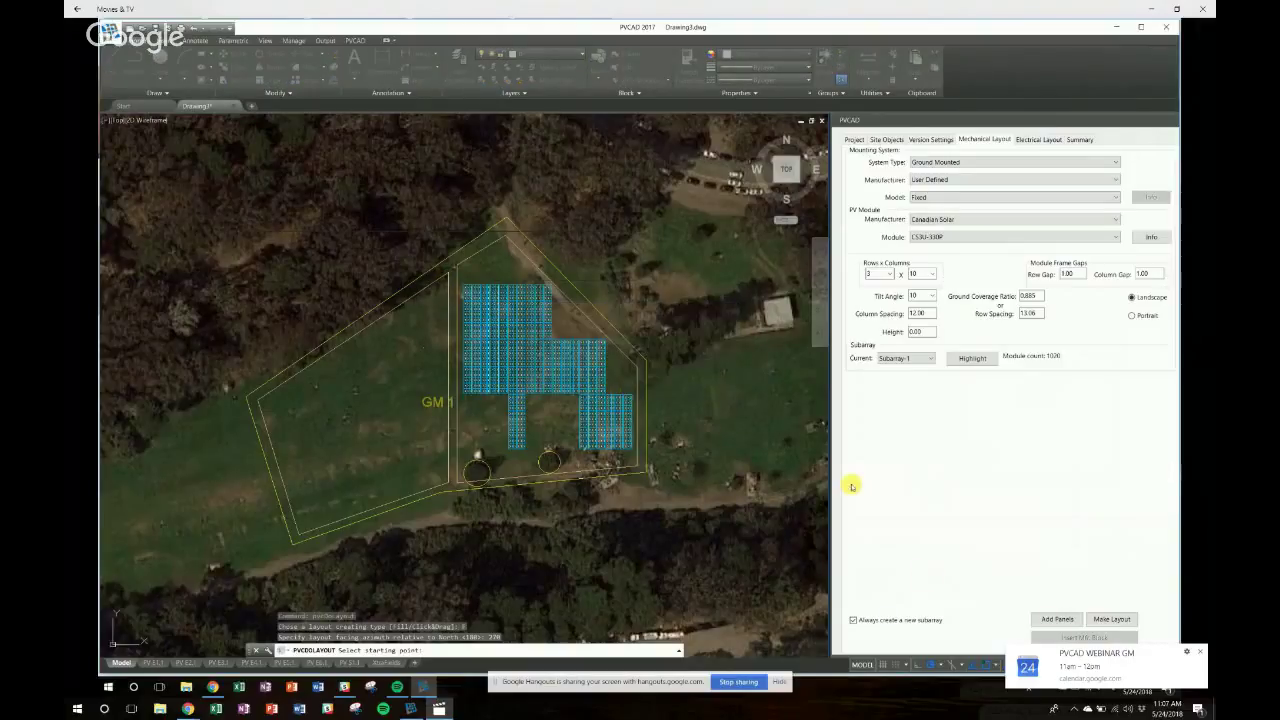
Fill western GM 1 at azimuth 270, reaching 2160 modules, keeping Subarray-1 current.
left_click(1100, 621)
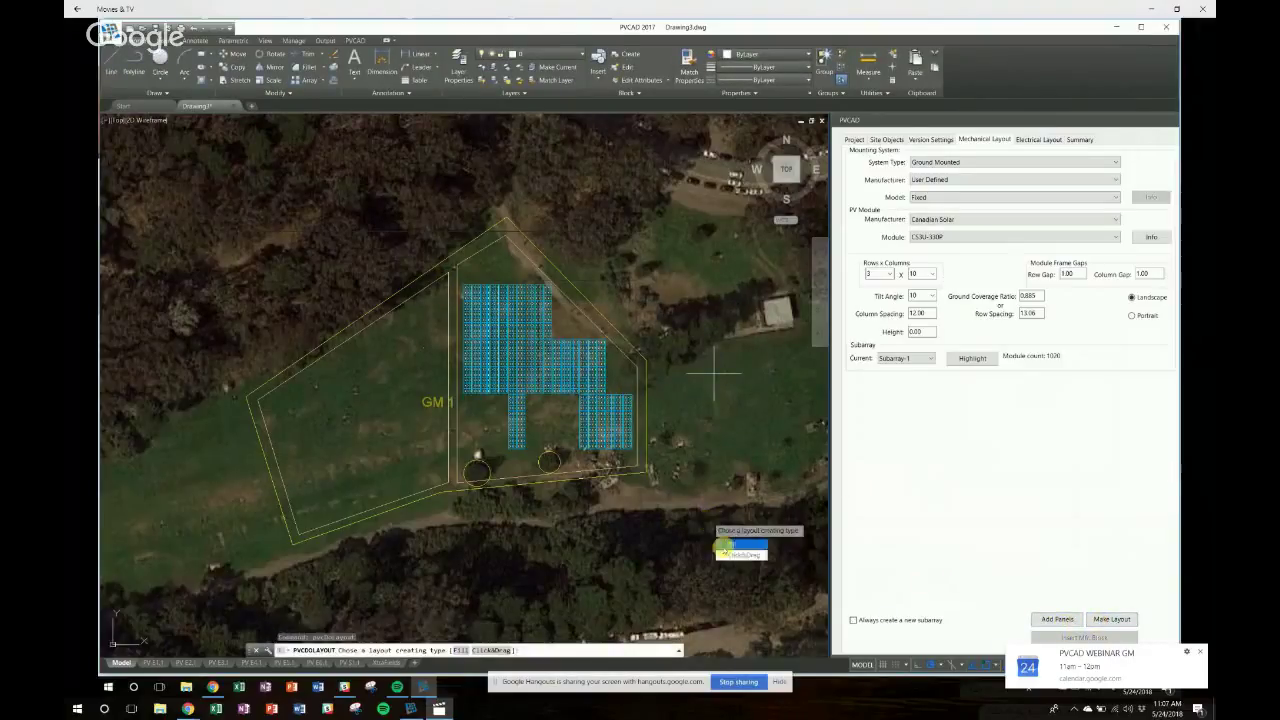
type("270")
key("Return")
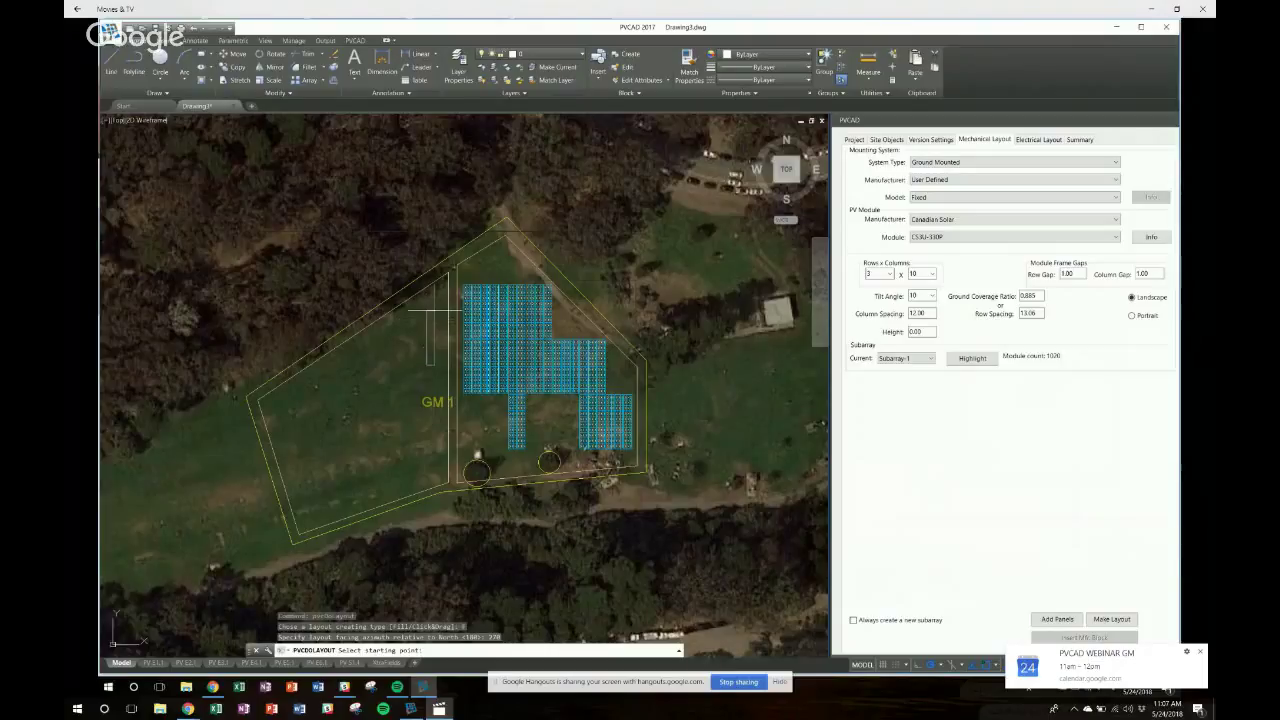
left_click(437, 309)
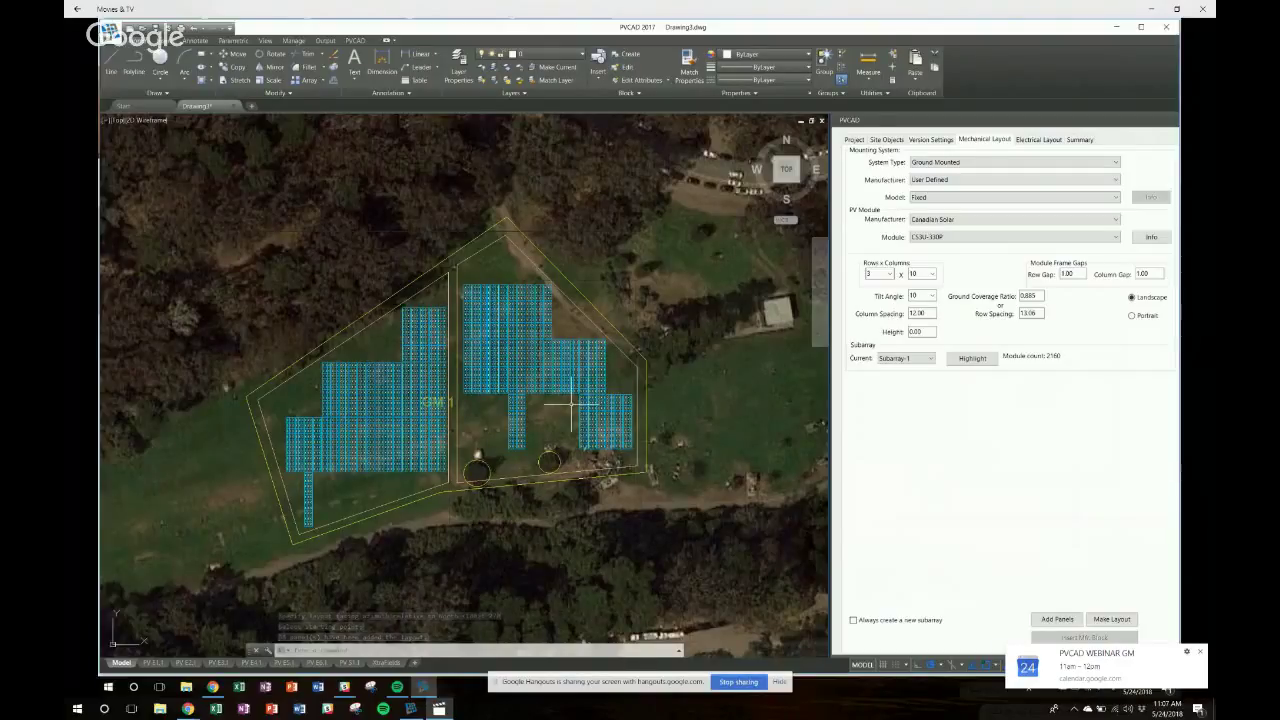
scroll(572, 404, "up", 2)
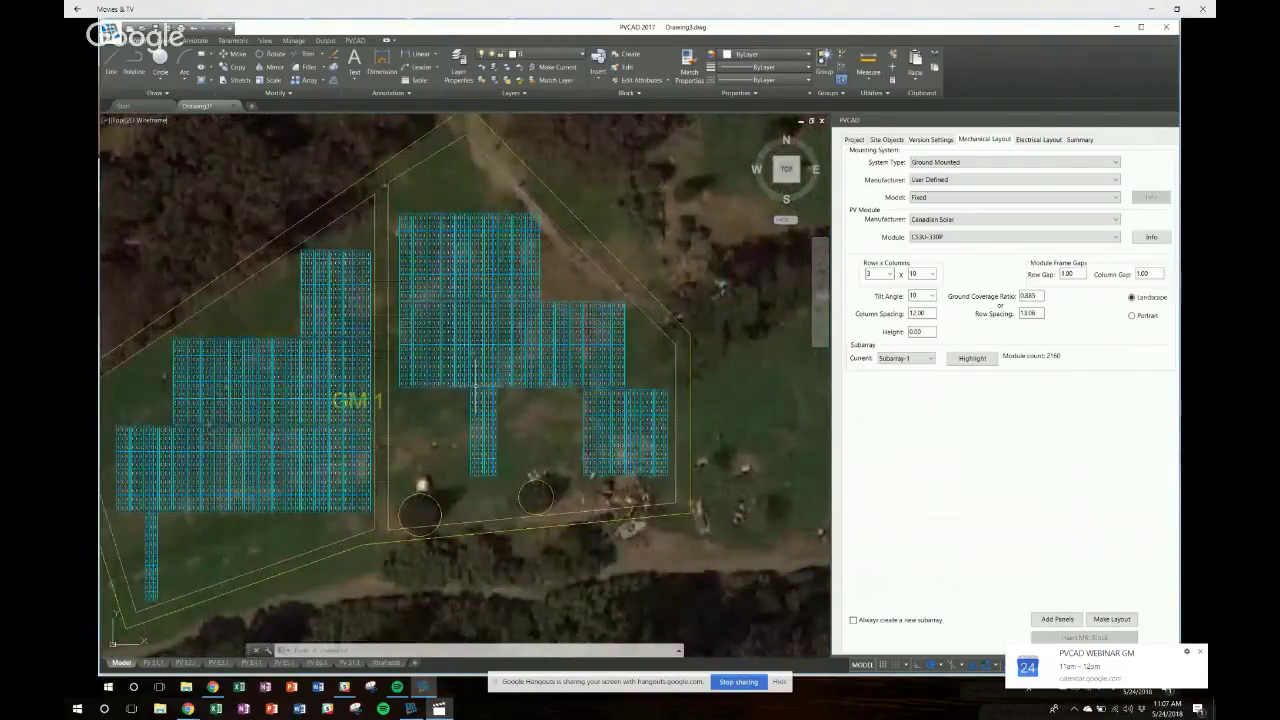
scroll(475, 384, "up", 2)
scroll(475, 384, "down", 2)
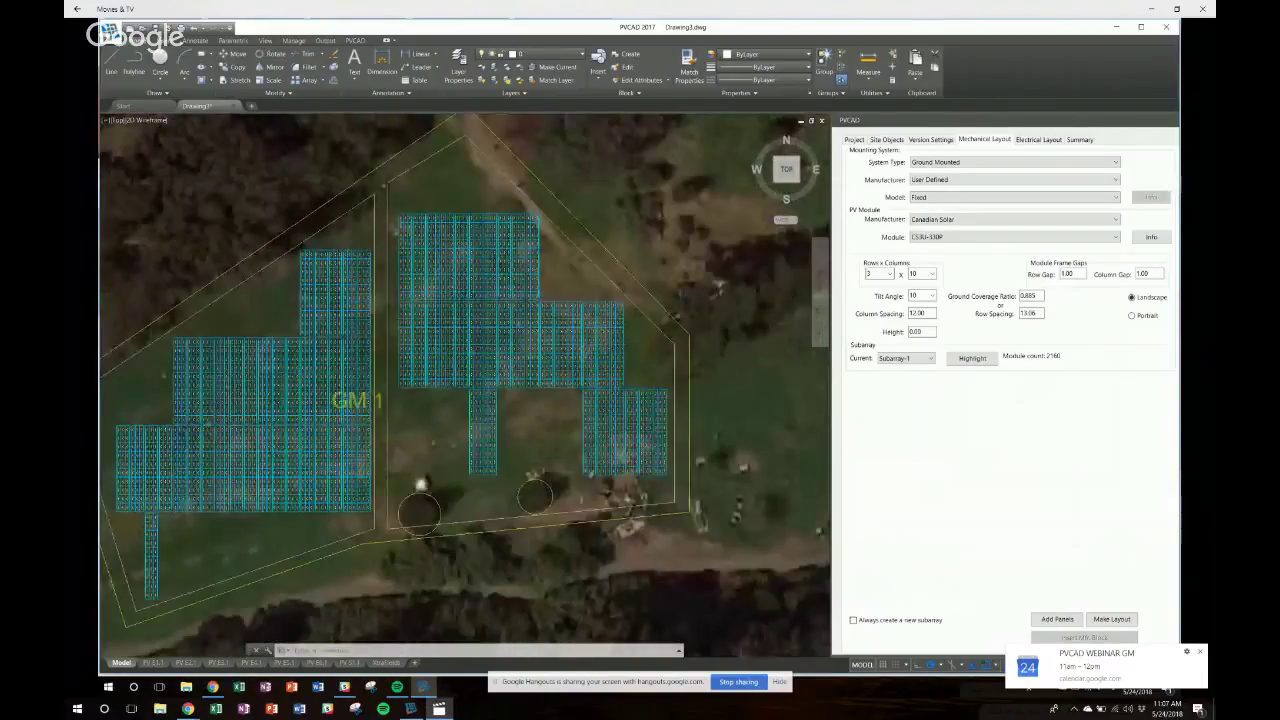
scroll(430, 378, "down", 4)
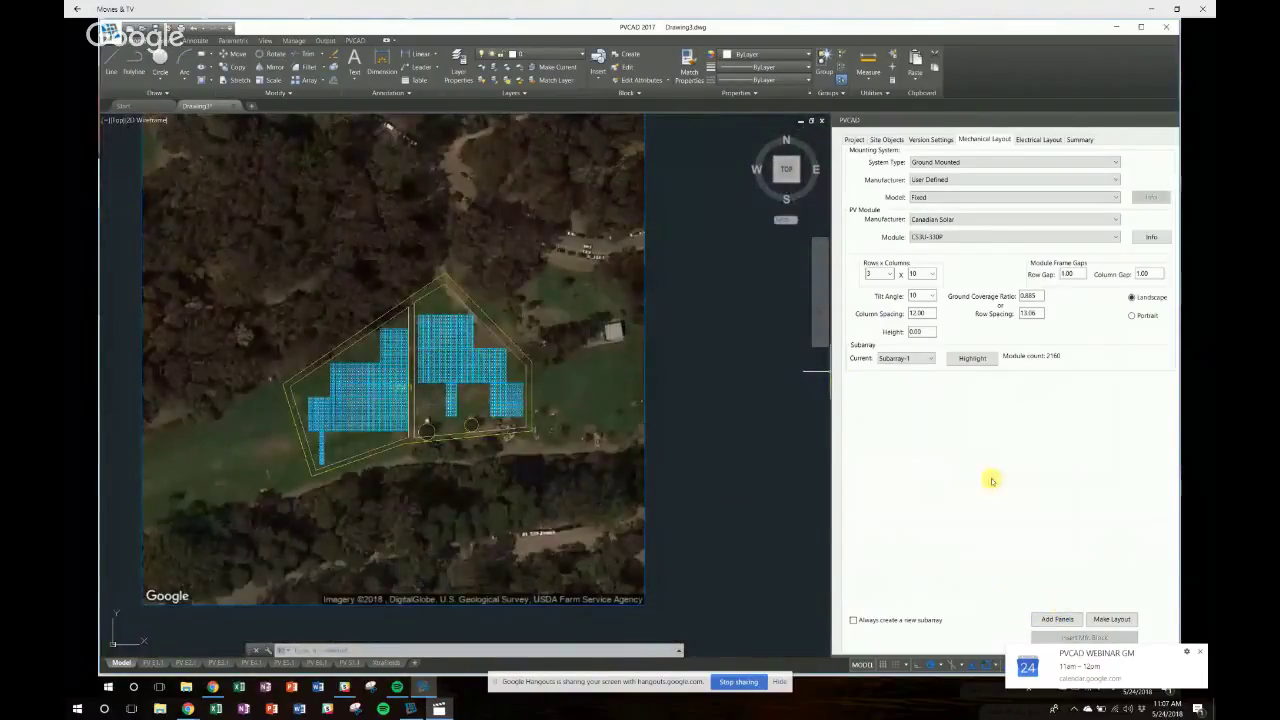
left_click(900, 358)
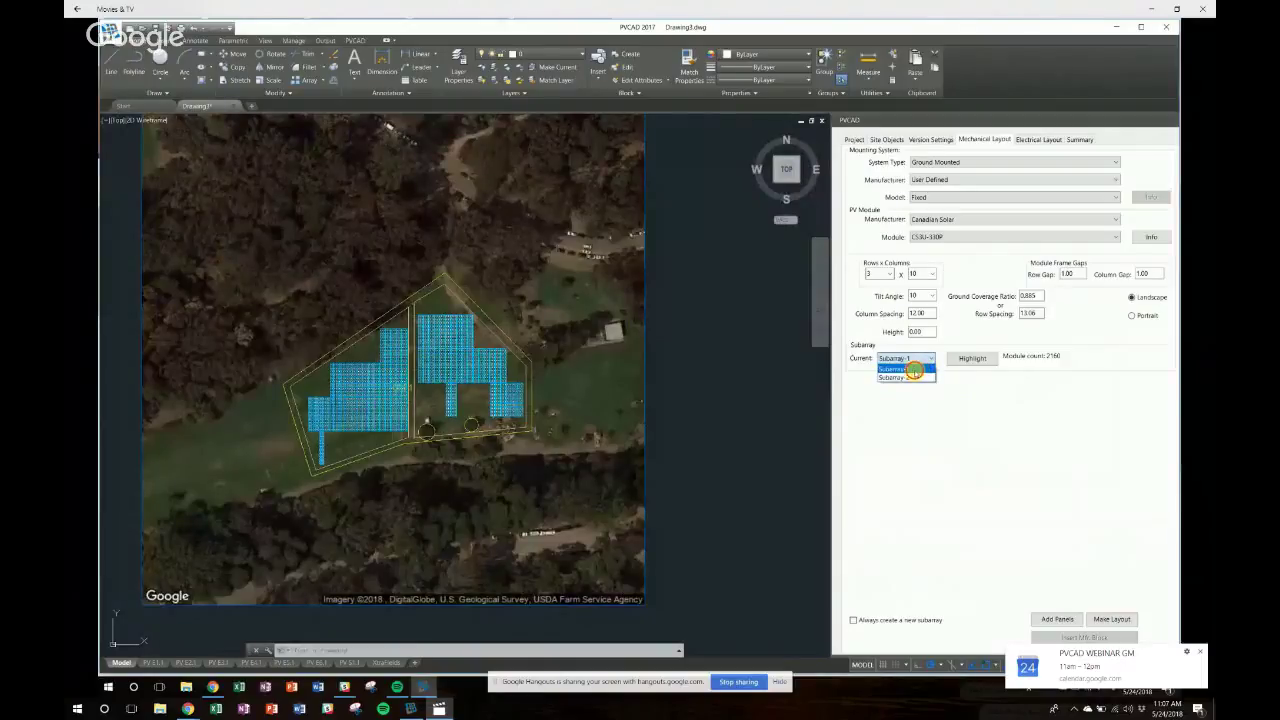
left_click(914, 370)
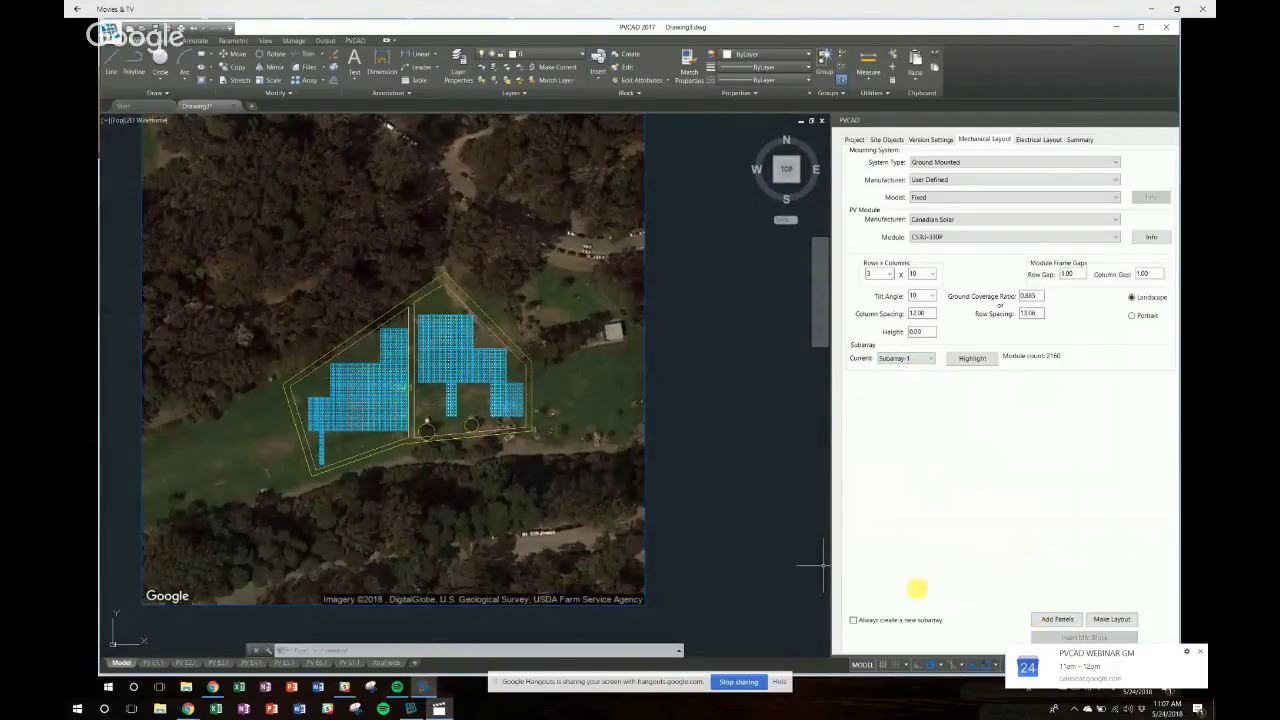
left_click(1055, 619)
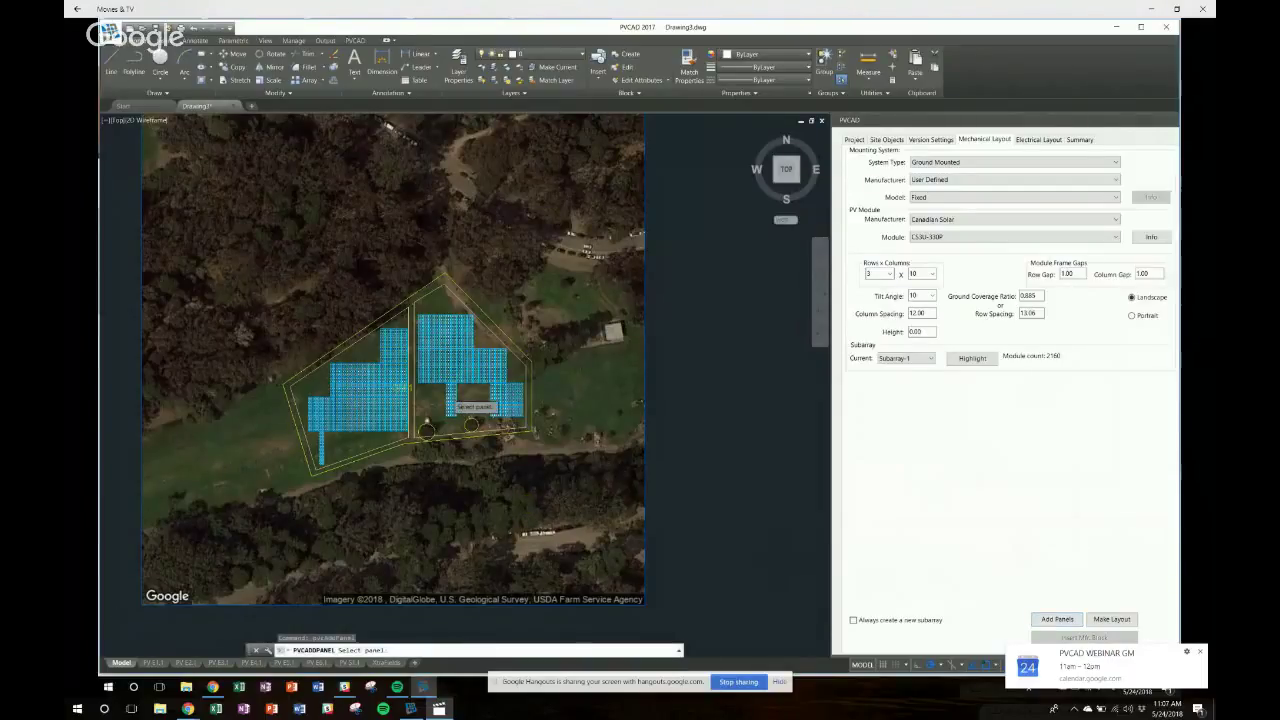
Copy existing panel blocks into the gaps of the central array.
scroll(455, 400, "up", 2)
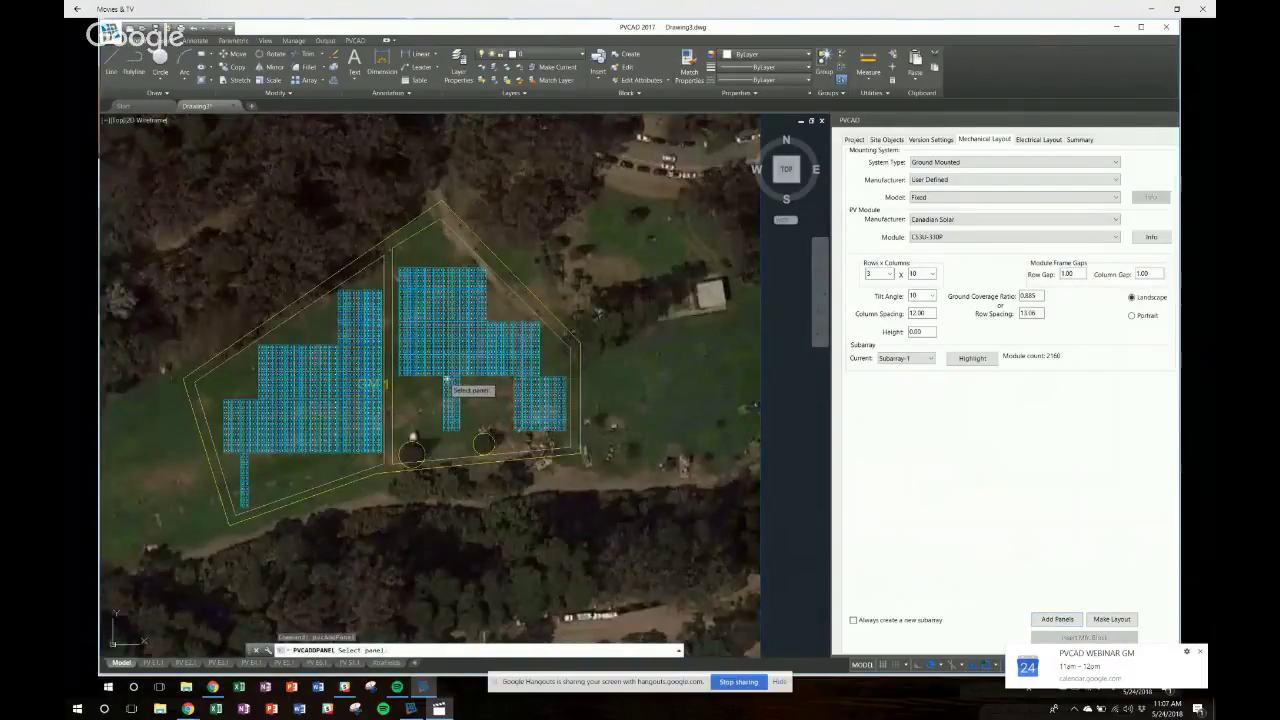
left_click(445, 400)
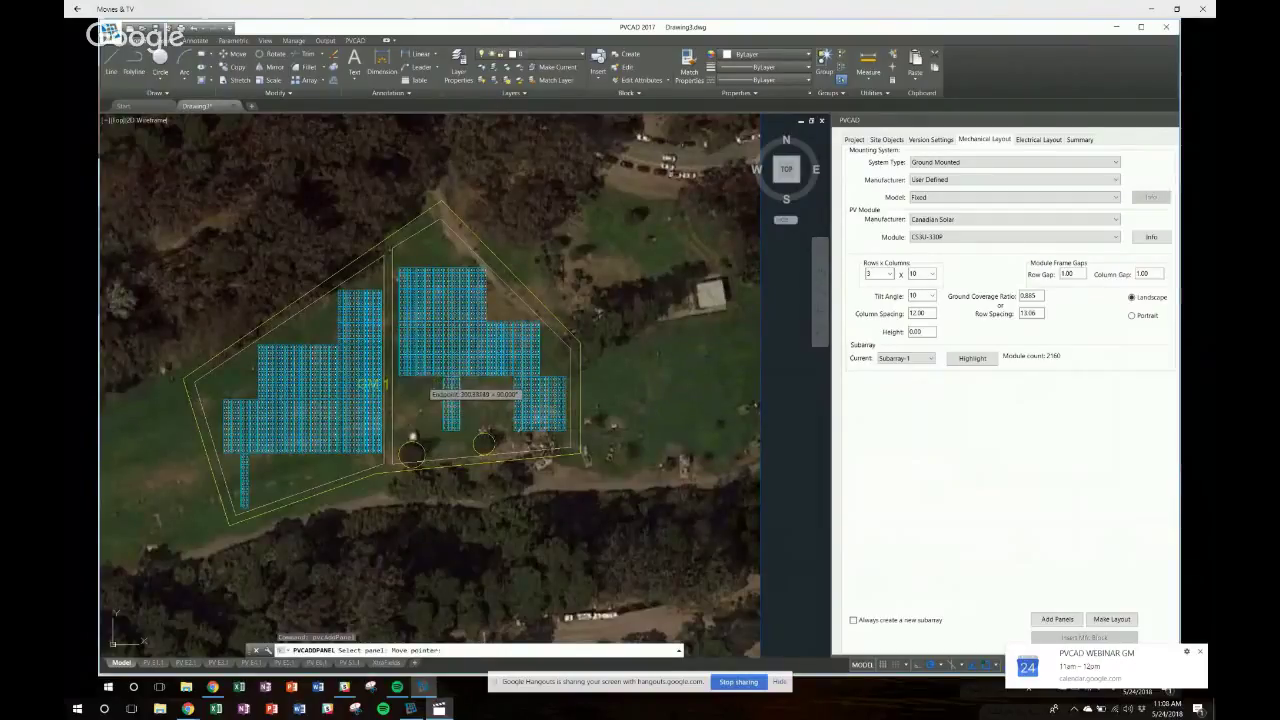
left_click(423, 381)
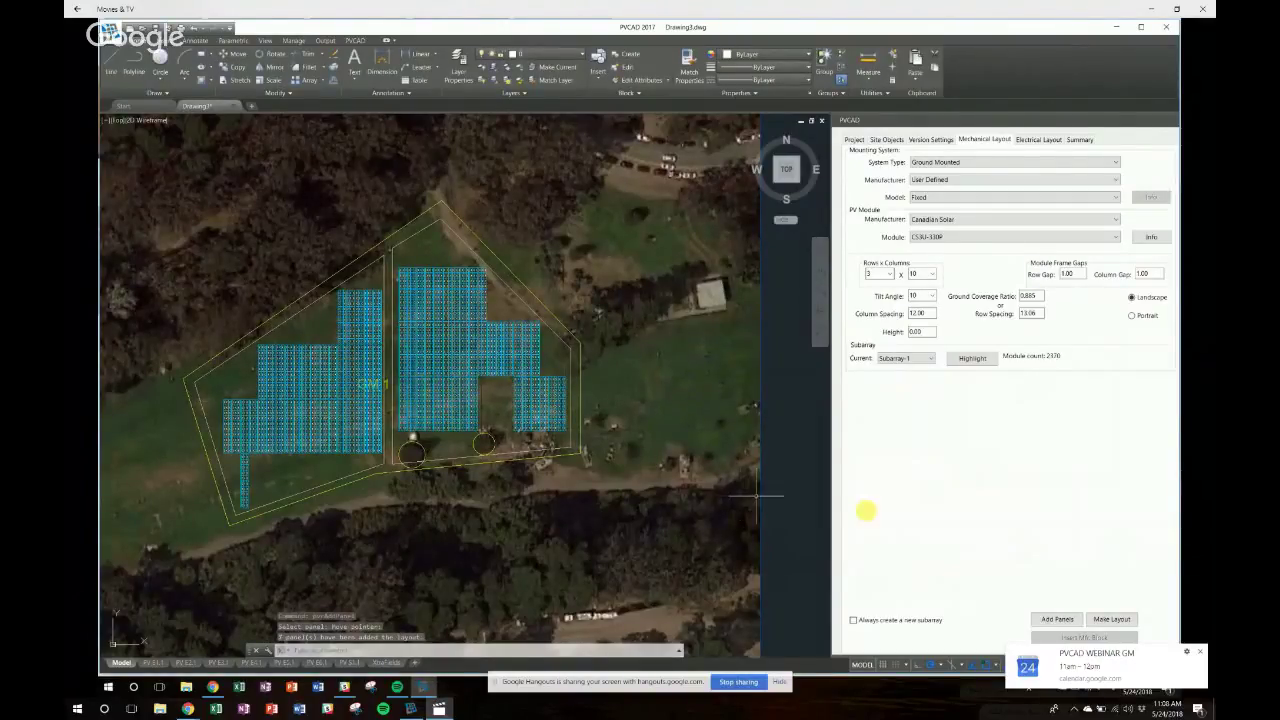
left_click(1055, 619)
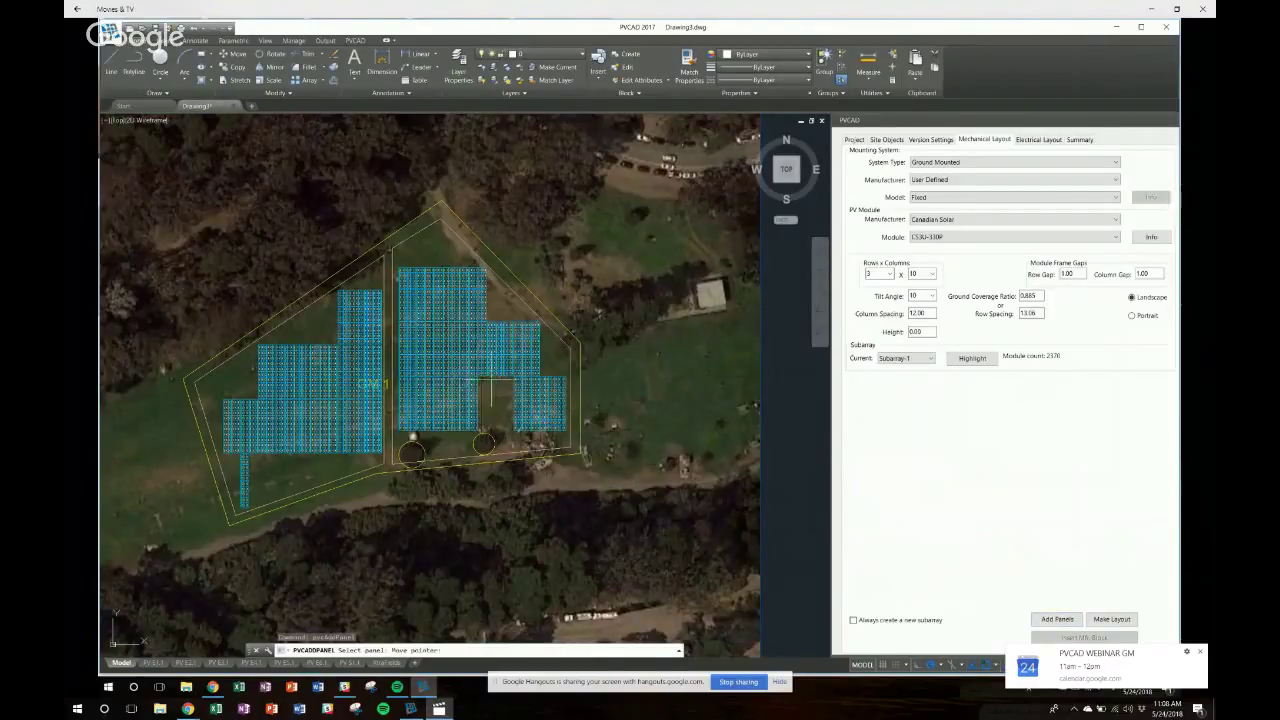
left_click(521, 383)
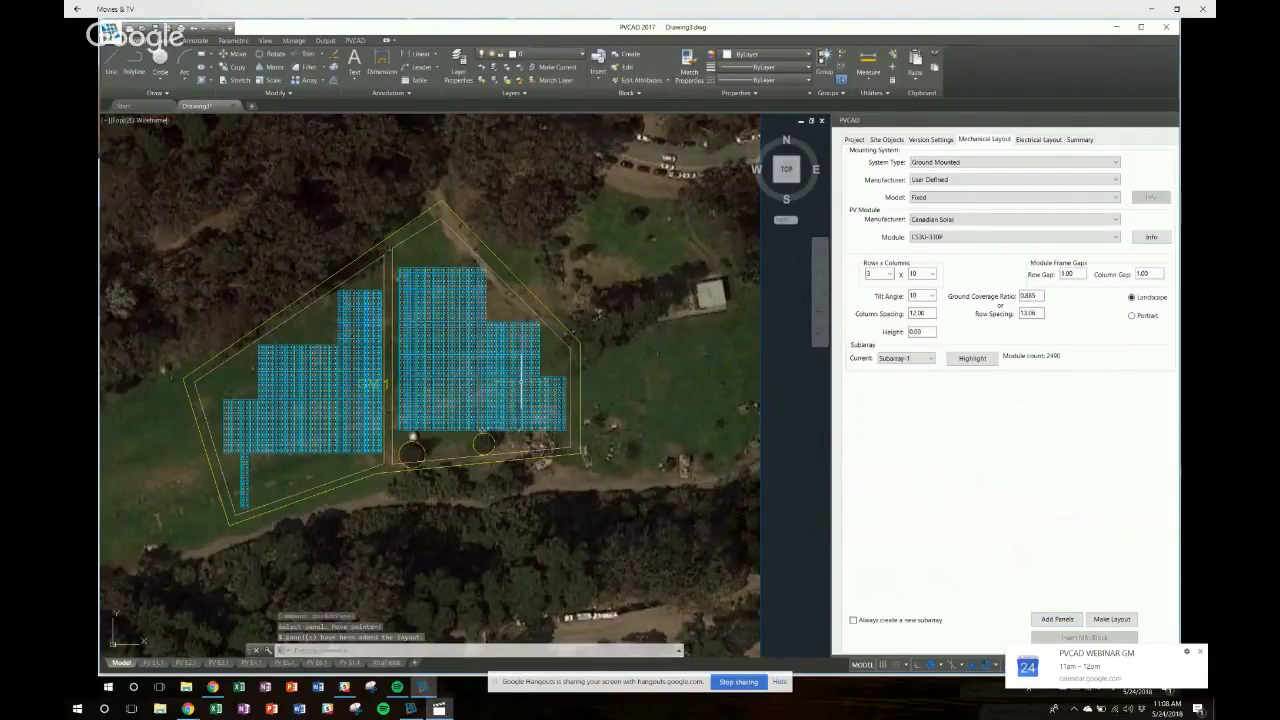
Make Subarray-2 current and add copies of the small panel column to it.
left_click(906, 358)
left_click(900, 377)
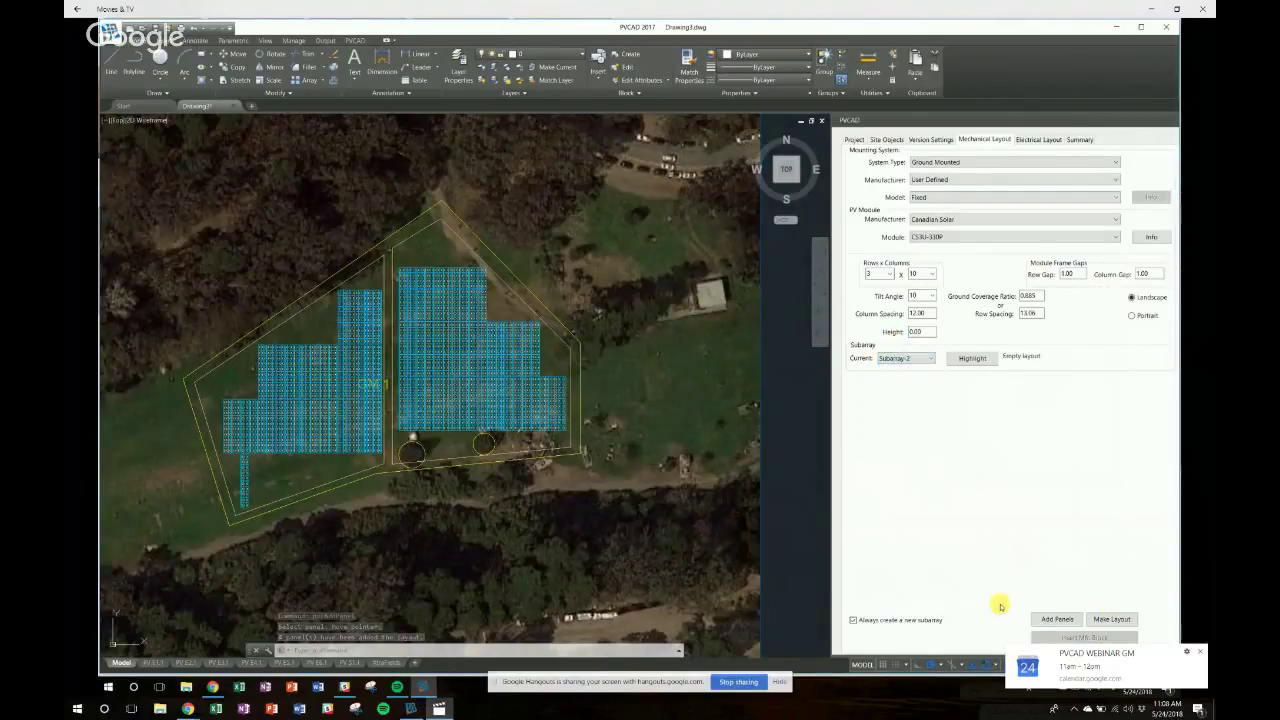
left_click(1062, 617)
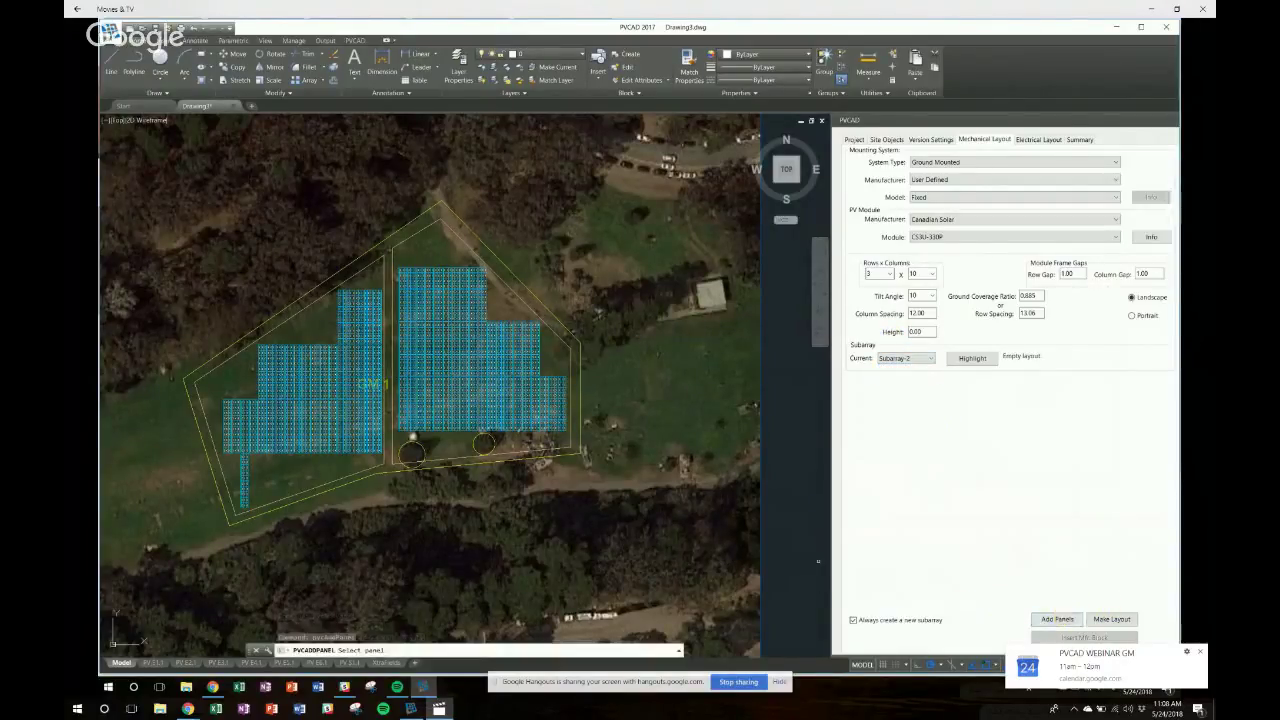
left_click(244, 457)
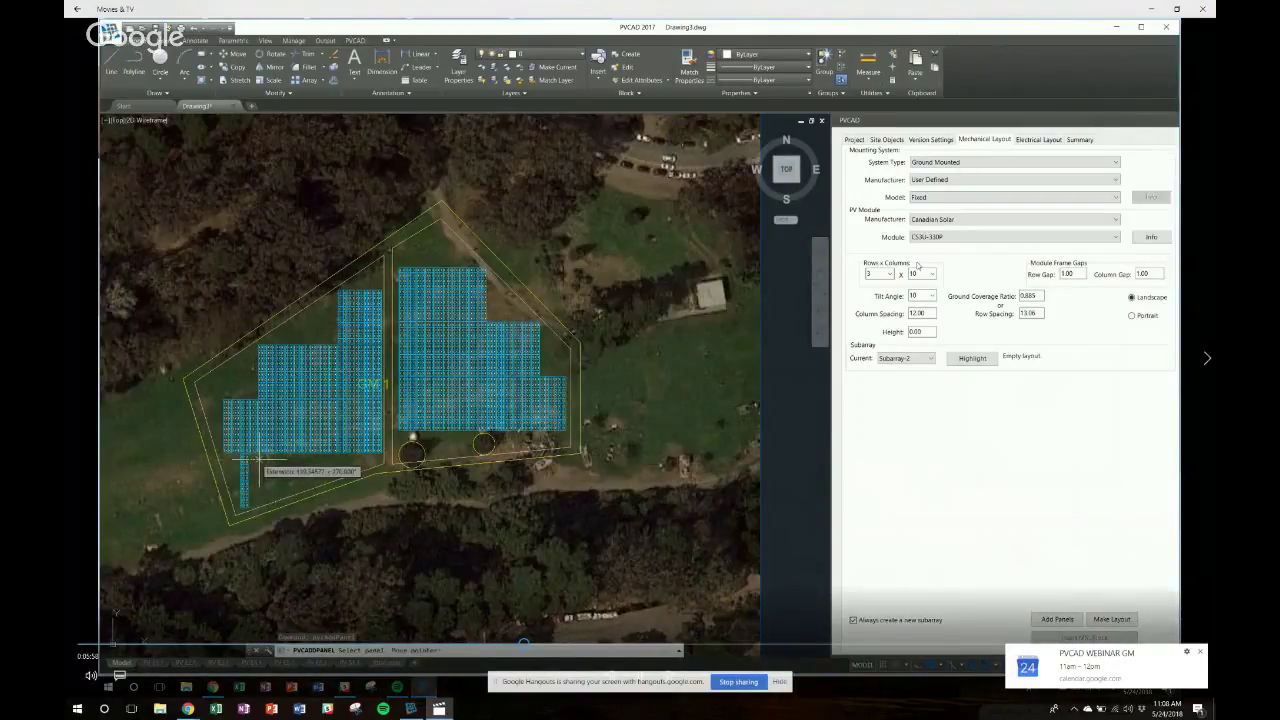
left_click(556, 644)
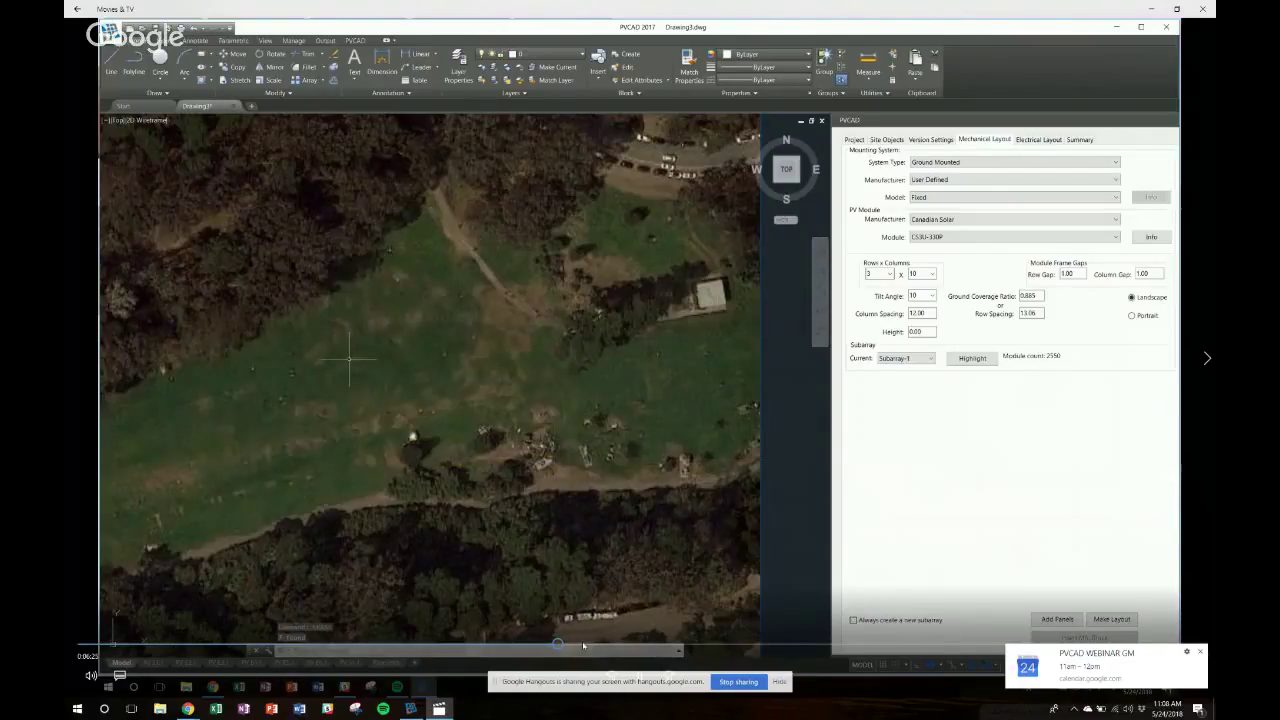
left_click(604, 644)
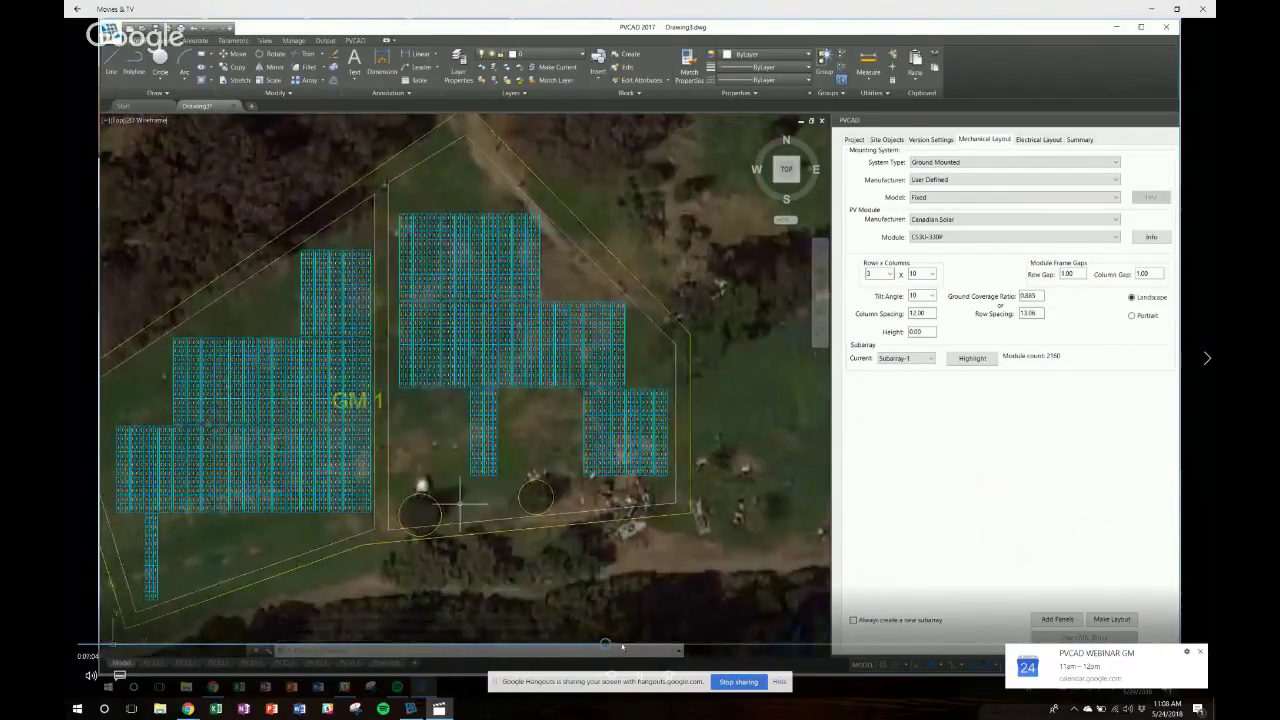
Switch to the Summary tab to review the array totals.
left_click(622, 646)
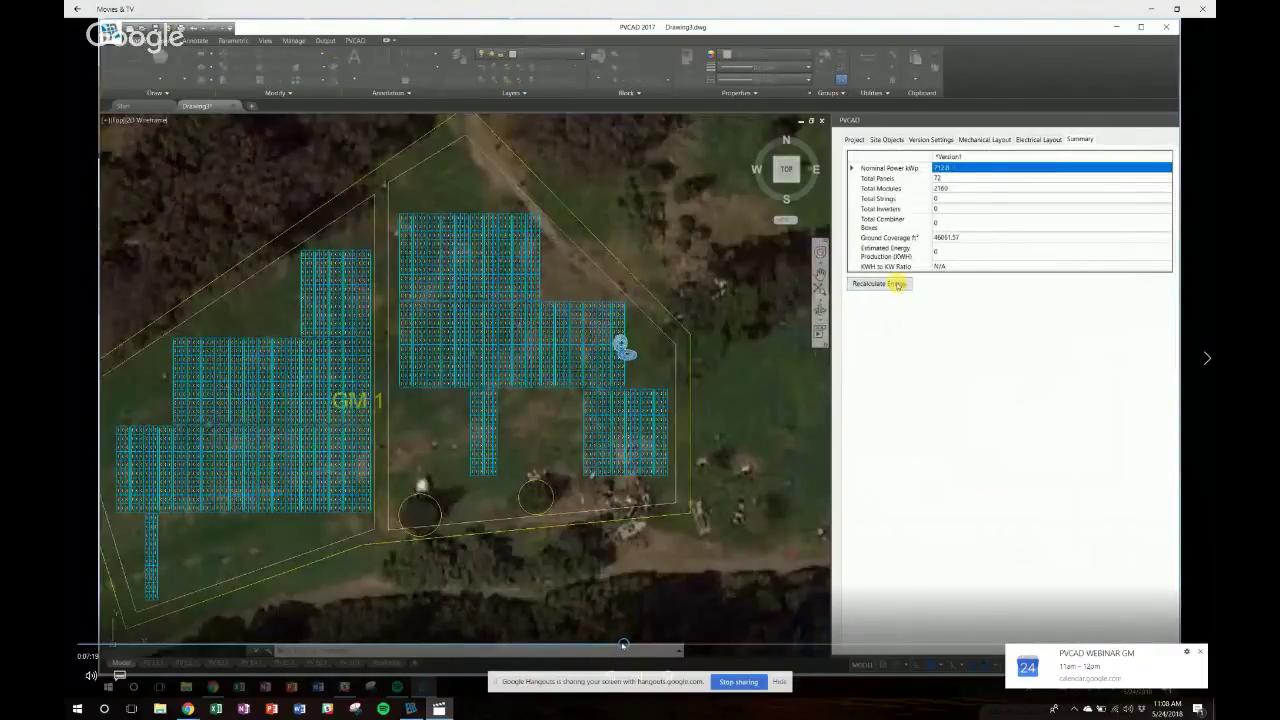
left_click(601, 646)
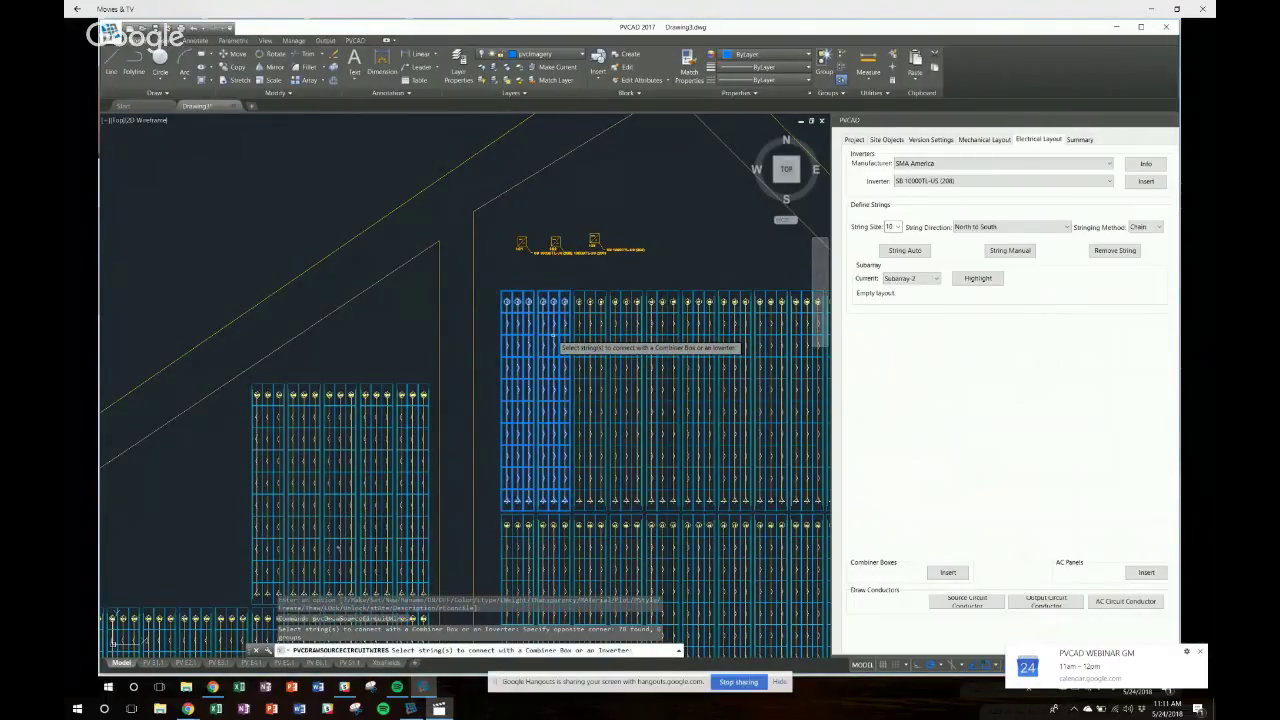
Finish wiring the selected strings to the first inverter above the array.
key("Return")
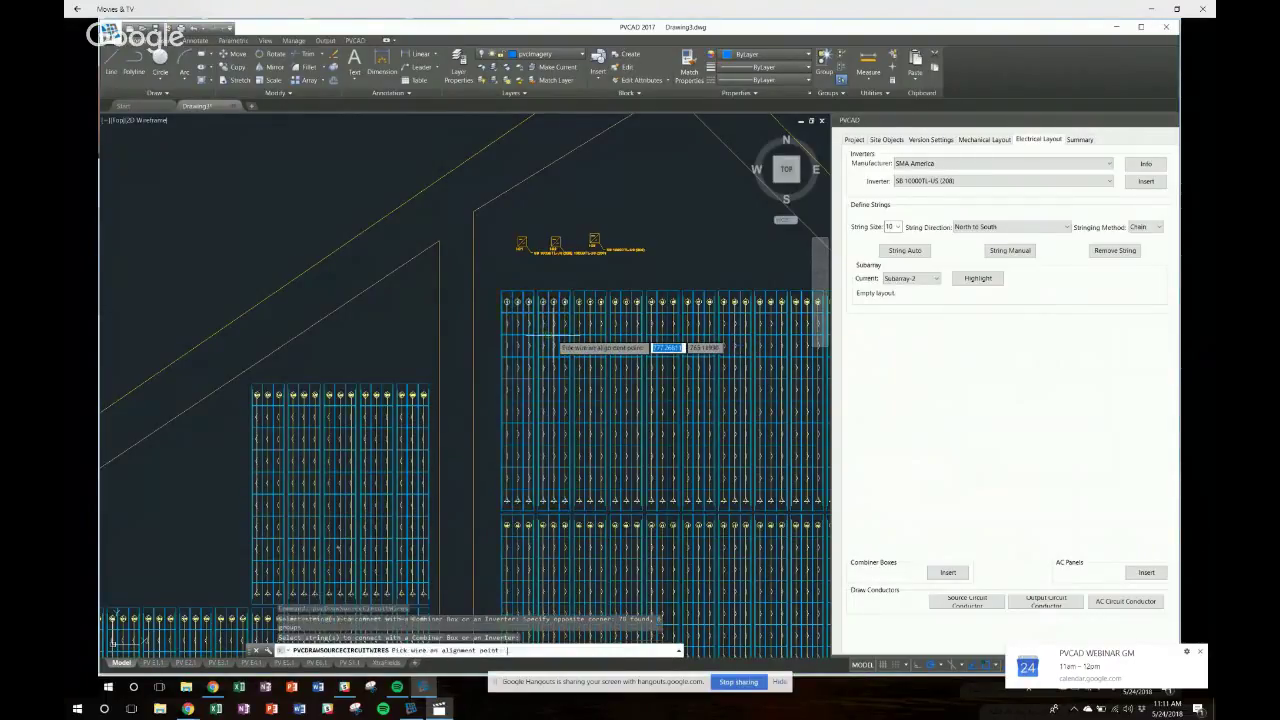
left_click(511, 280)
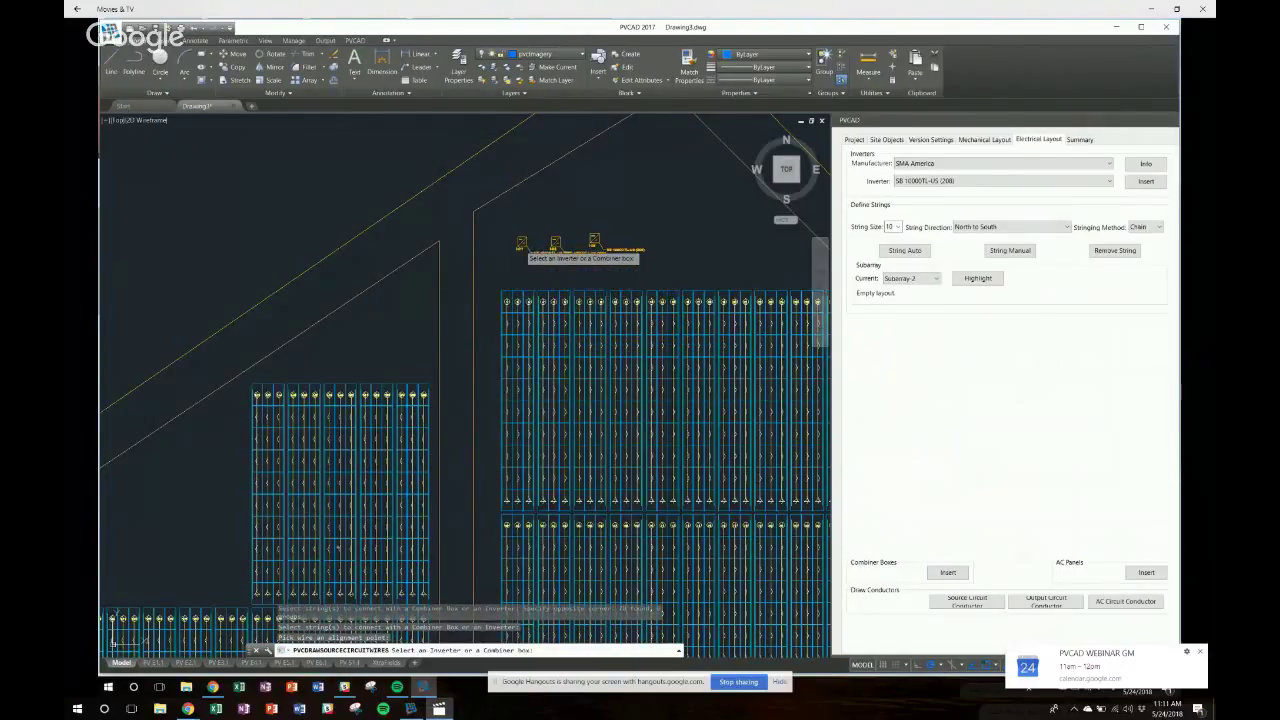
left_click(520, 242)
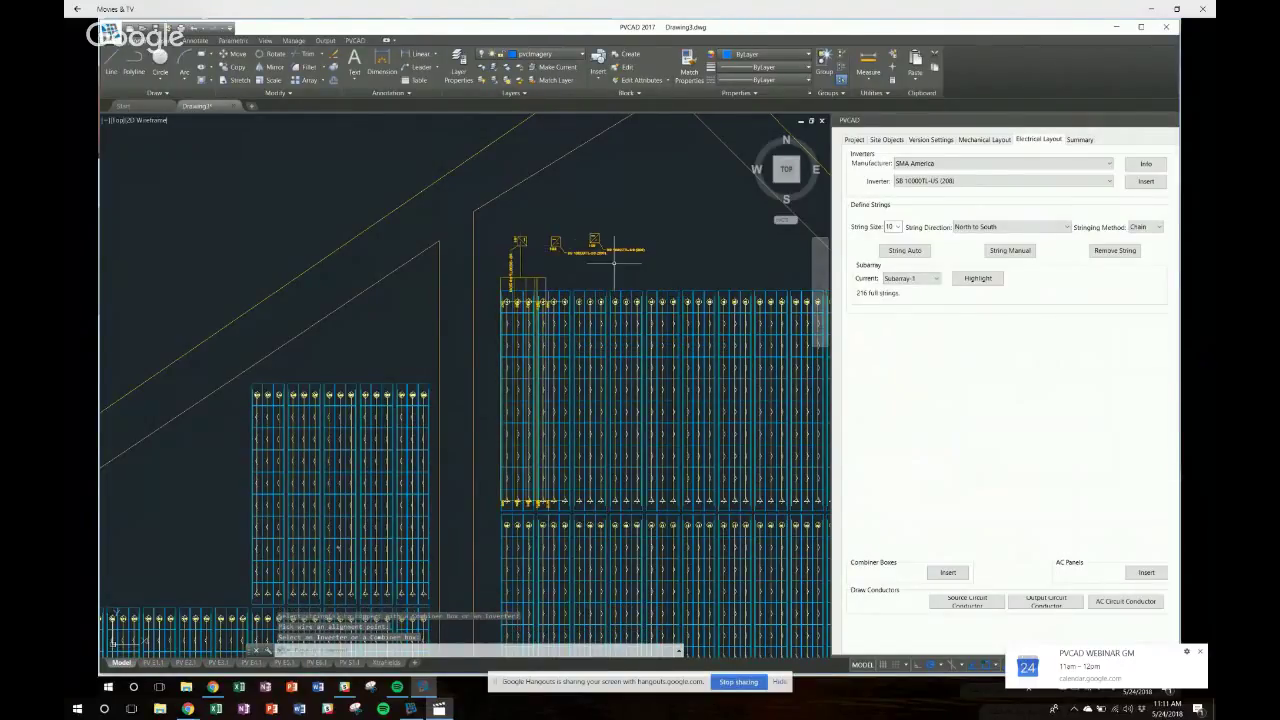
right_click(658, 343)
left_click(690, 360)
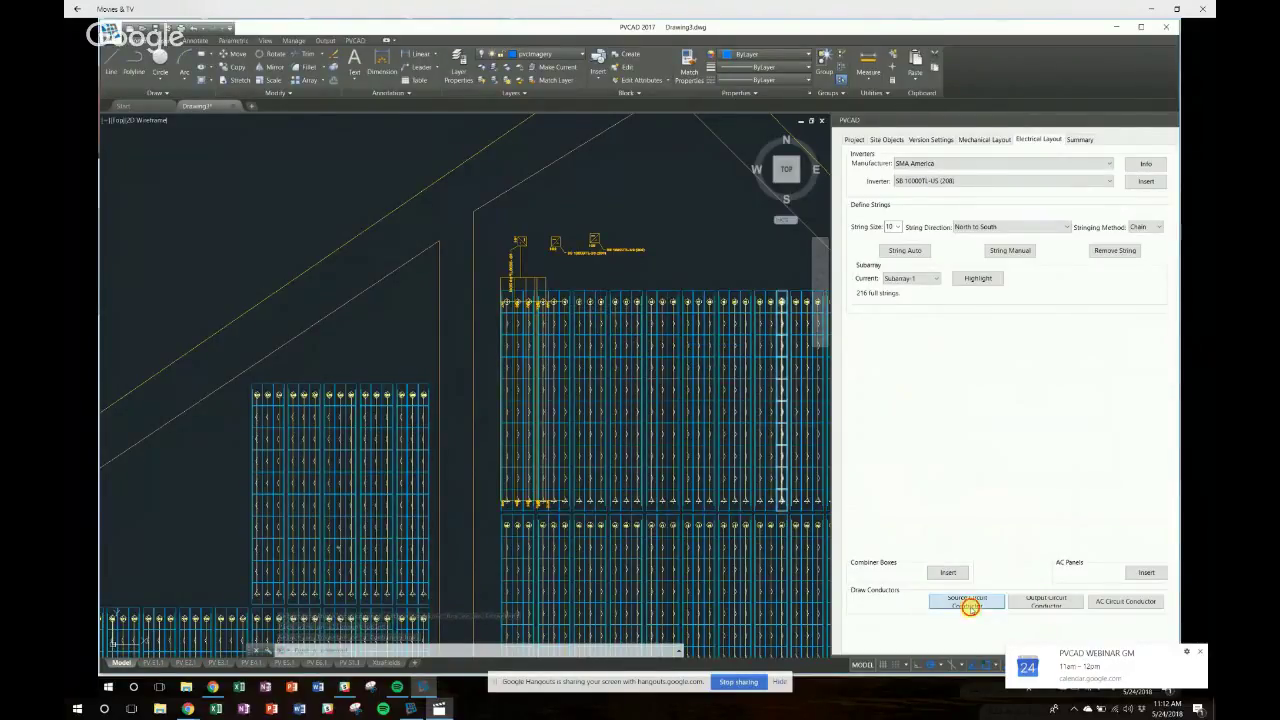
Wire the next block of 78 strings to the second inverter.
left_click(967, 601)
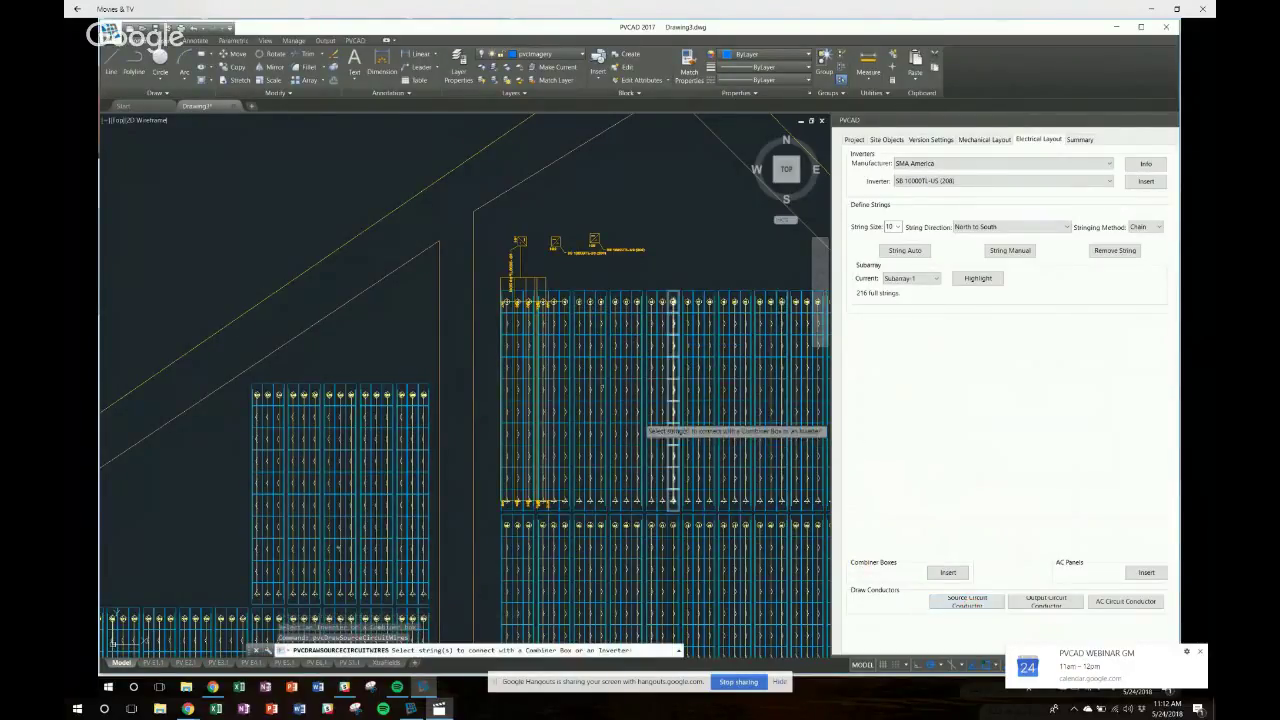
left_click(572, 281)
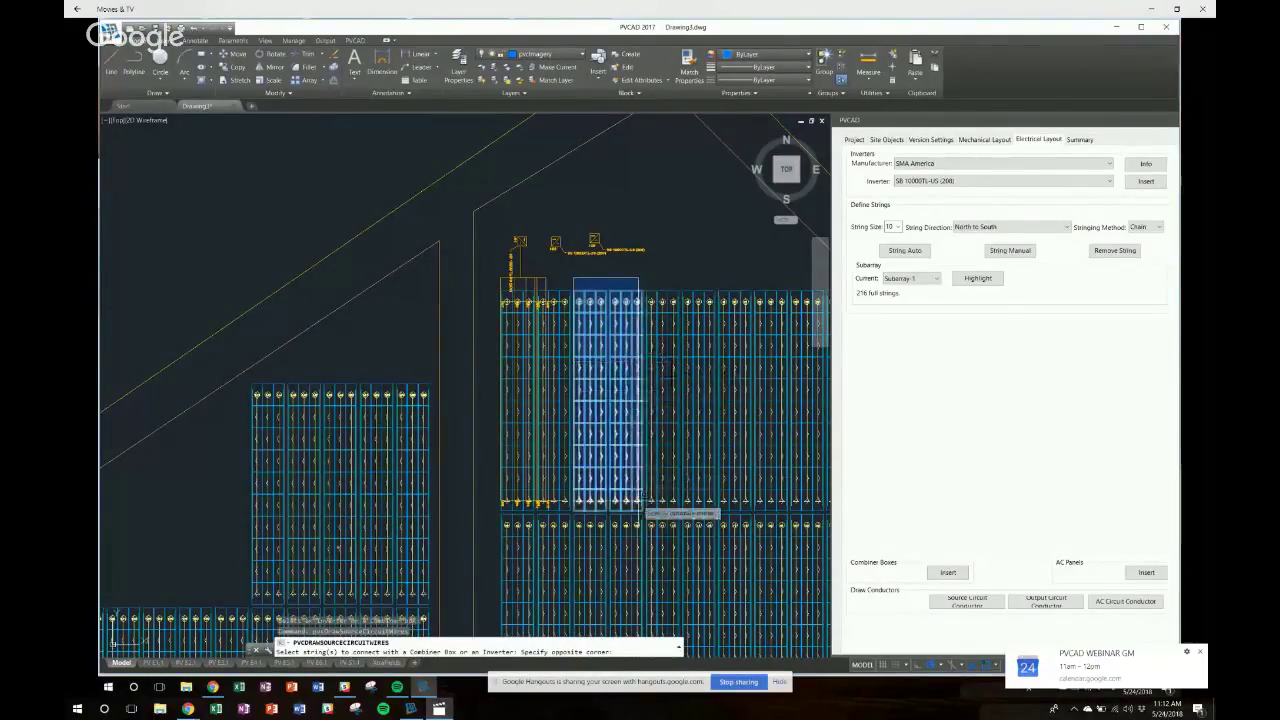
left_click(646, 506)
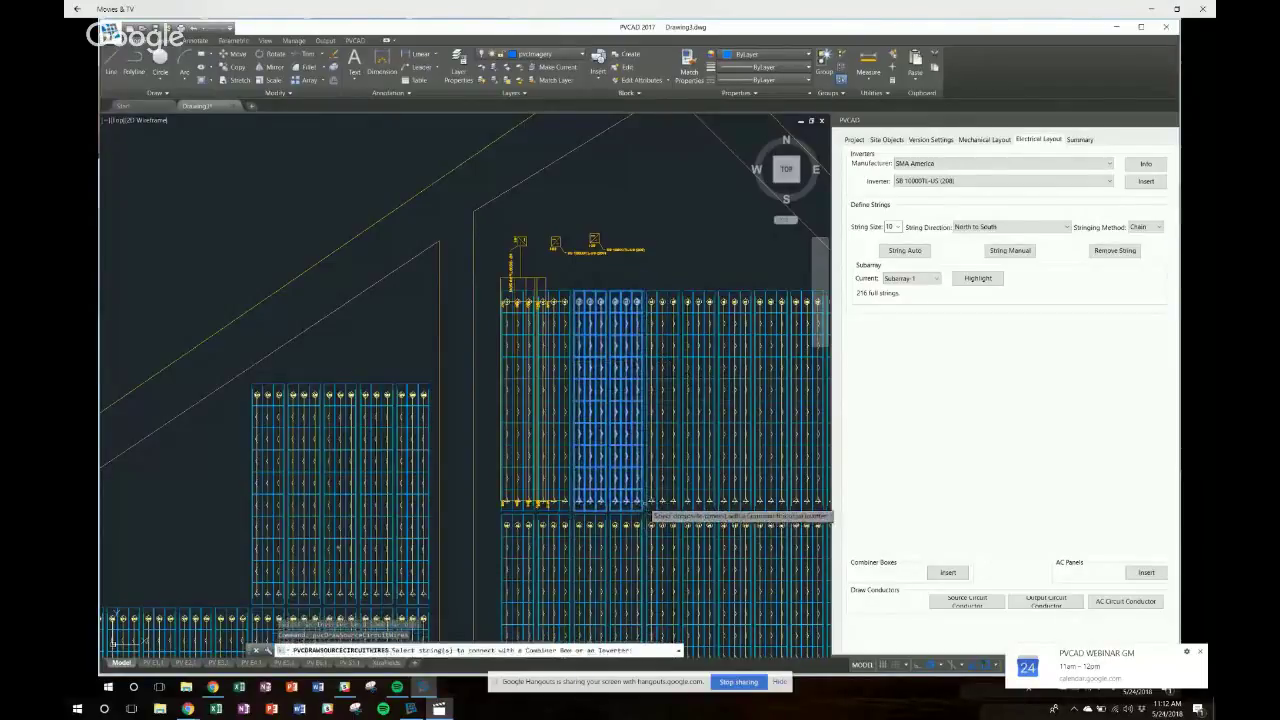
key("Return")
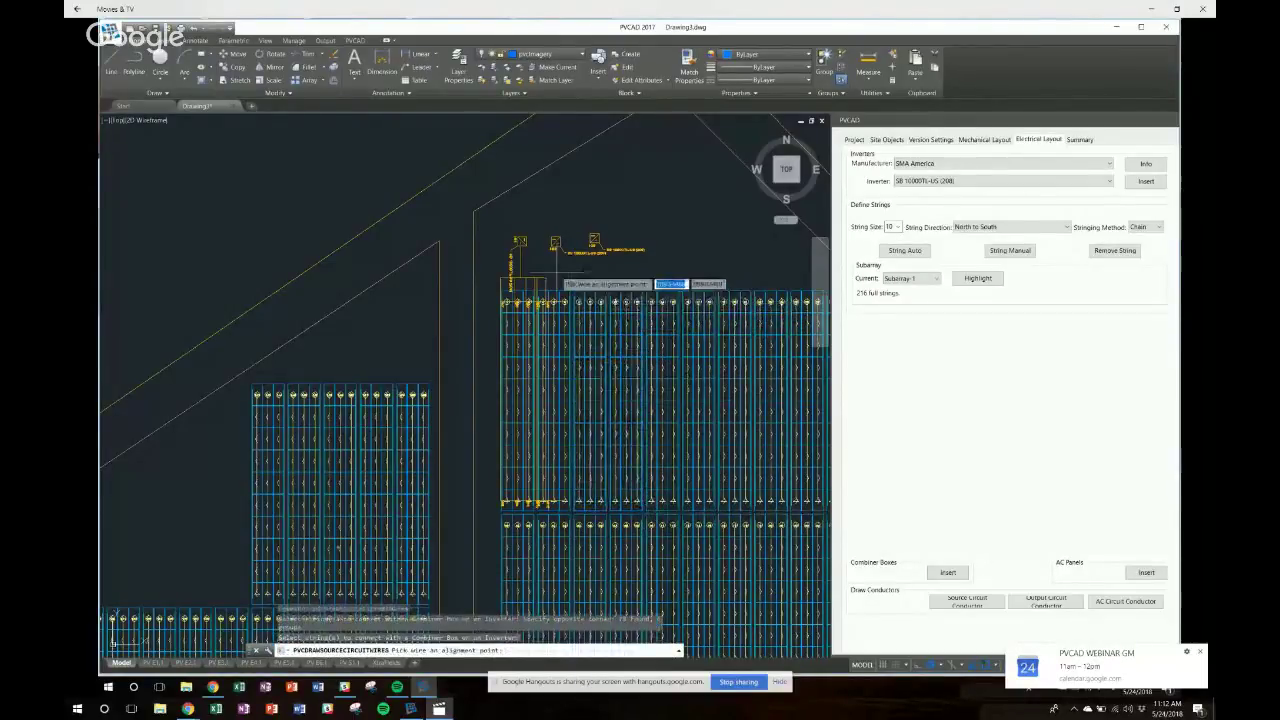
left_click(555, 243)
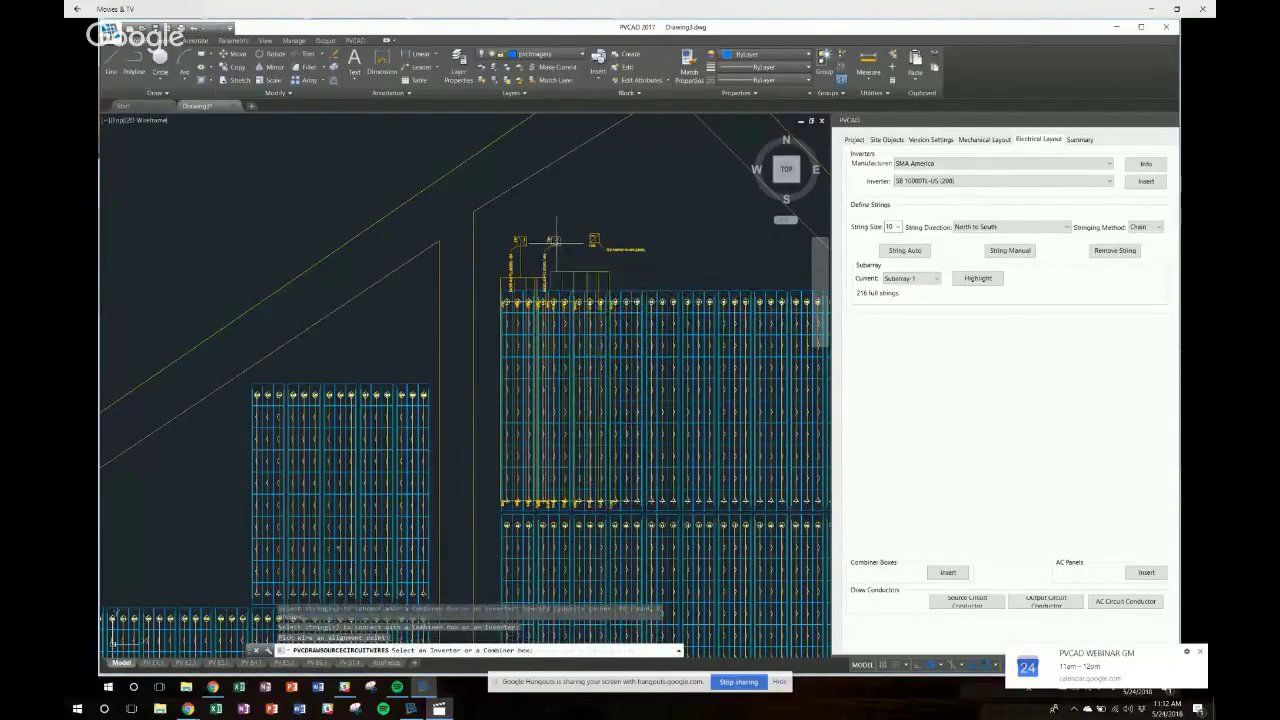
Wire the third block of 70 strings to the rightmost inverter.
left_click(932, 606)
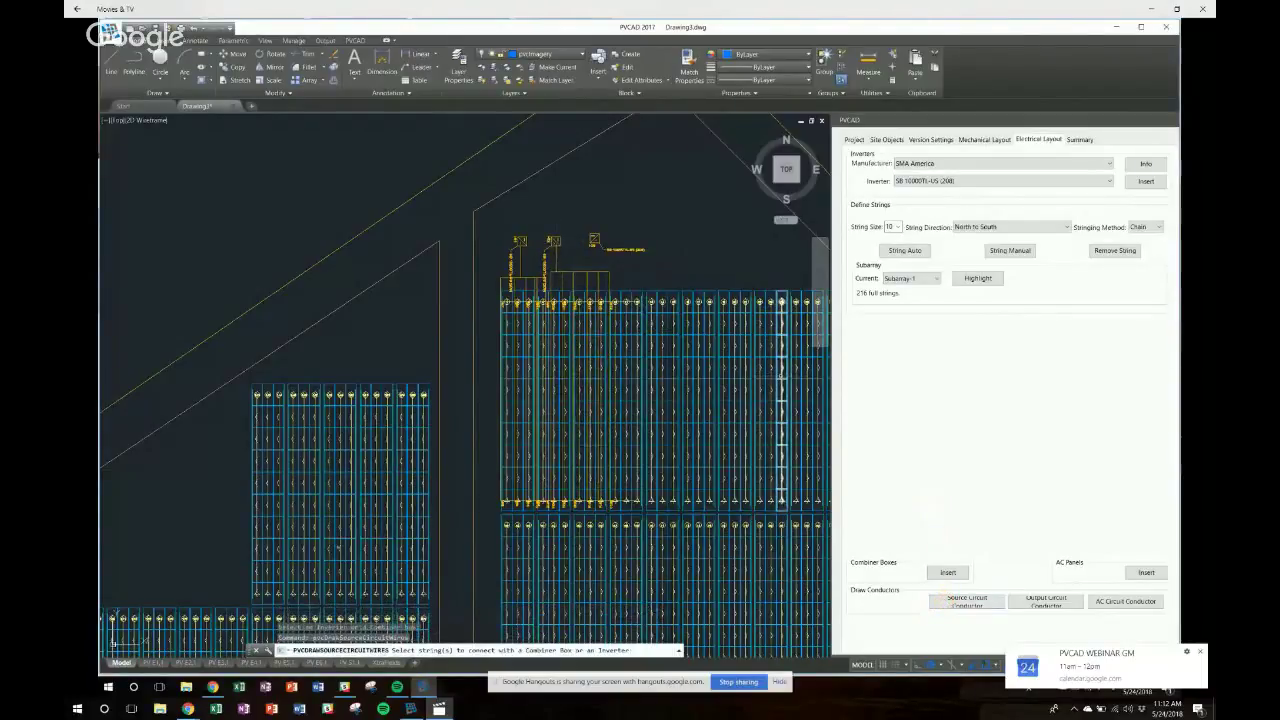
left_click(647, 282)
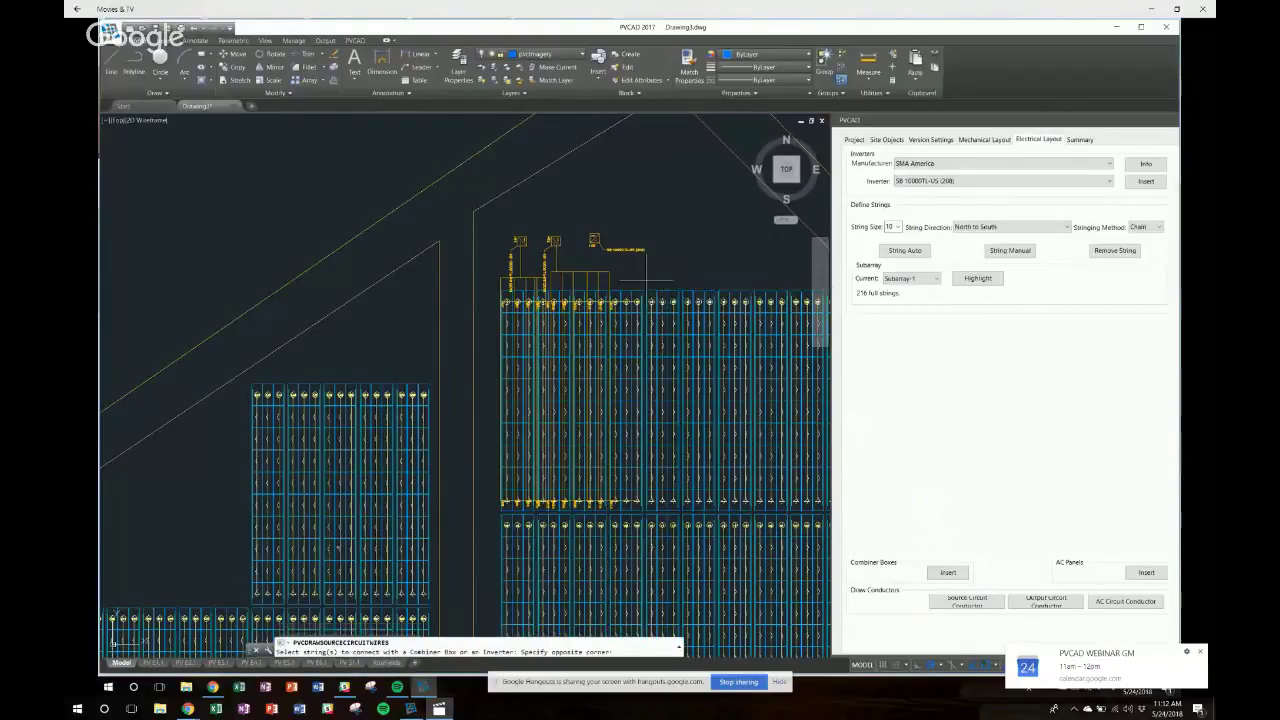
left_click(716, 331)
key("Return")
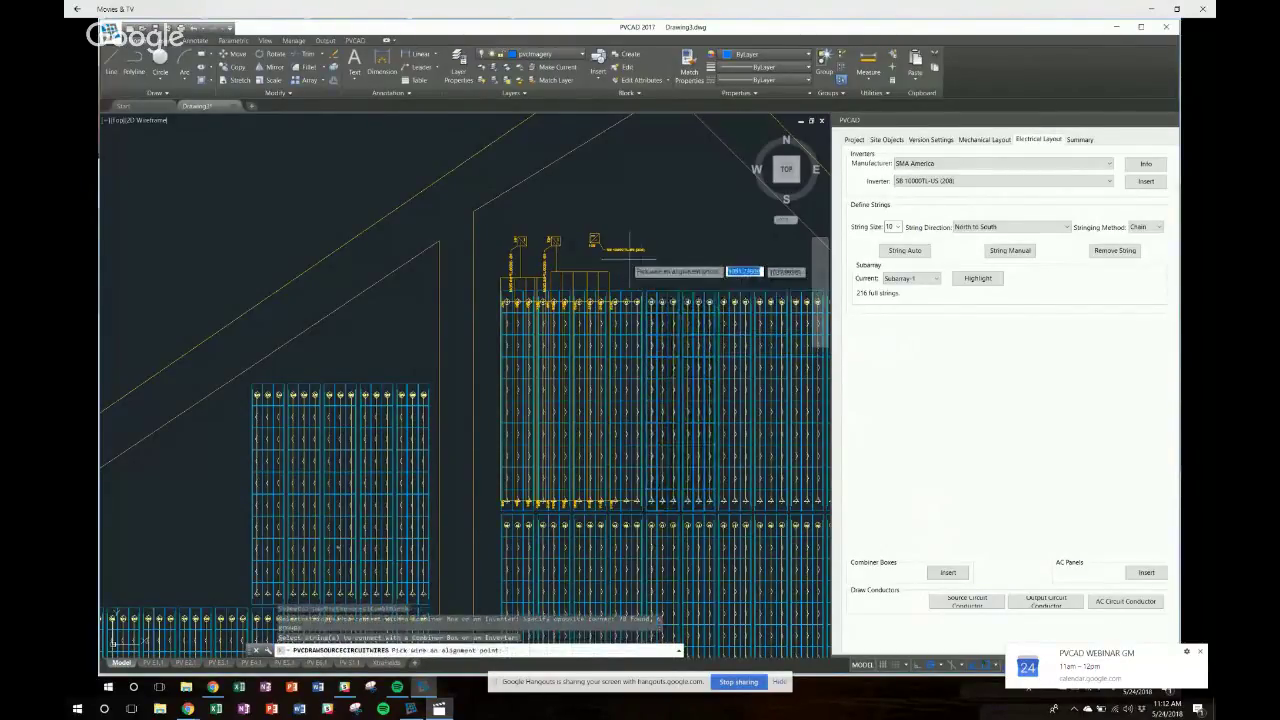
left_click(636, 276)
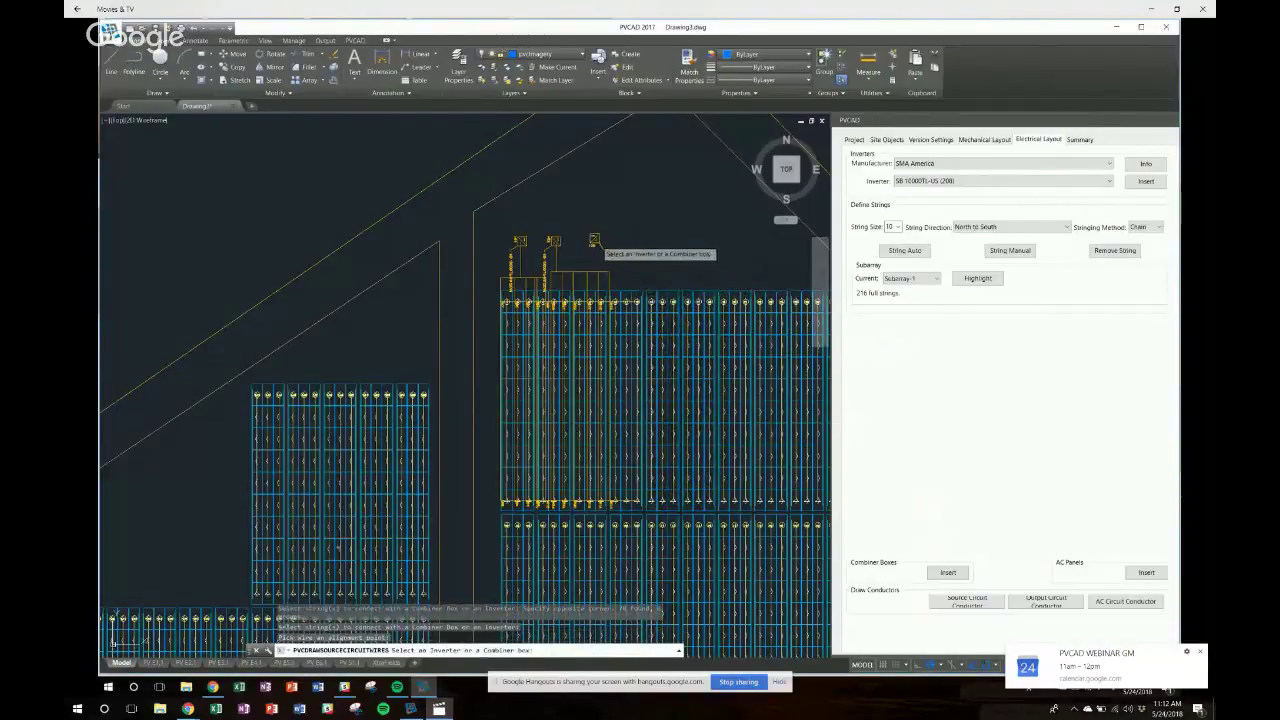
left_click(594, 240)
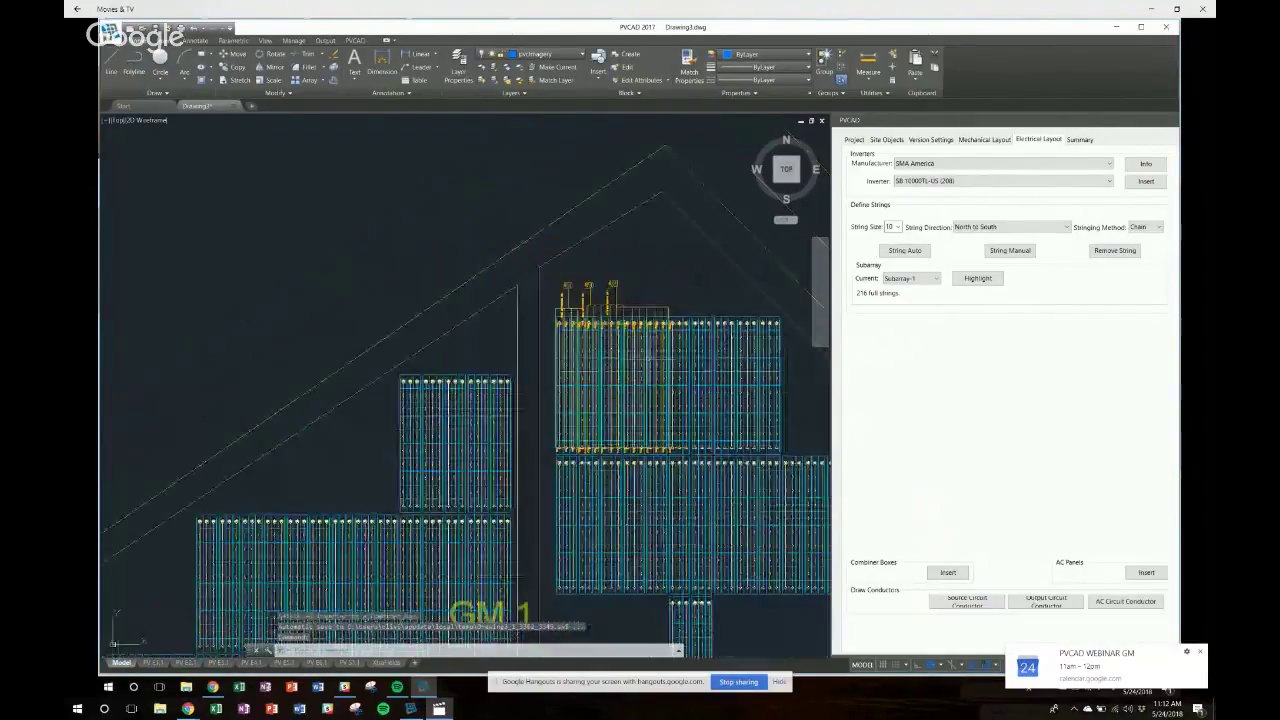
Start an AC circuit conductor and pick an inverter as its start.
scroll(642, 355, "down", 2)
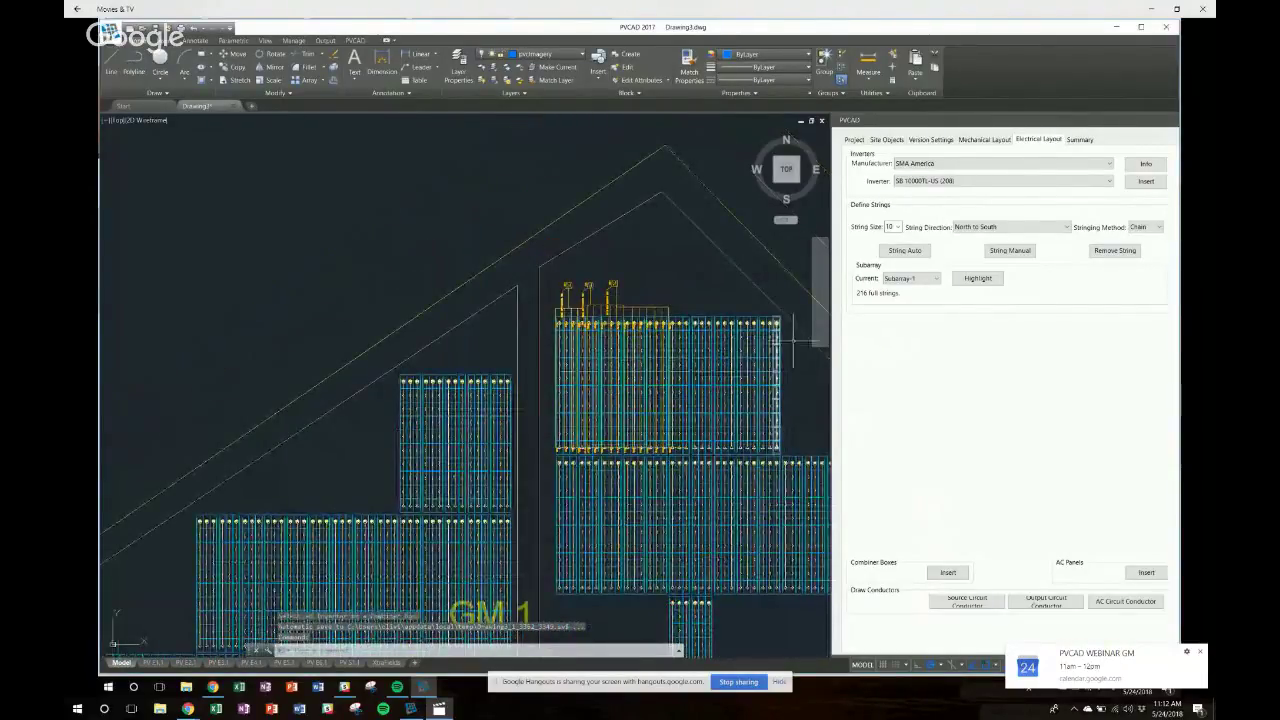
scroll(805, 323, "down", 2)
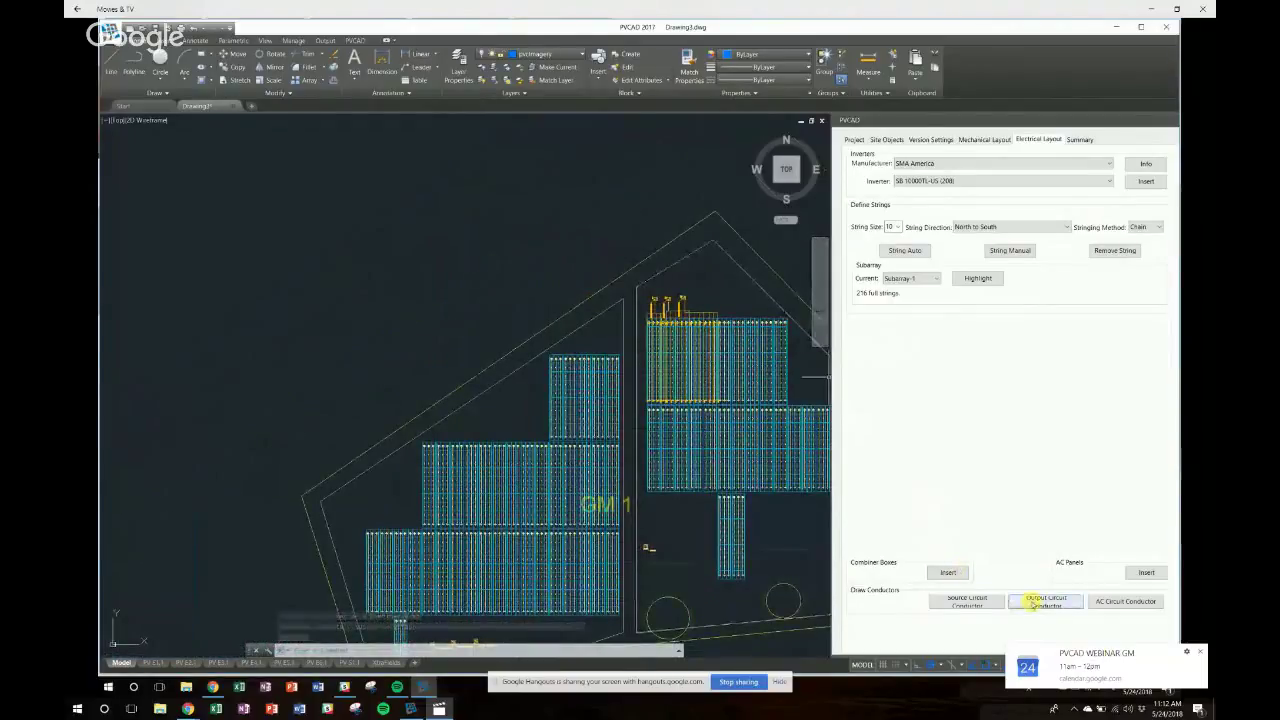
left_click(1108, 602)
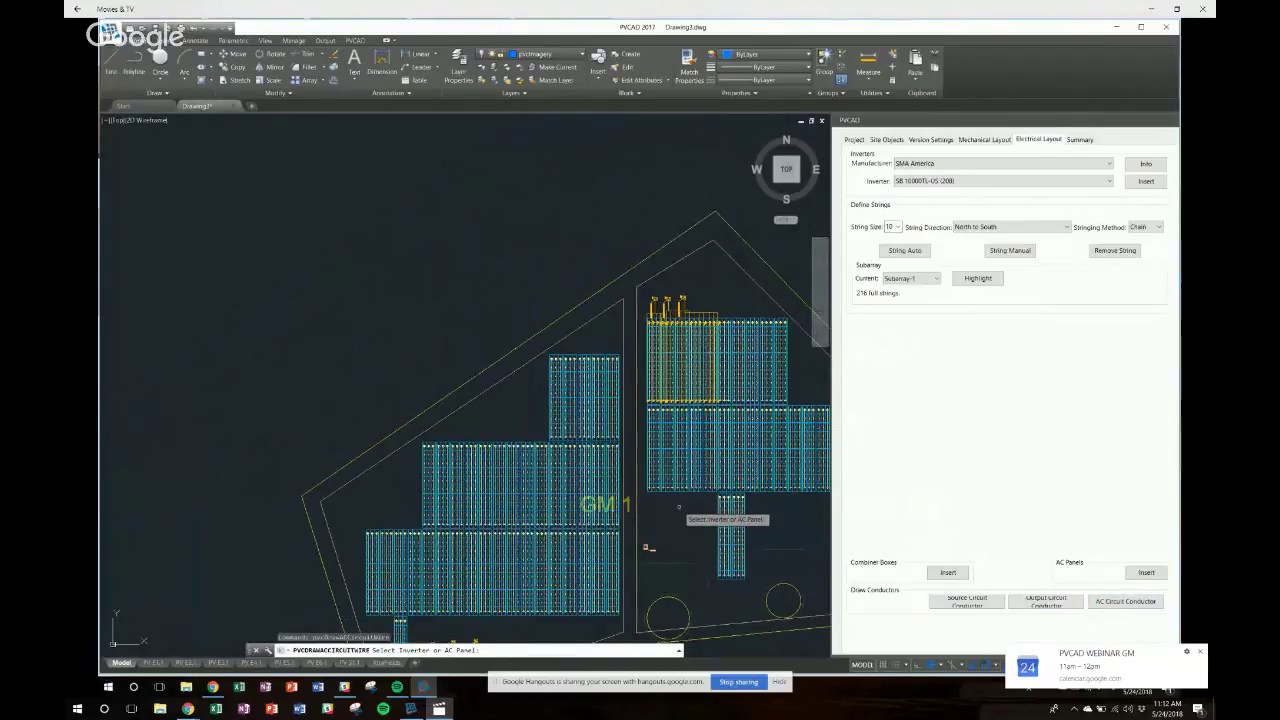
left_click(648, 548)
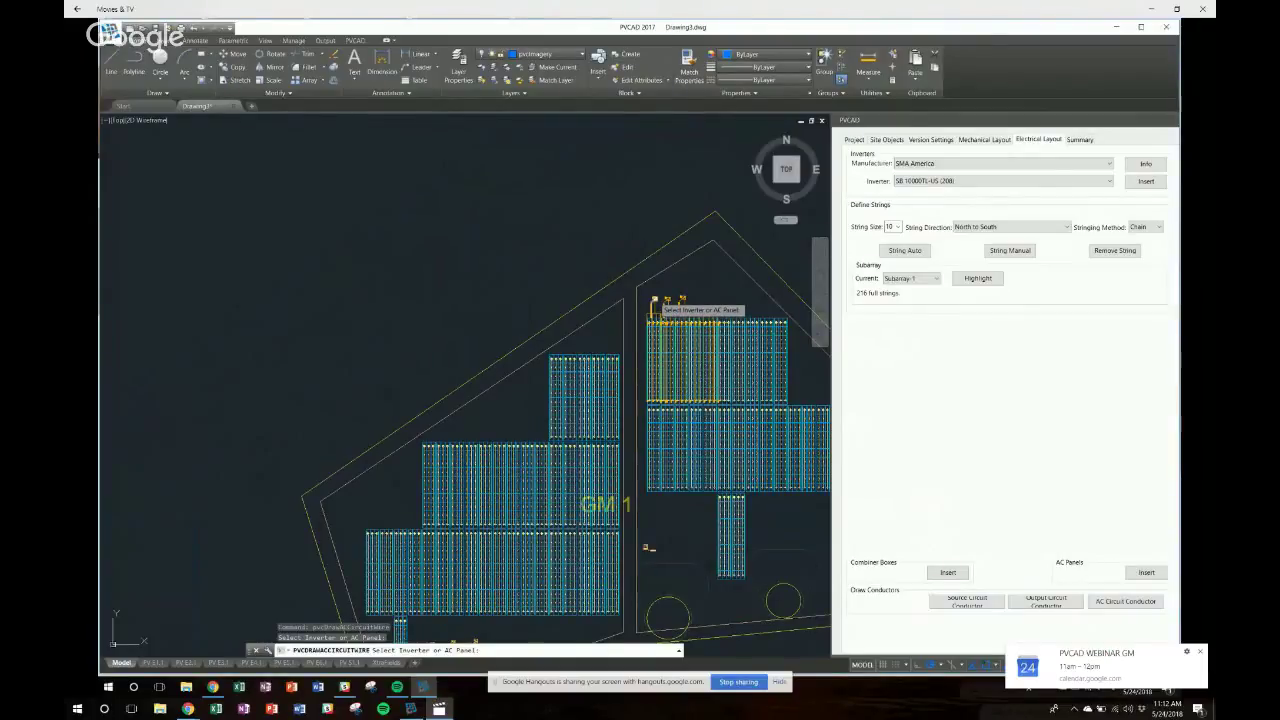
scroll(655, 303, "up", 5)
left_click(652, 301)
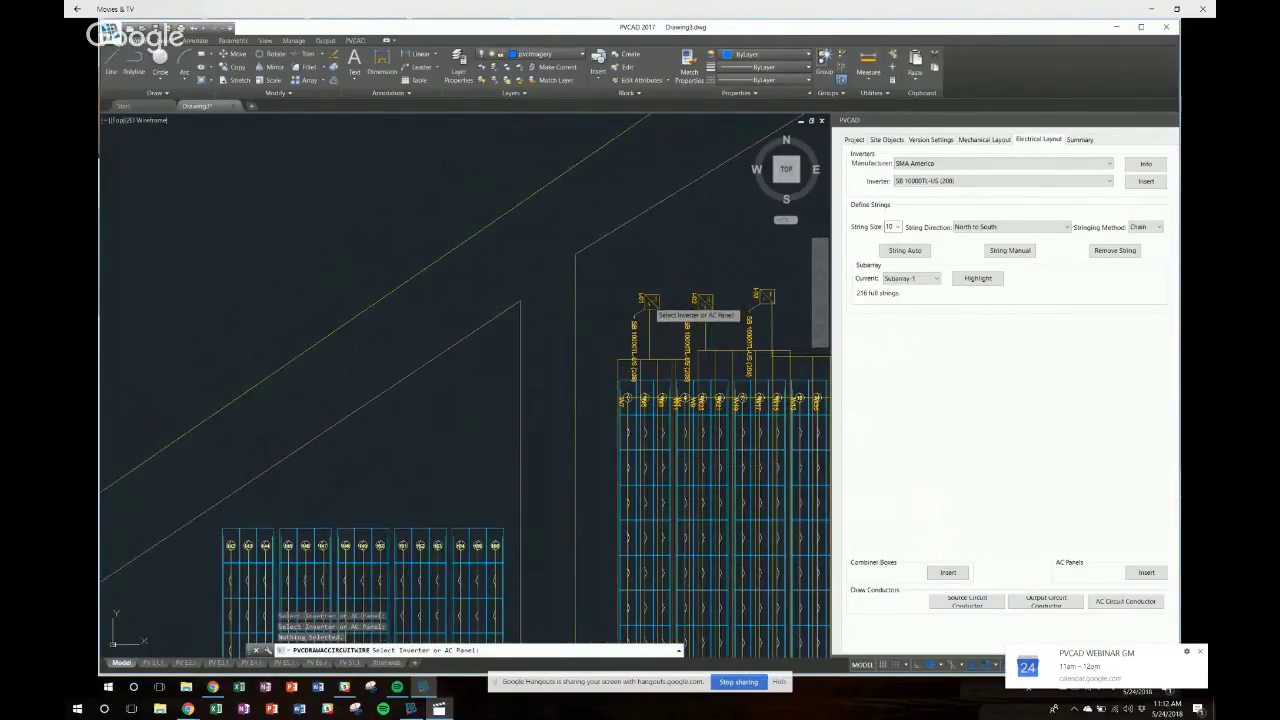
left_click(650, 301)
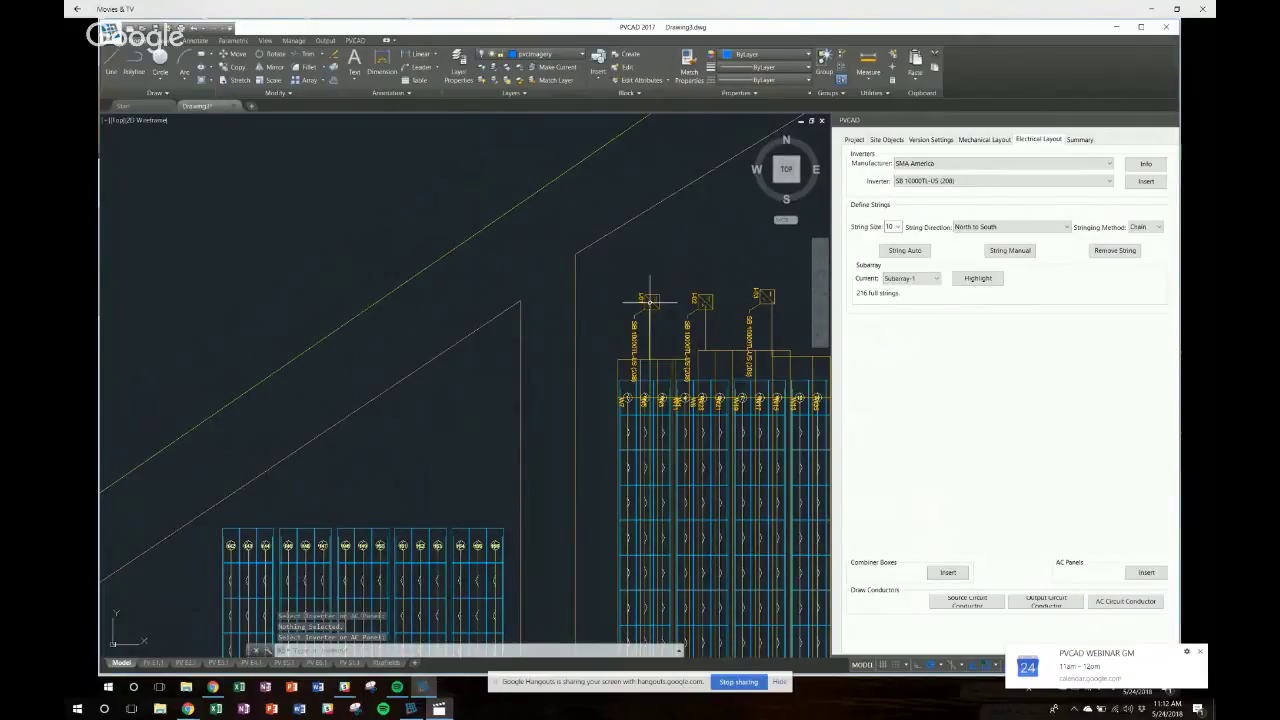
scroll(666, 260, "down", 6)
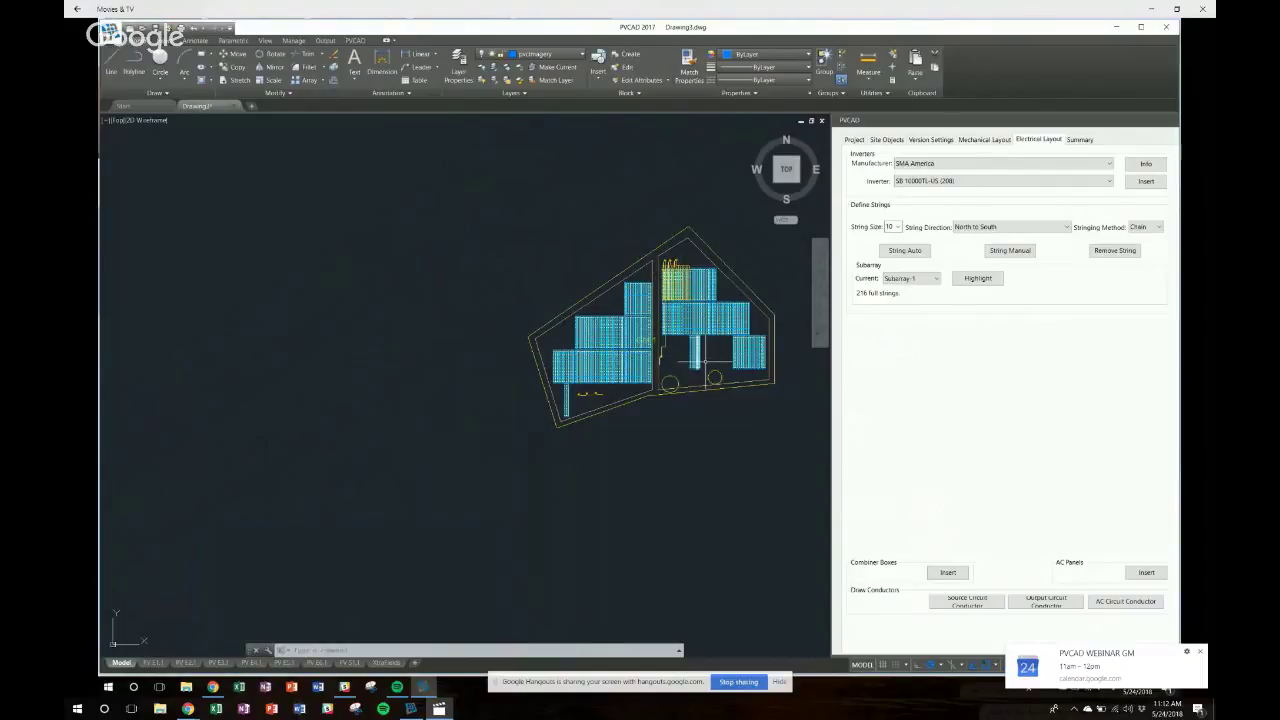
Cancel the AC wiring and pan the site view left and down.
left_click(1126, 601)
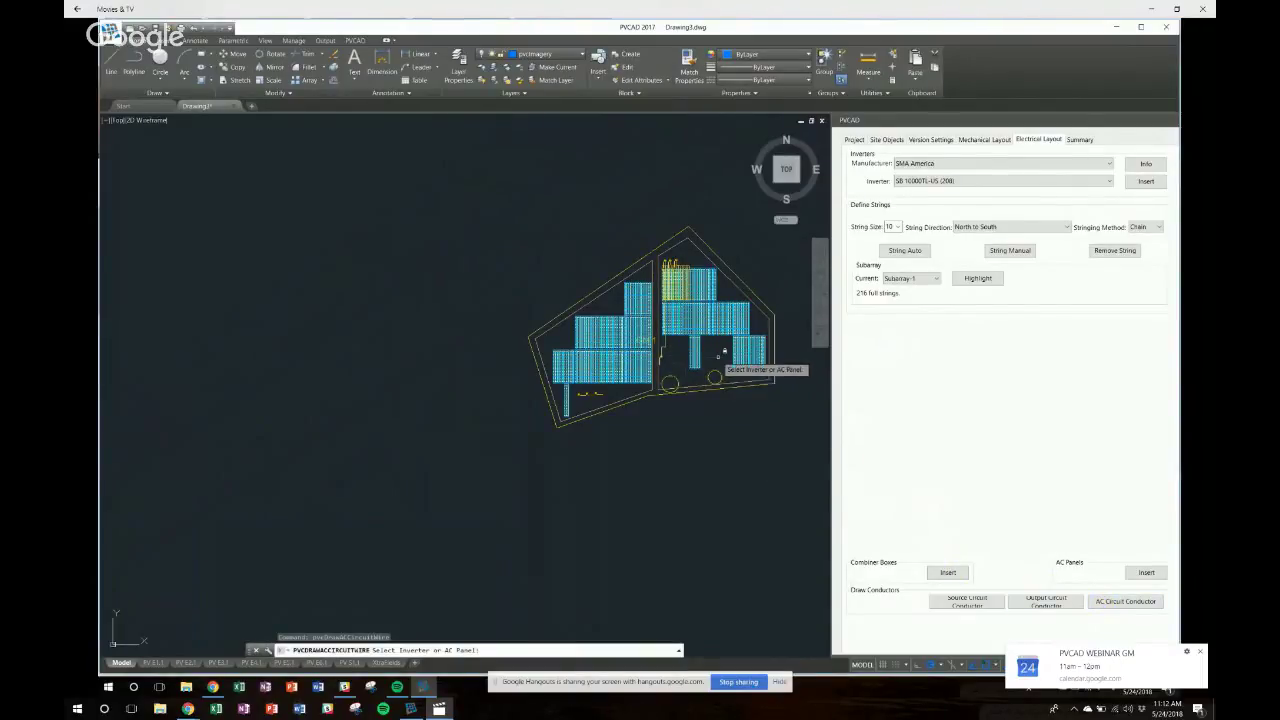
scroll(718, 357, "up", 5)
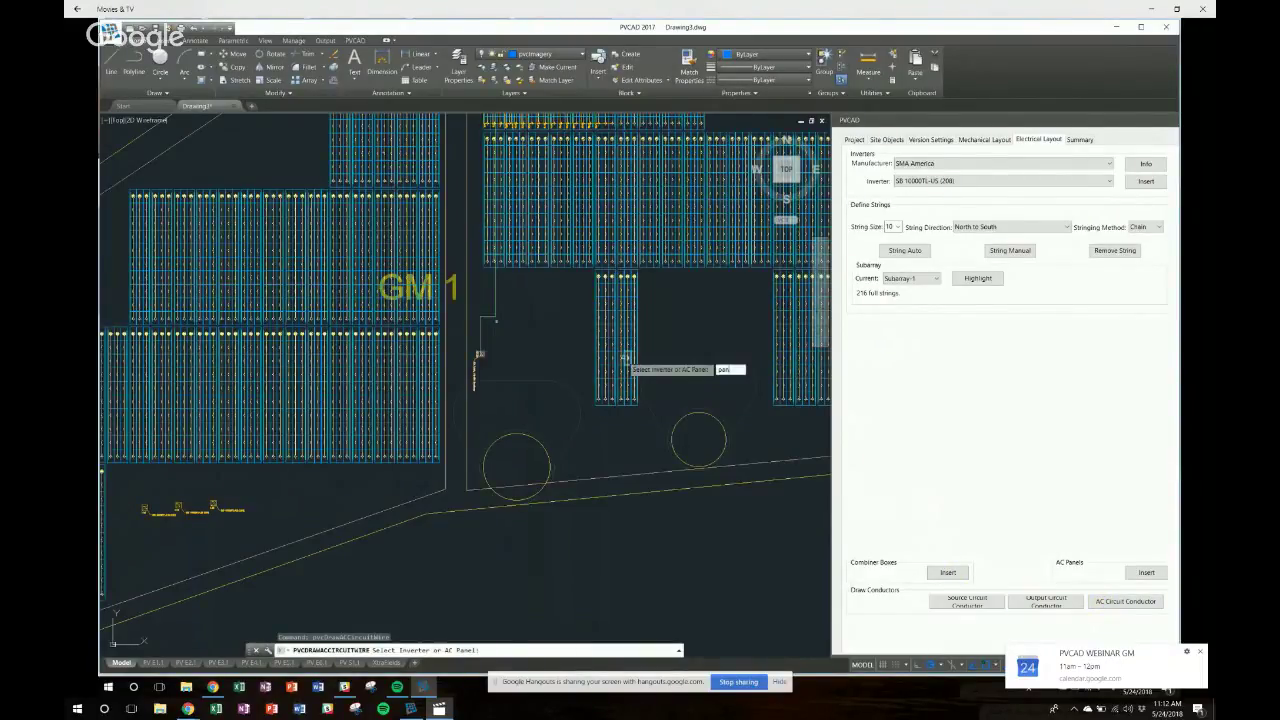
middle_click(605, 340)
key("Escape")
scroll(545, 310, "down", 6)
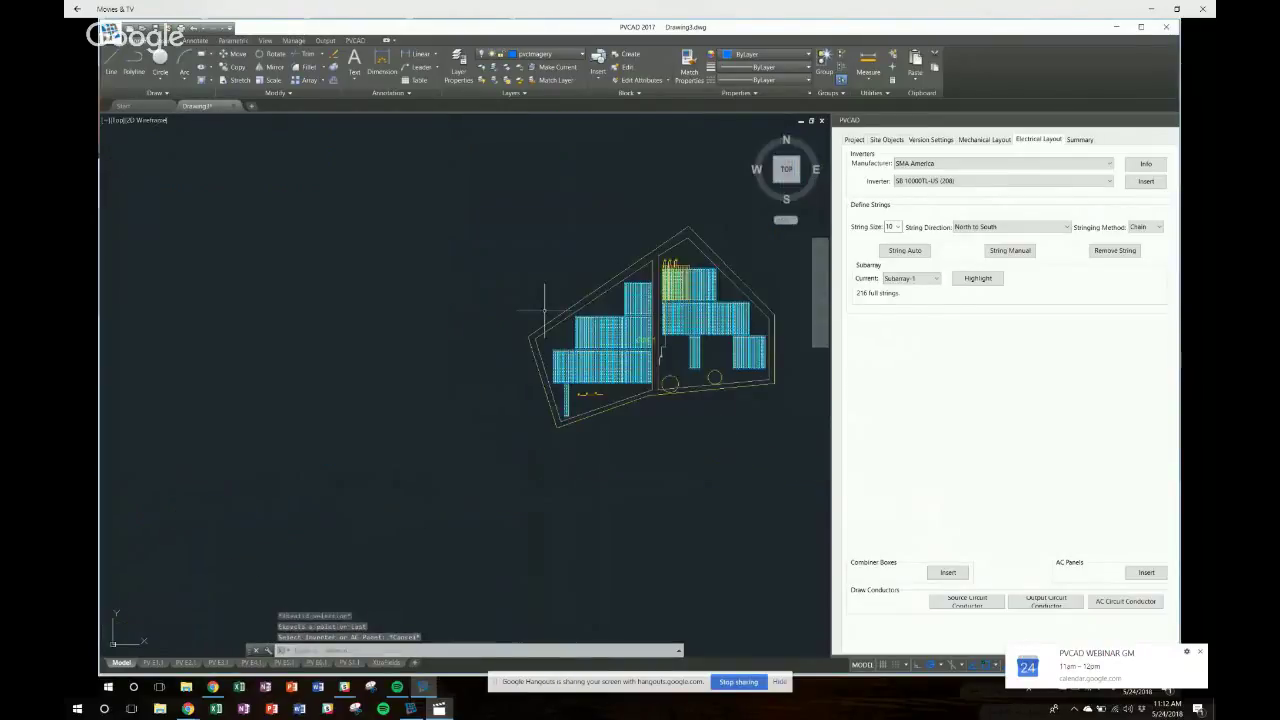
type("pan")
key("Return")
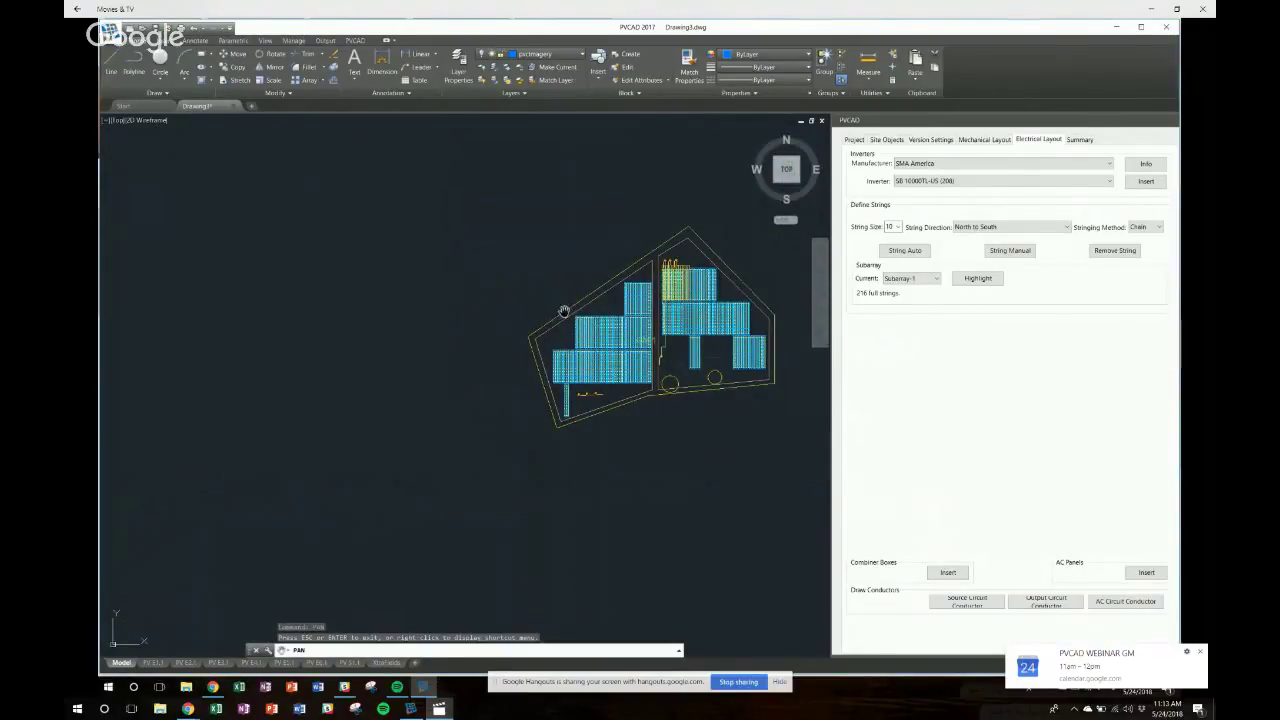
scroll(612, 362, "up", 5)
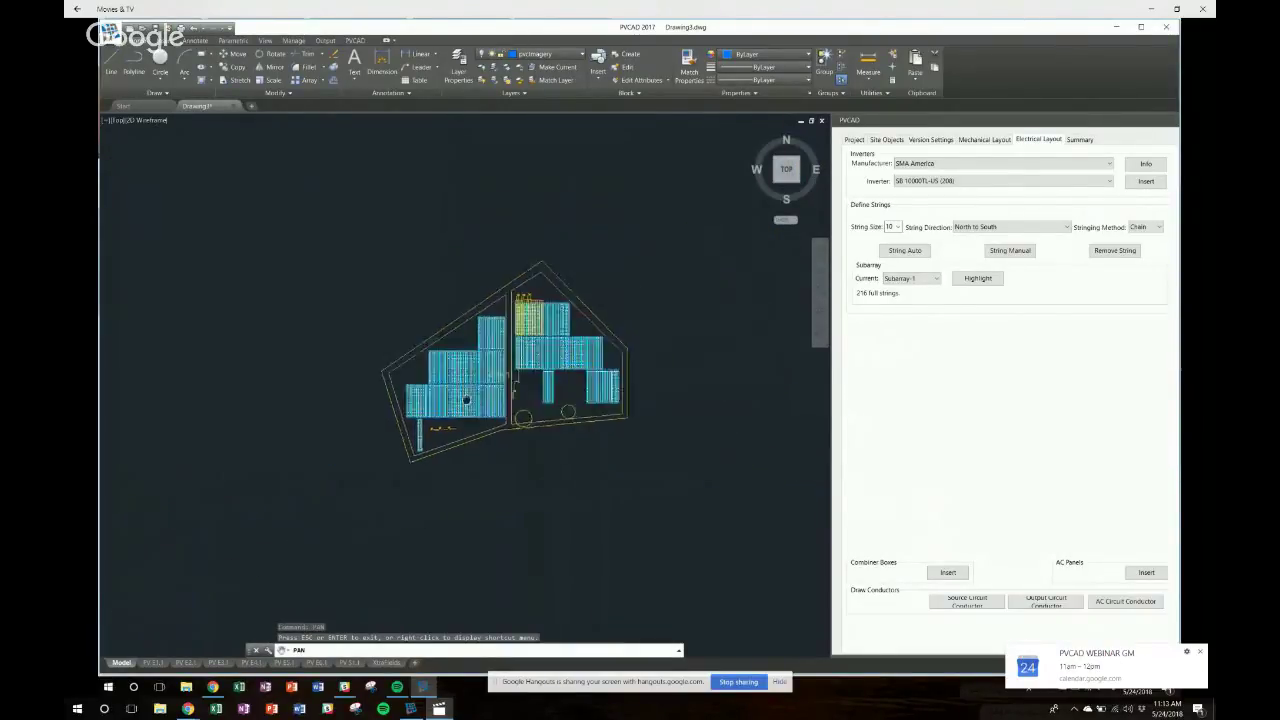
mouse_move(626, 344)
left_mouse_down()
mouse_move(566, 362)
mouse_move(566, 466)
left_mouse_up()
scroll(566, 362, "up", 2)
key("Escape")
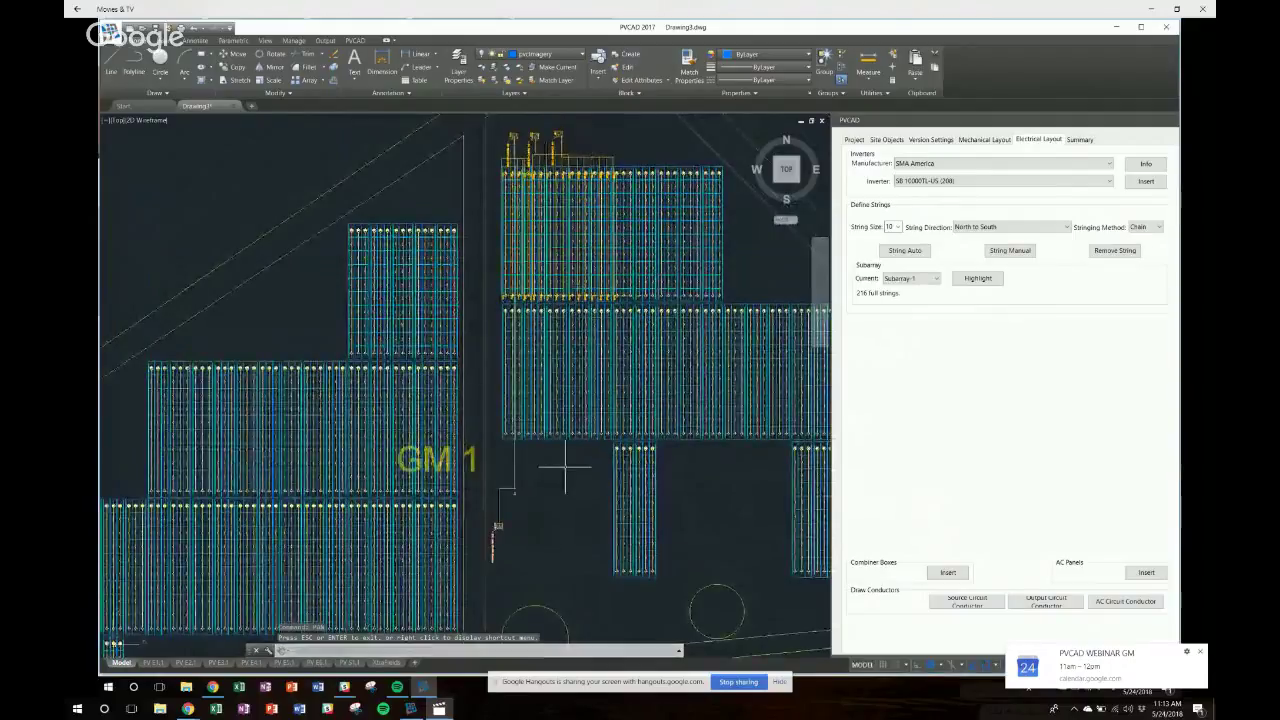
Draw two AC circuit conductors from the lower inverter point to the top inverters.
left_click(1125, 601)
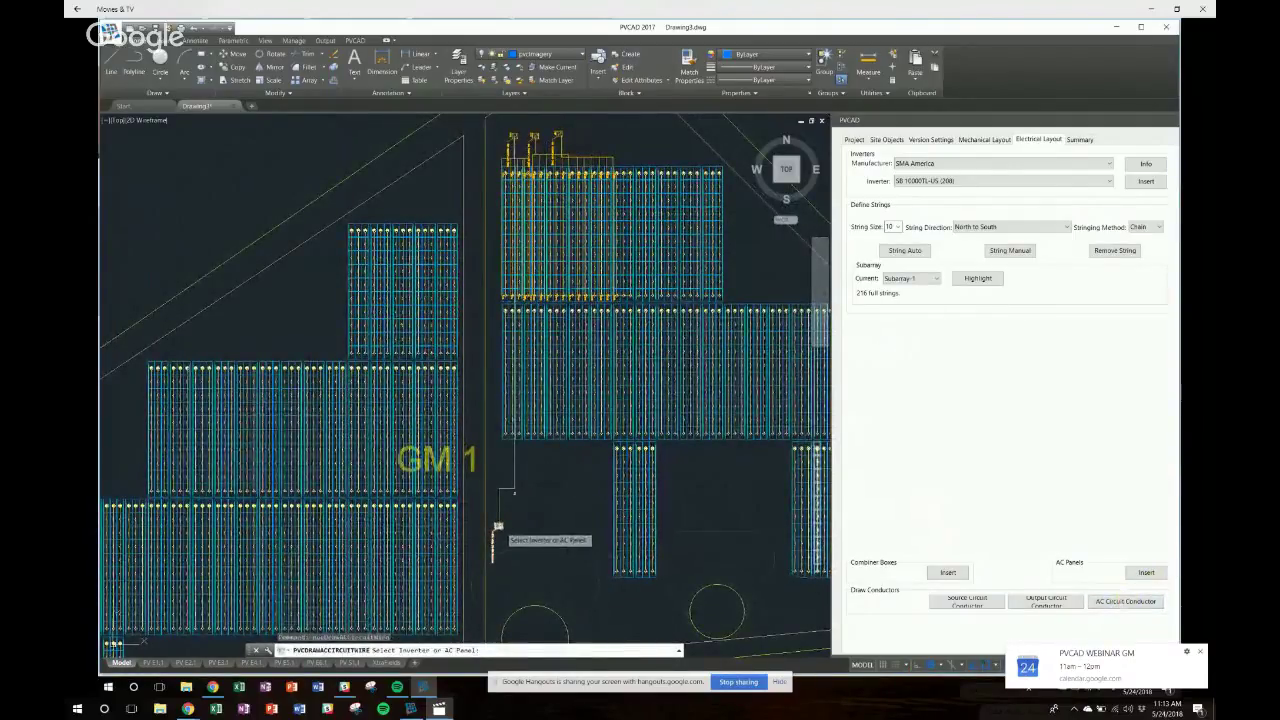
left_click(498, 526)
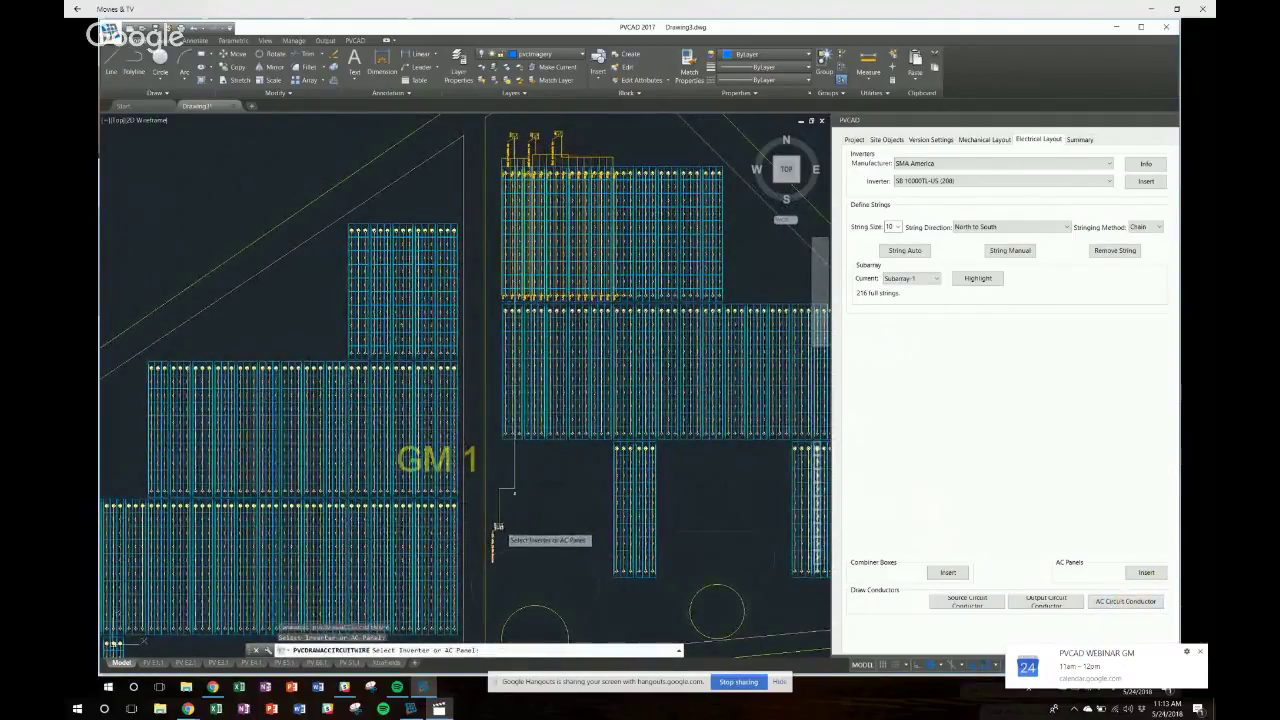
left_click(535, 140)
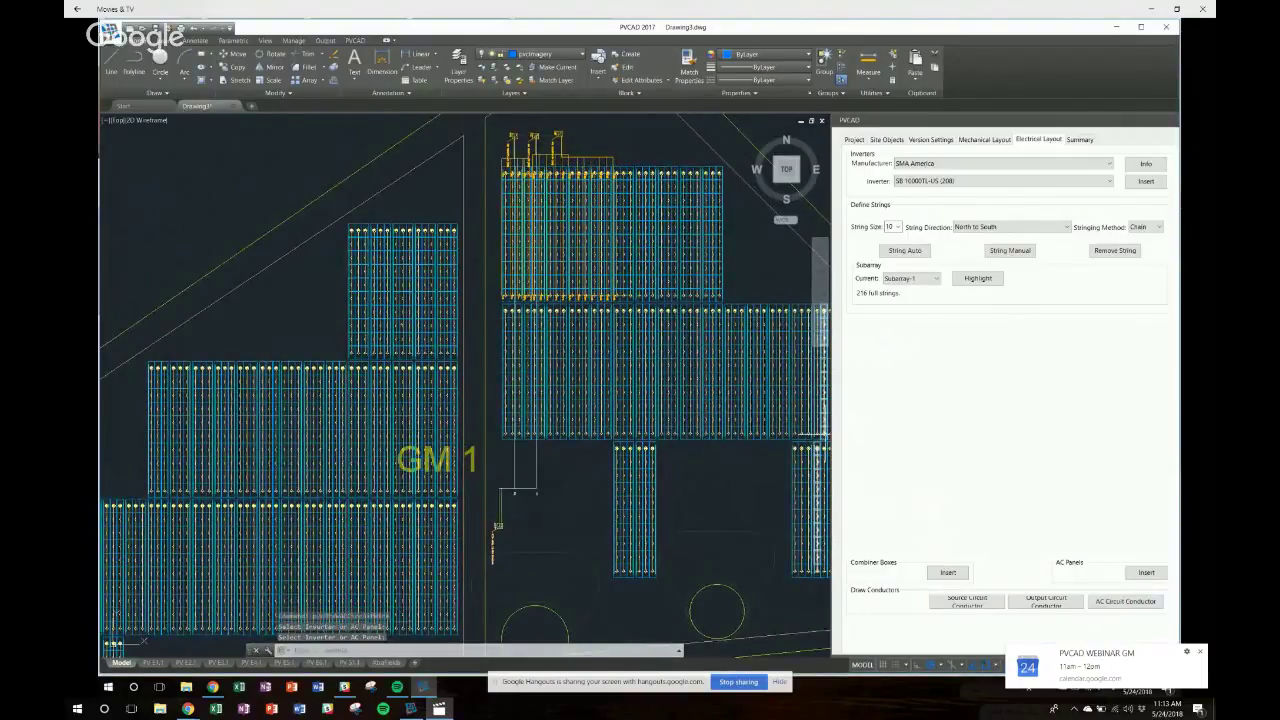
left_click(1108, 602)
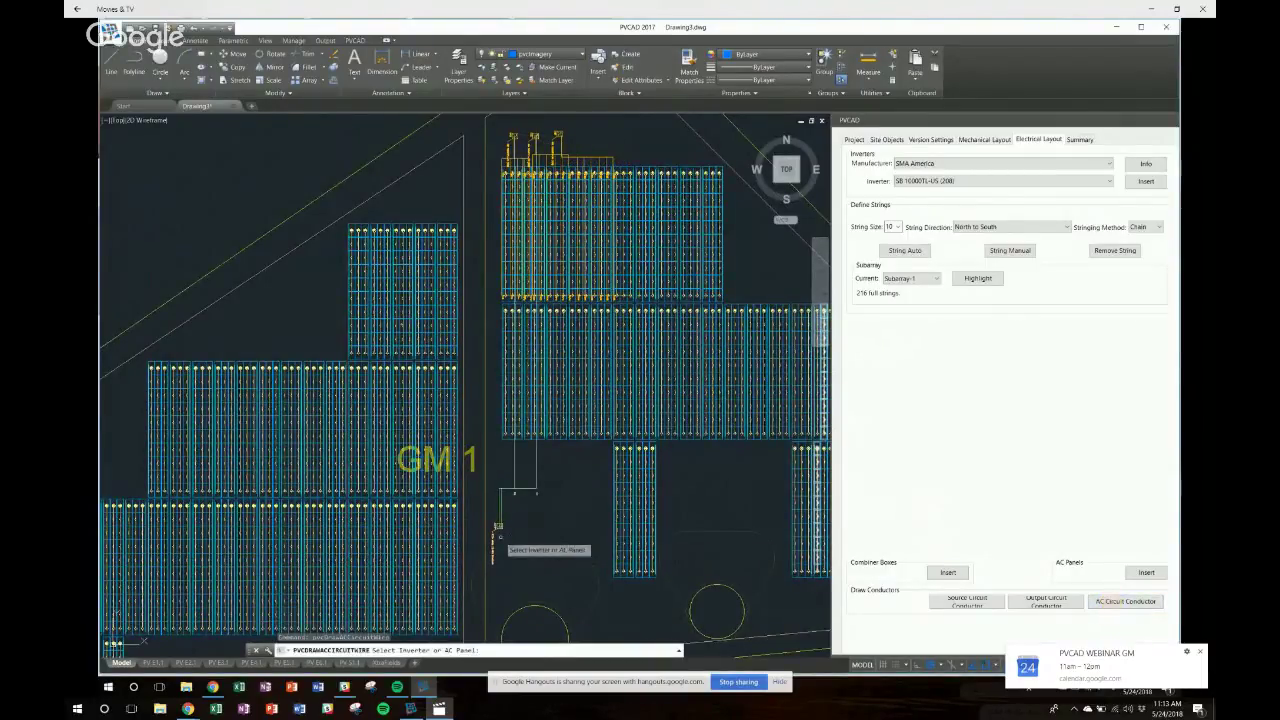
left_click(498, 526)
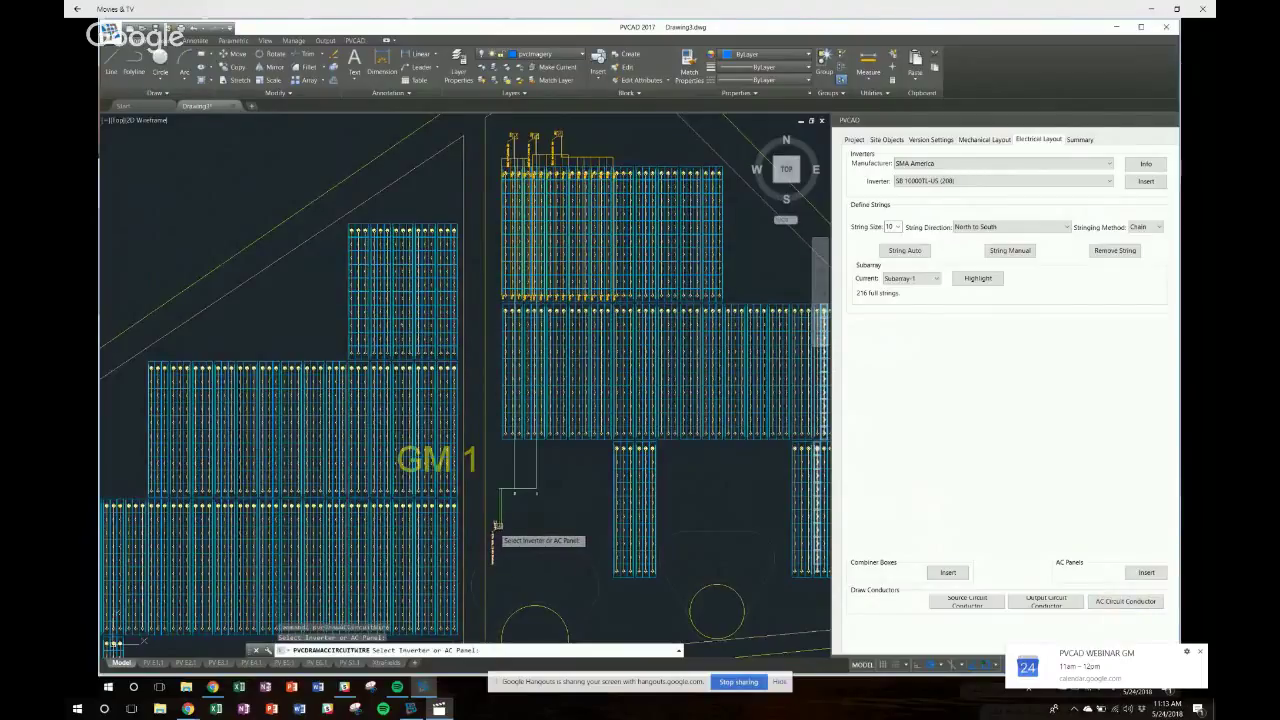
left_click(558, 133)
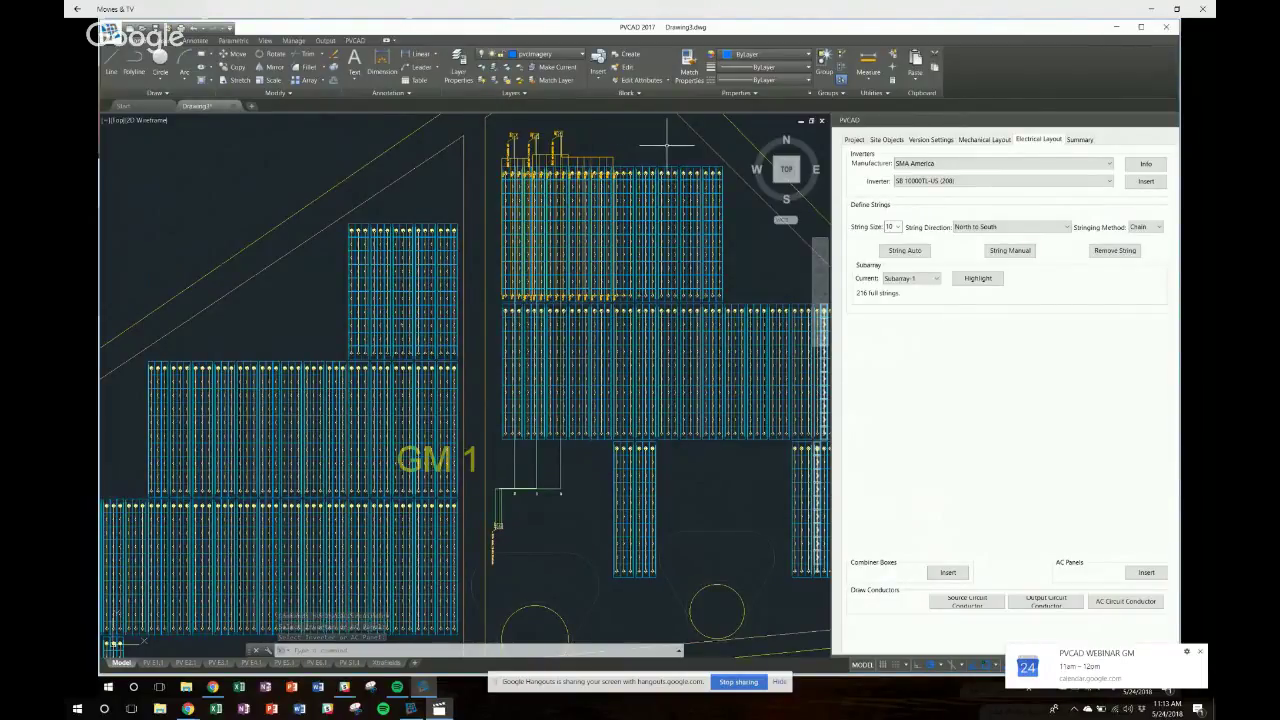
left_click(383, 60)
left_click(355, 40)
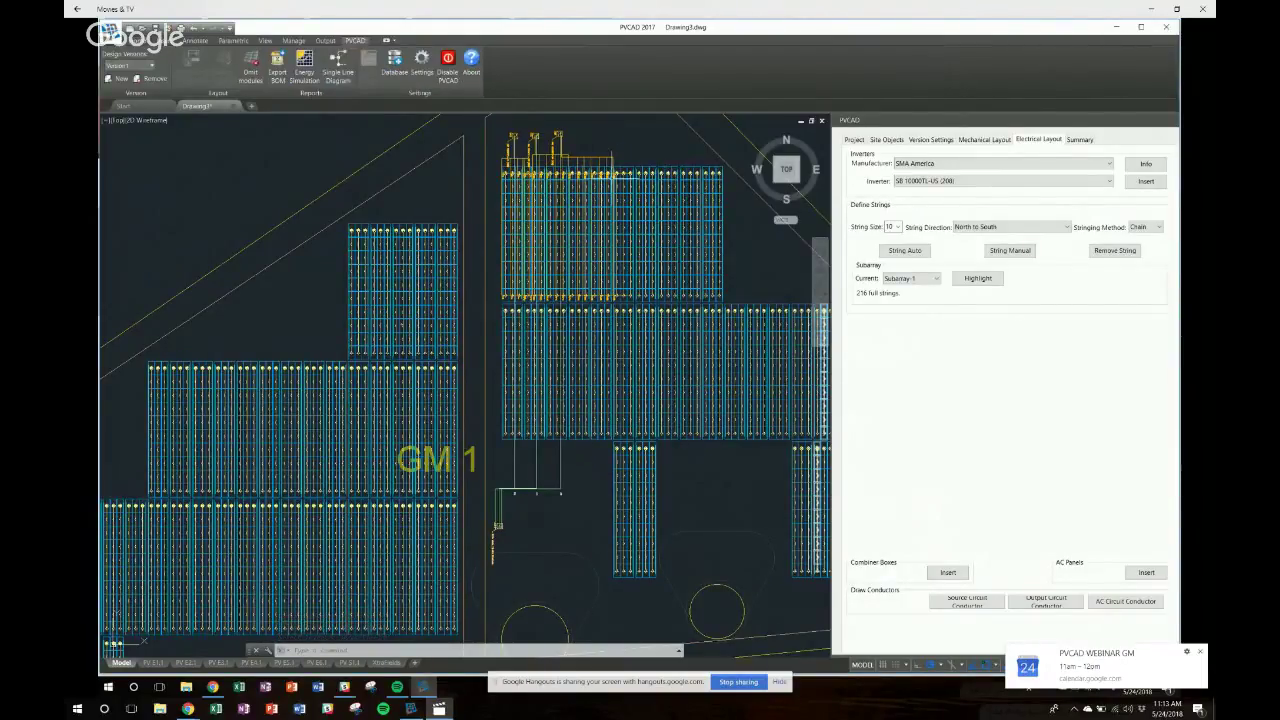
Check the Summary totals (712.8 kWp, 216 strings) and request the single line diagram.
left_click(1079, 139)
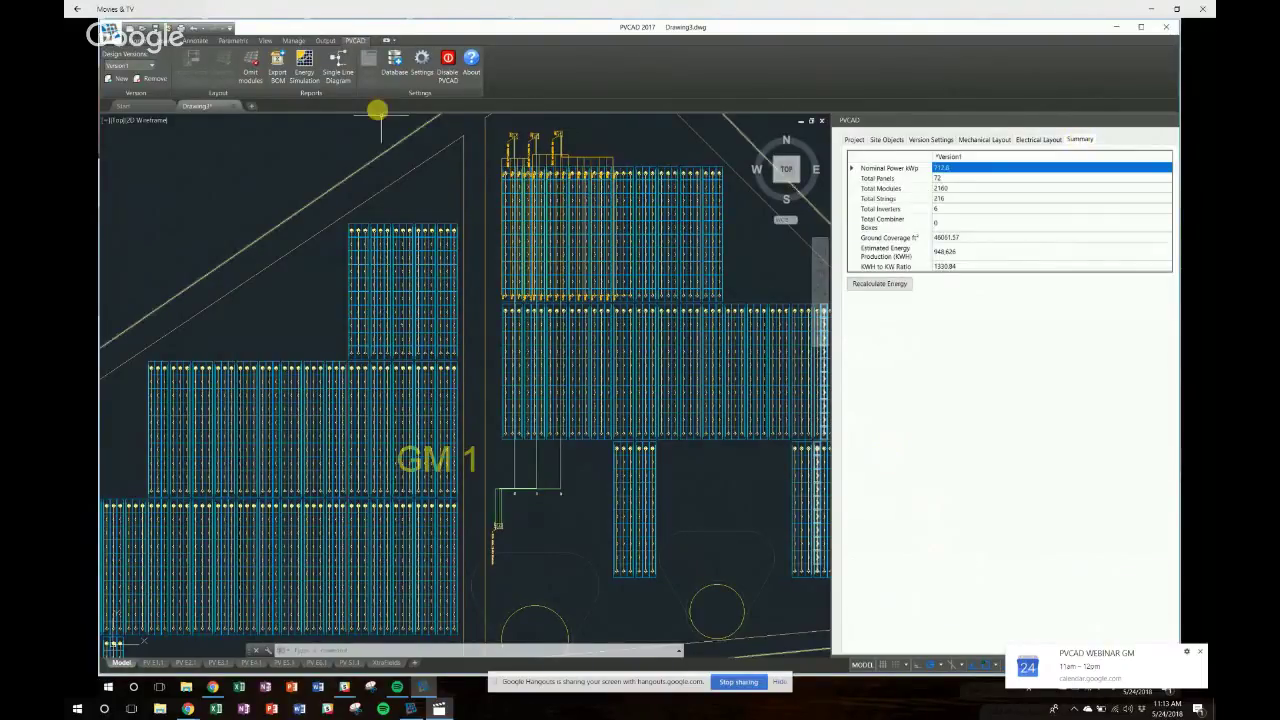
left_click(333, 64)
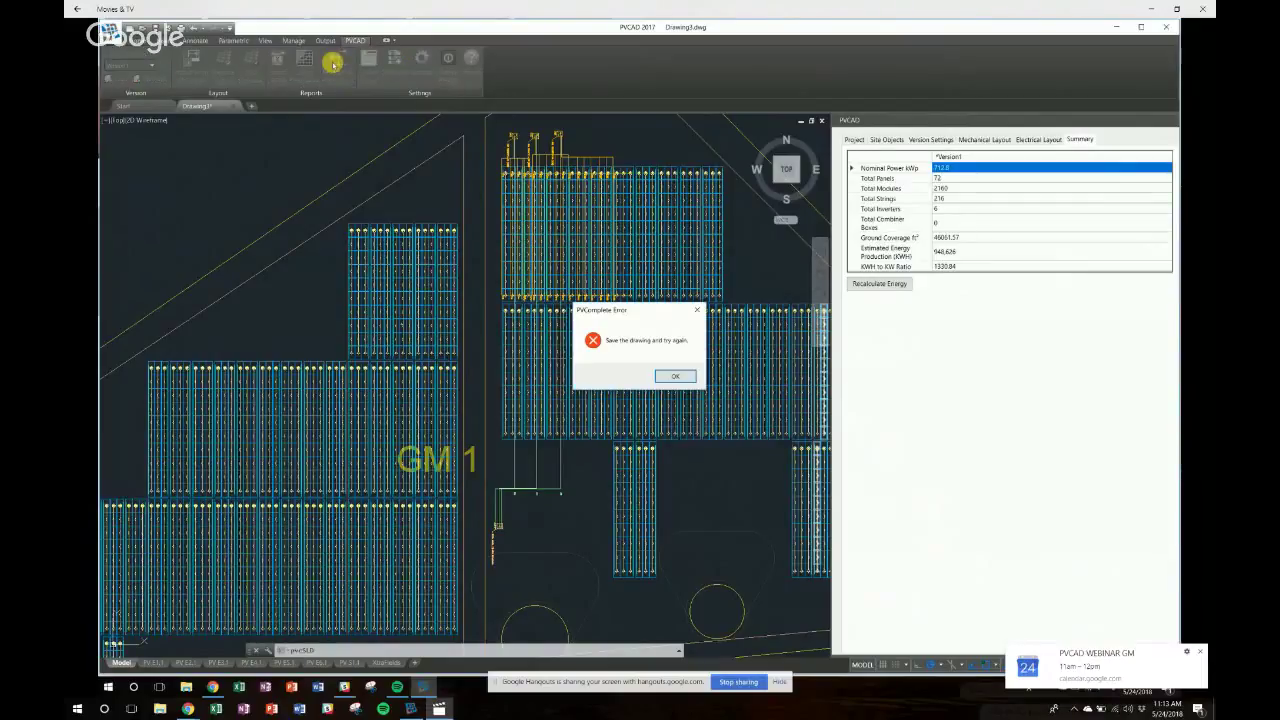
Dismiss the save-first error, save the drawing and regenerate the single line diagram below the site.
left_click(657, 373)
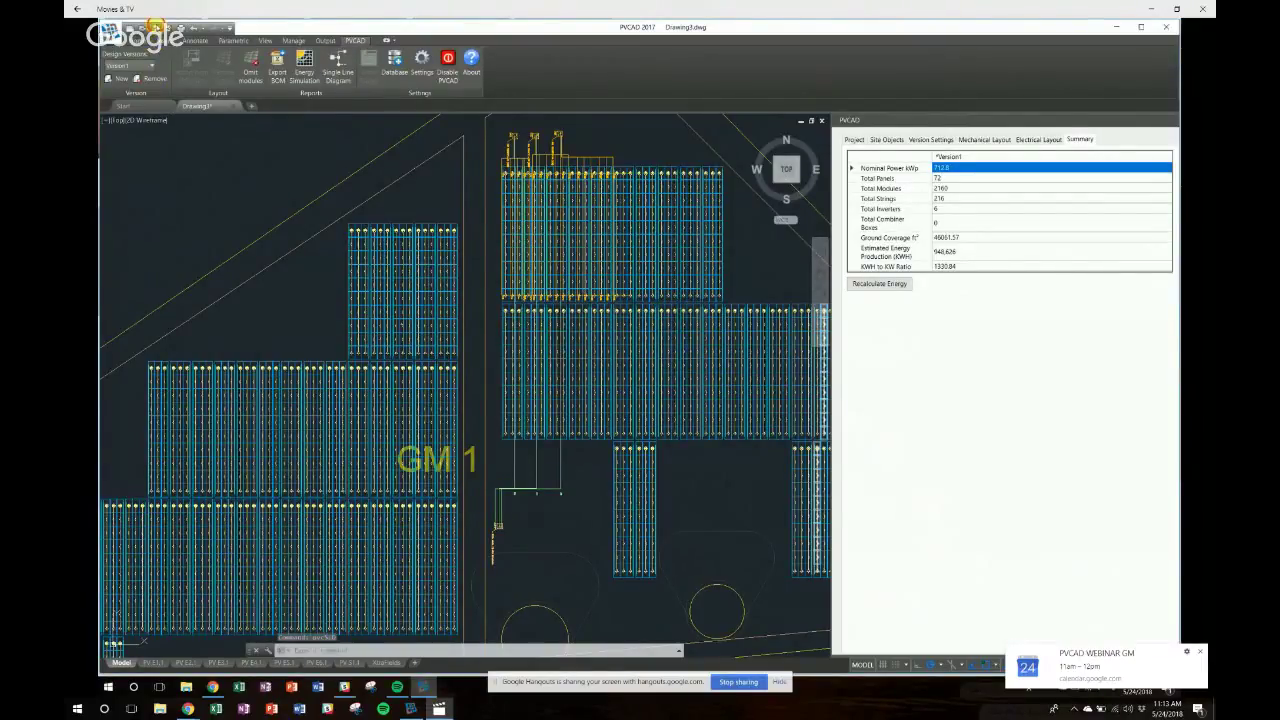
left_click(156, 28)
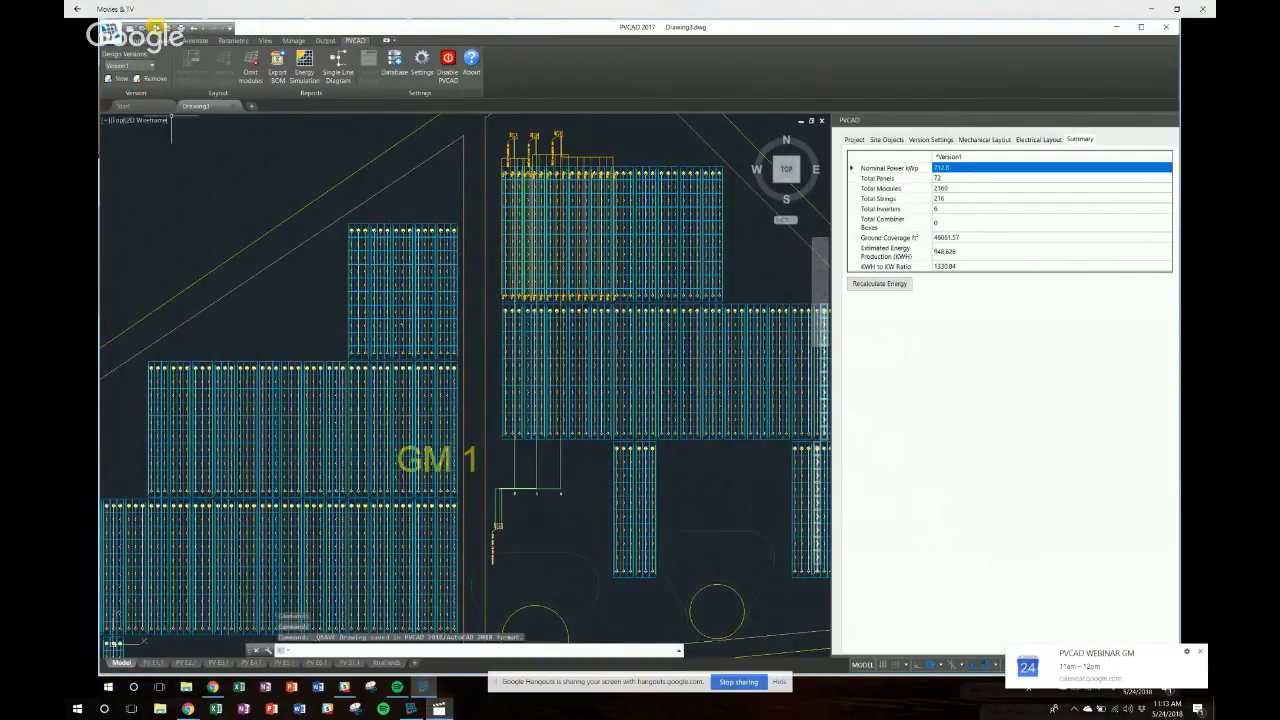
left_click(336, 70)
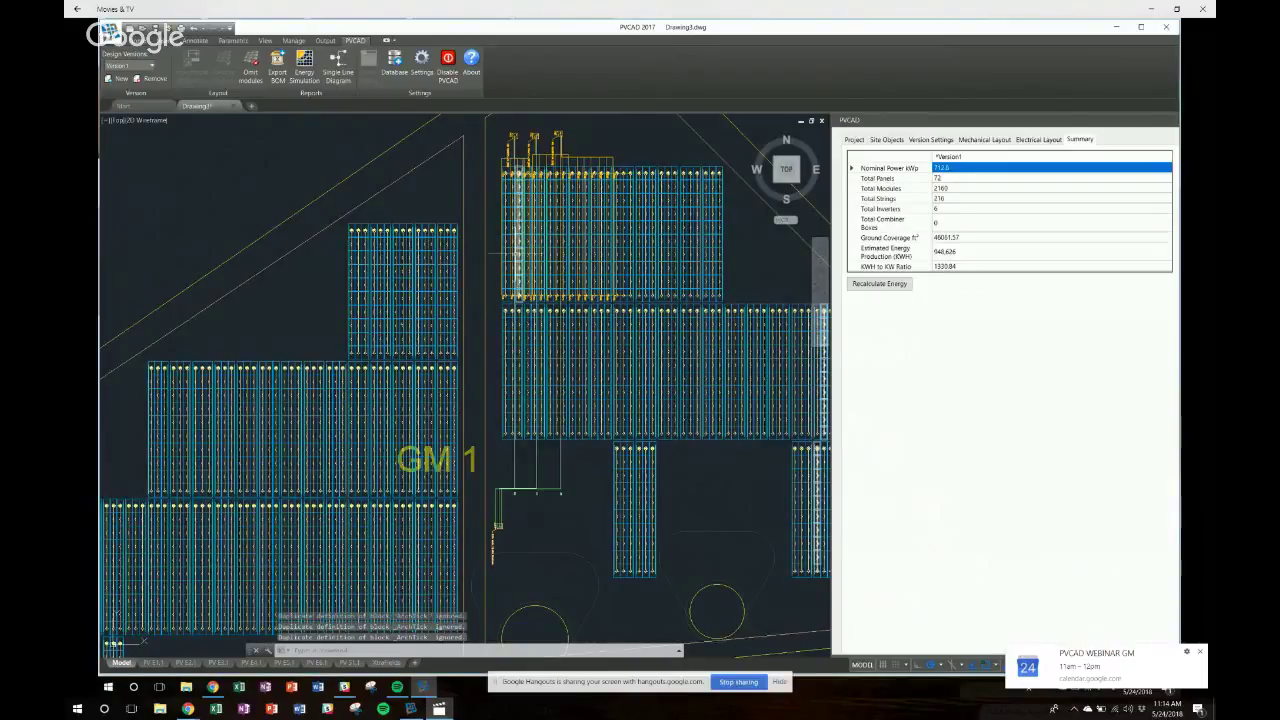
scroll(523, 445, "down", 6)
Pan and zoom across the single line diagram to frame the inverter rows, AC bus and meter.
left_click(524, 453)
type("p")
key("Return")
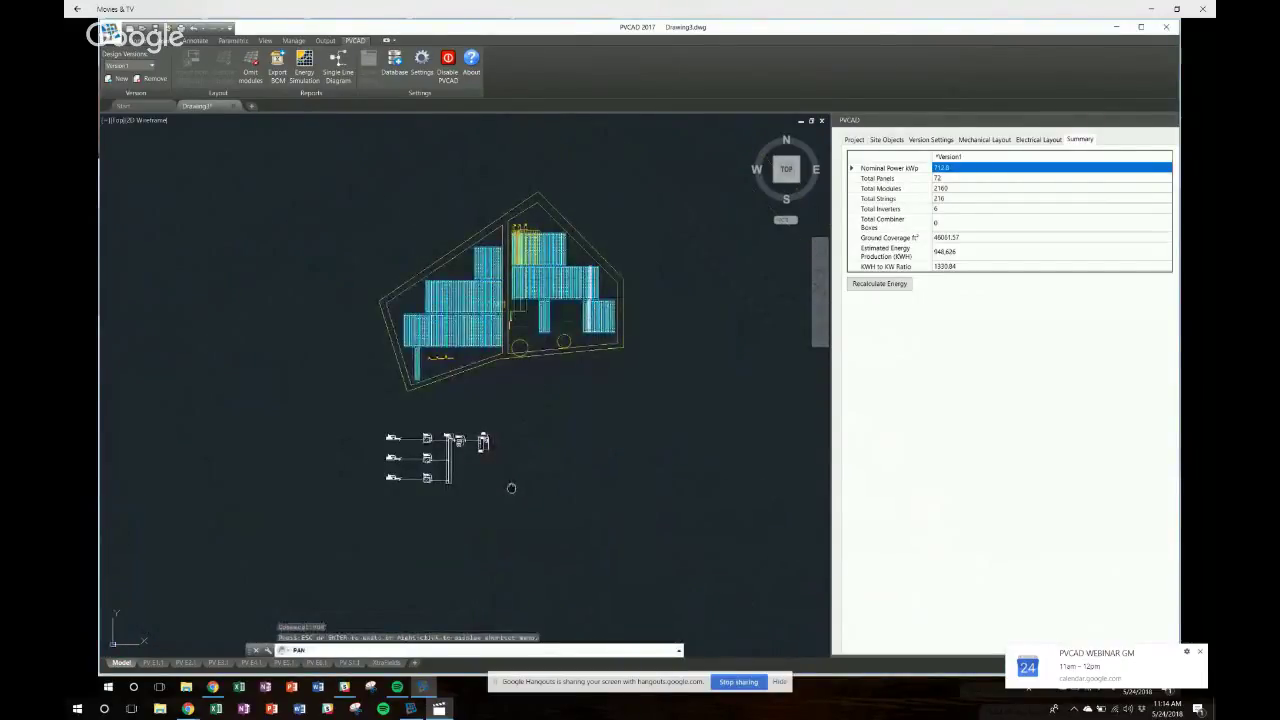
left_click_drag(511, 488, 620, 408)
mouse_move(454, 343)
left_mouse_down()
mouse_move(554, 375)
mouse_move(652, 453)
mouse_move(762, 468)
left_mouse_up()
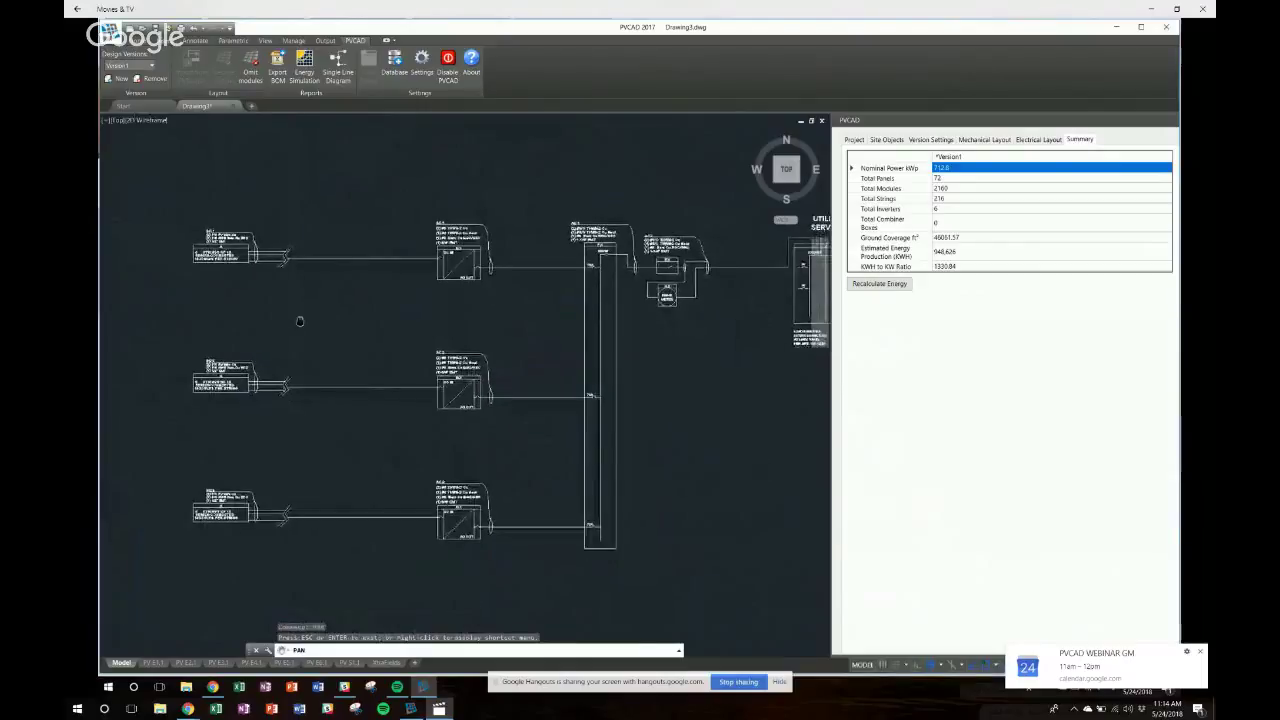
scroll(300, 320, "up", 3)
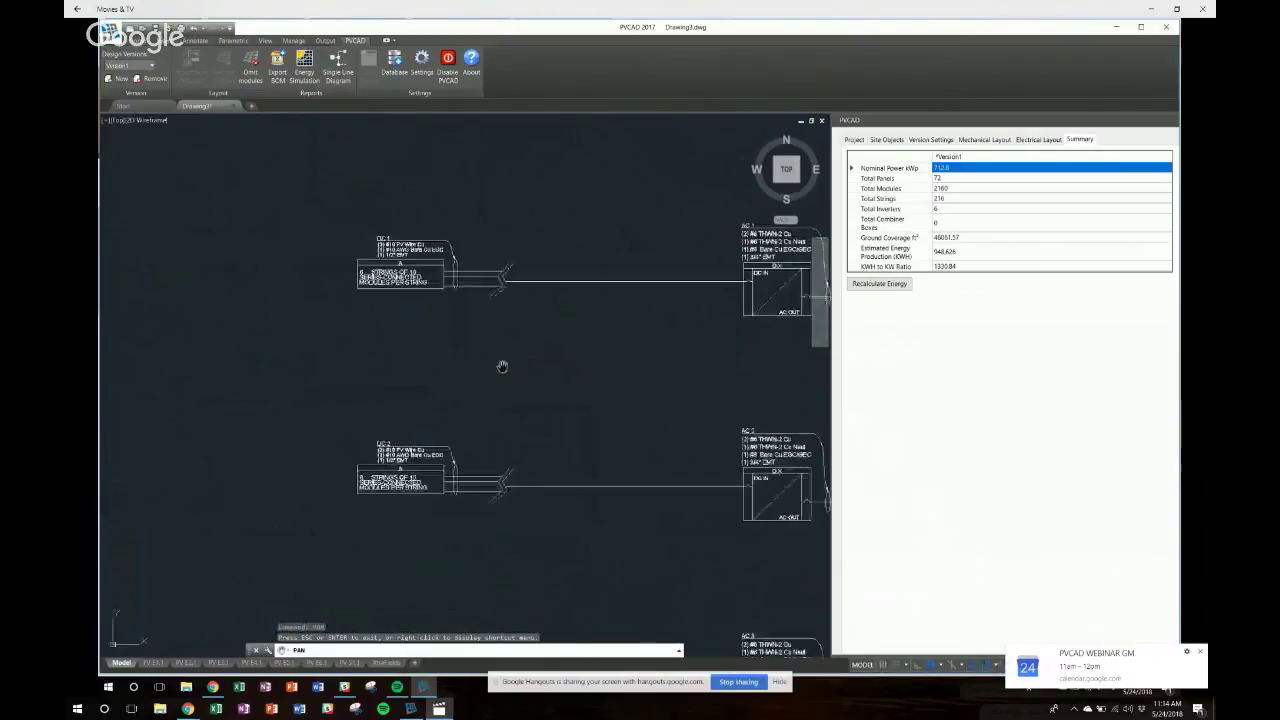
left_click_drag(497, 354, 501, 360)
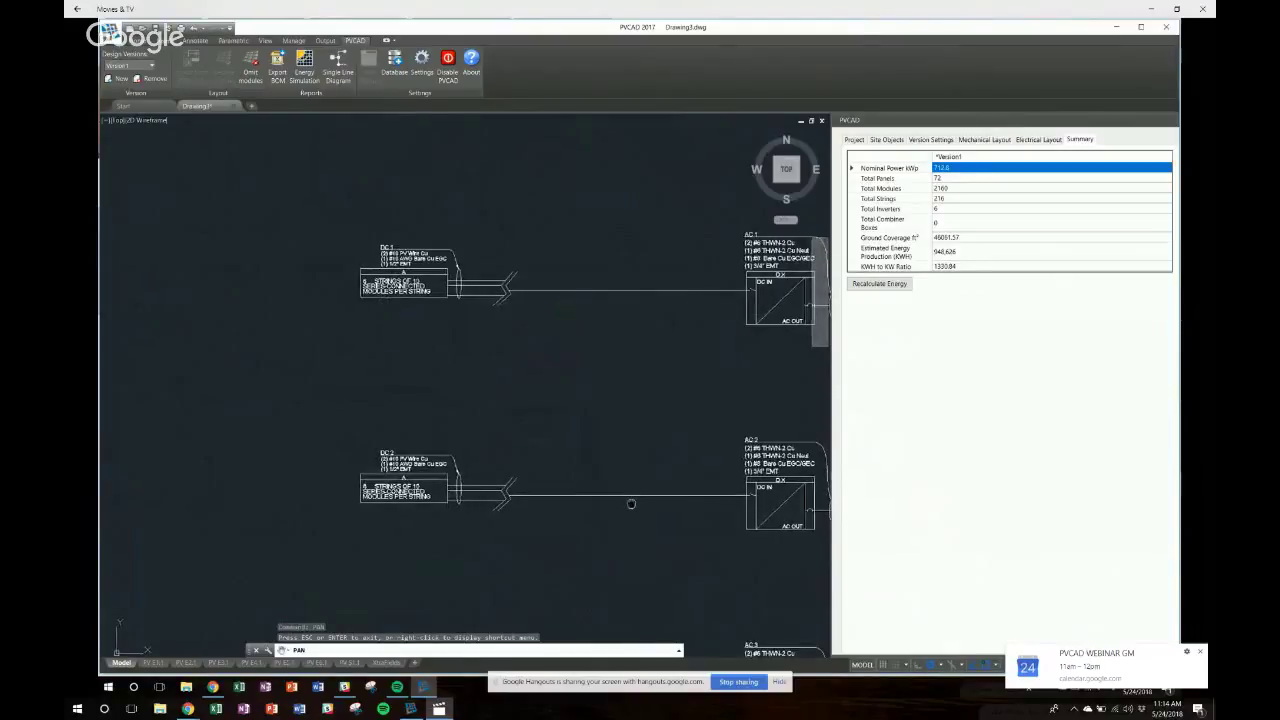
mouse_move(631, 503)
left_mouse_down()
mouse_move(476, 453)
mouse_move(345, 375)
left_mouse_up()
right_click(371, 386)
left_click_drag(523, 429, 287, 423)
right_click(282, 478)
left_click(608, 403)
mouse_move(608, 403)
left_mouse_down()
mouse_move(431, 423)
mouse_move(652, 301)
left_mouse_up()
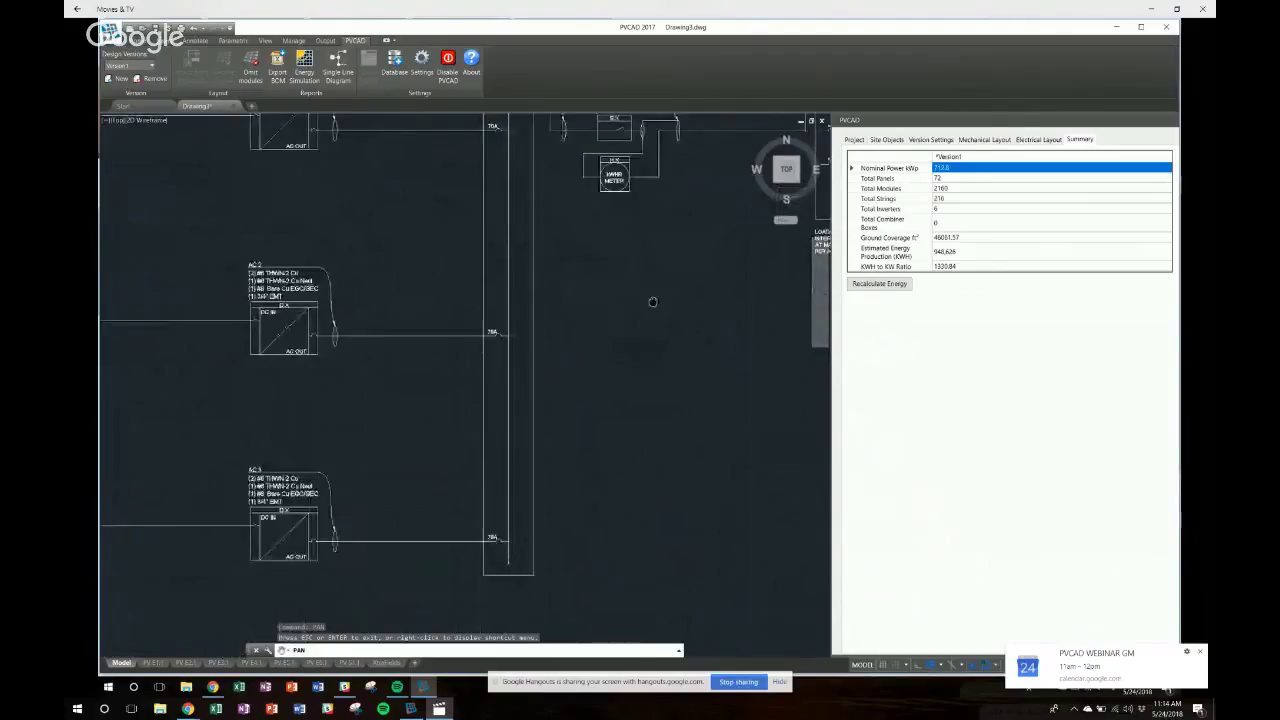
scroll(652, 301, "down", 4)
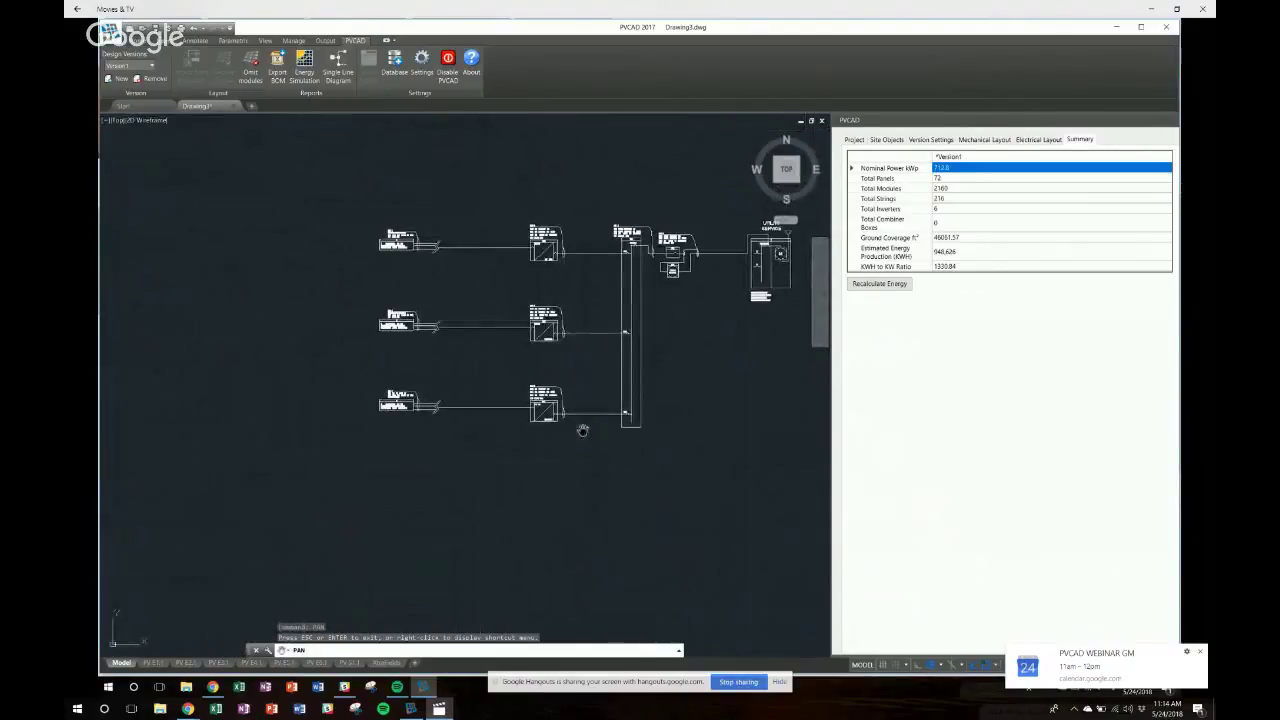
key("Escape")
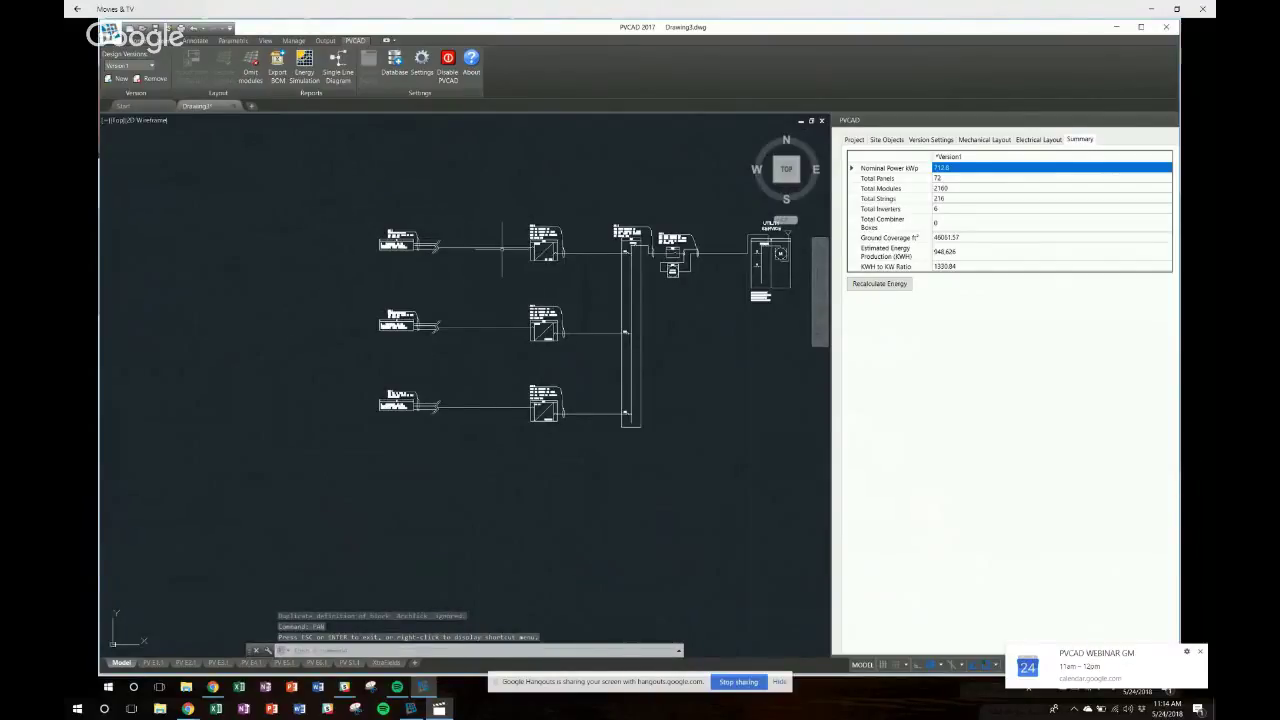
scroll(503, 249, "up", 2)
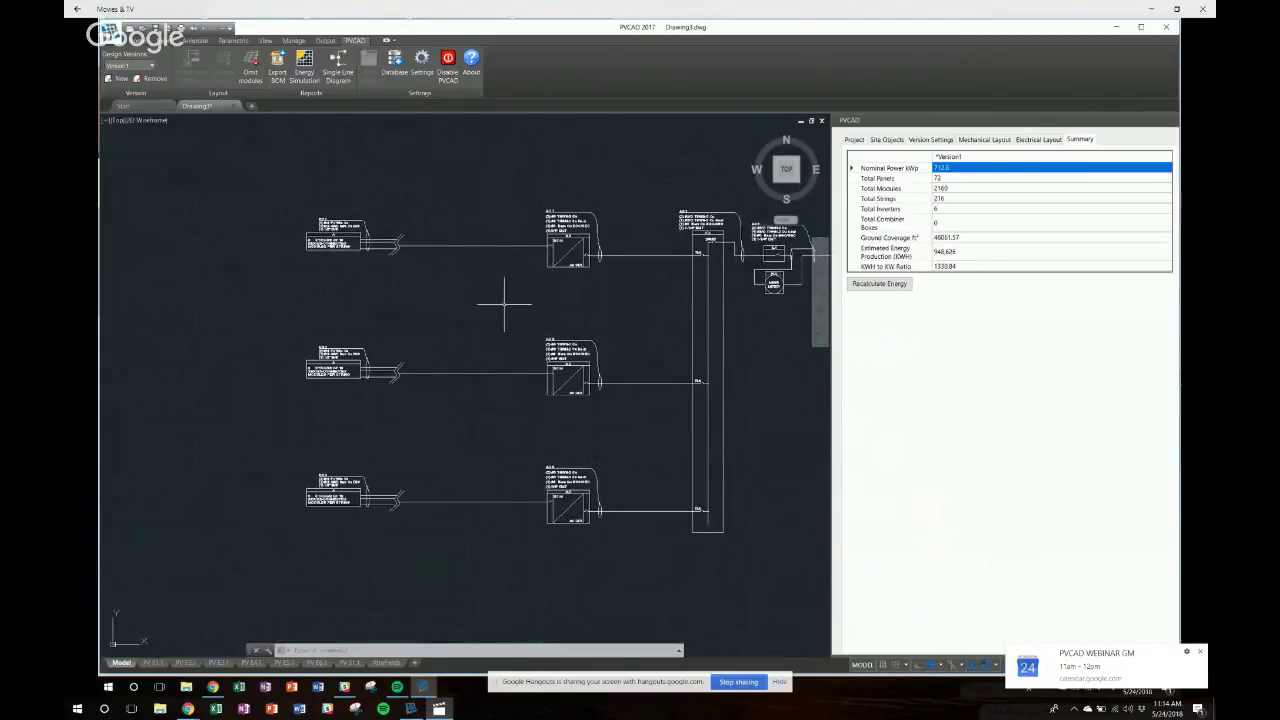
left_click_drag(471, 270, 716, 190)
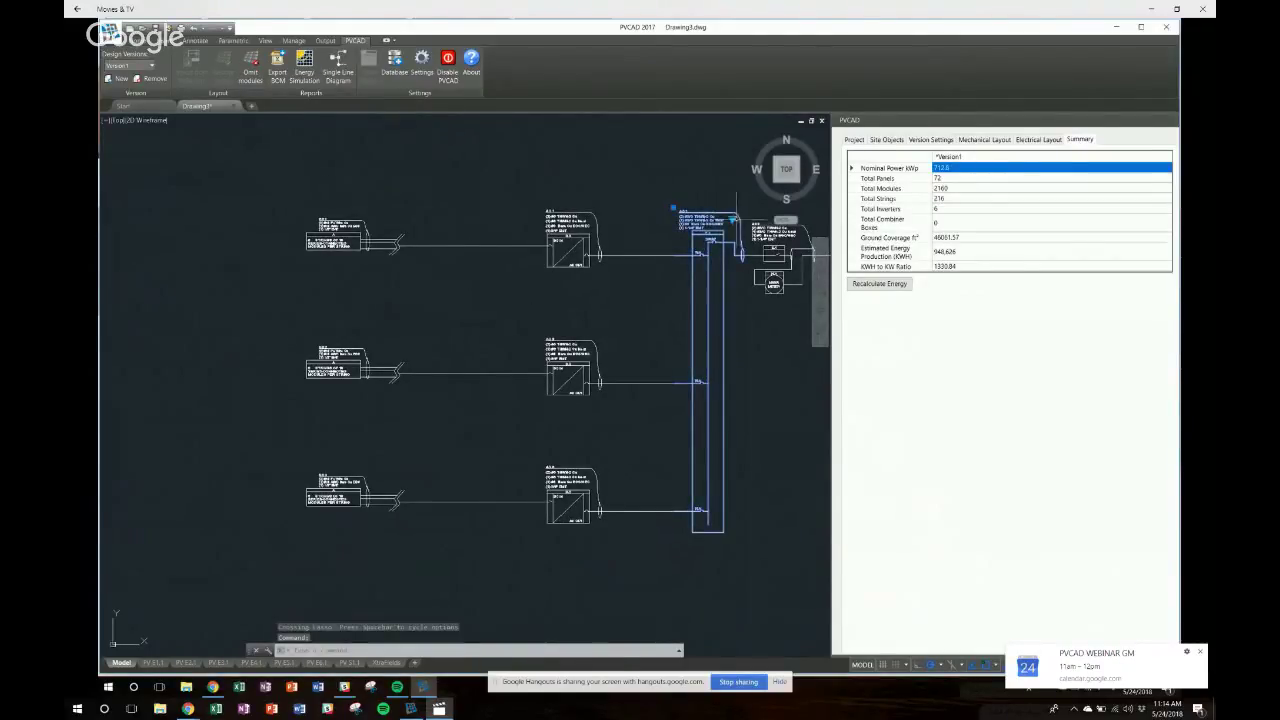
Change the AC bus block to the 6-inverter AC panel size.
left_click(732, 212)
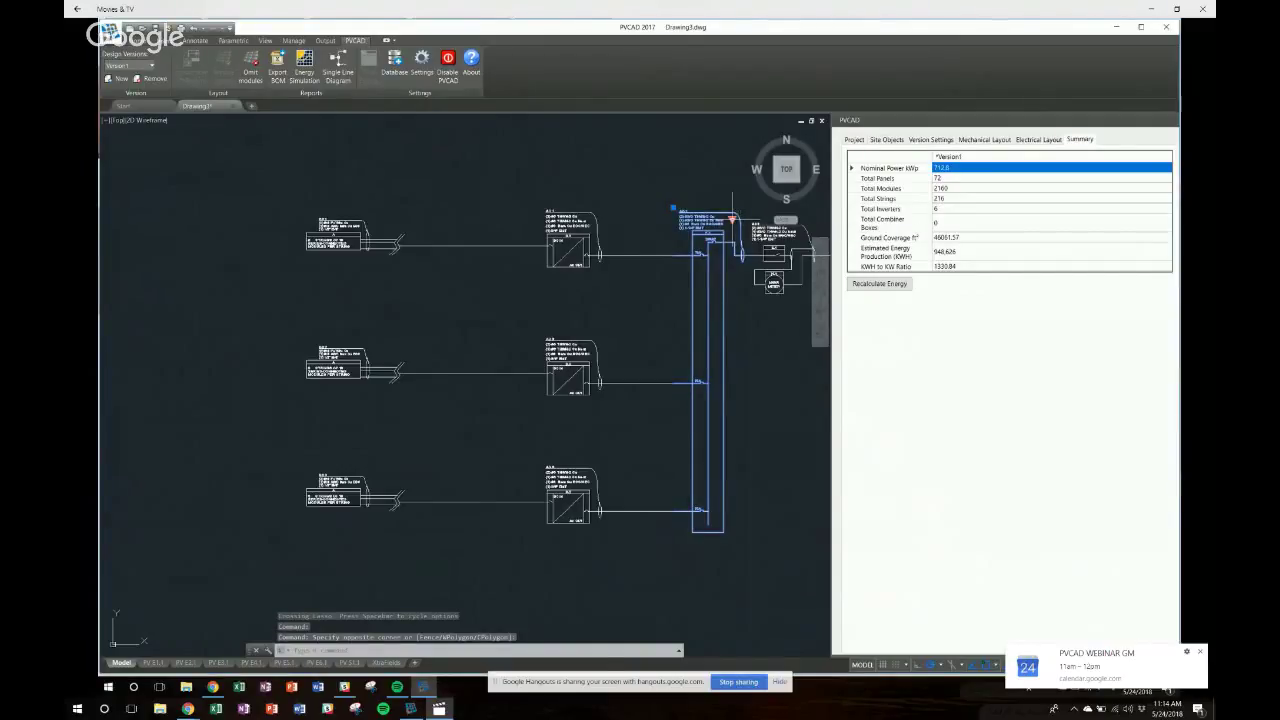
left_click(732, 217)
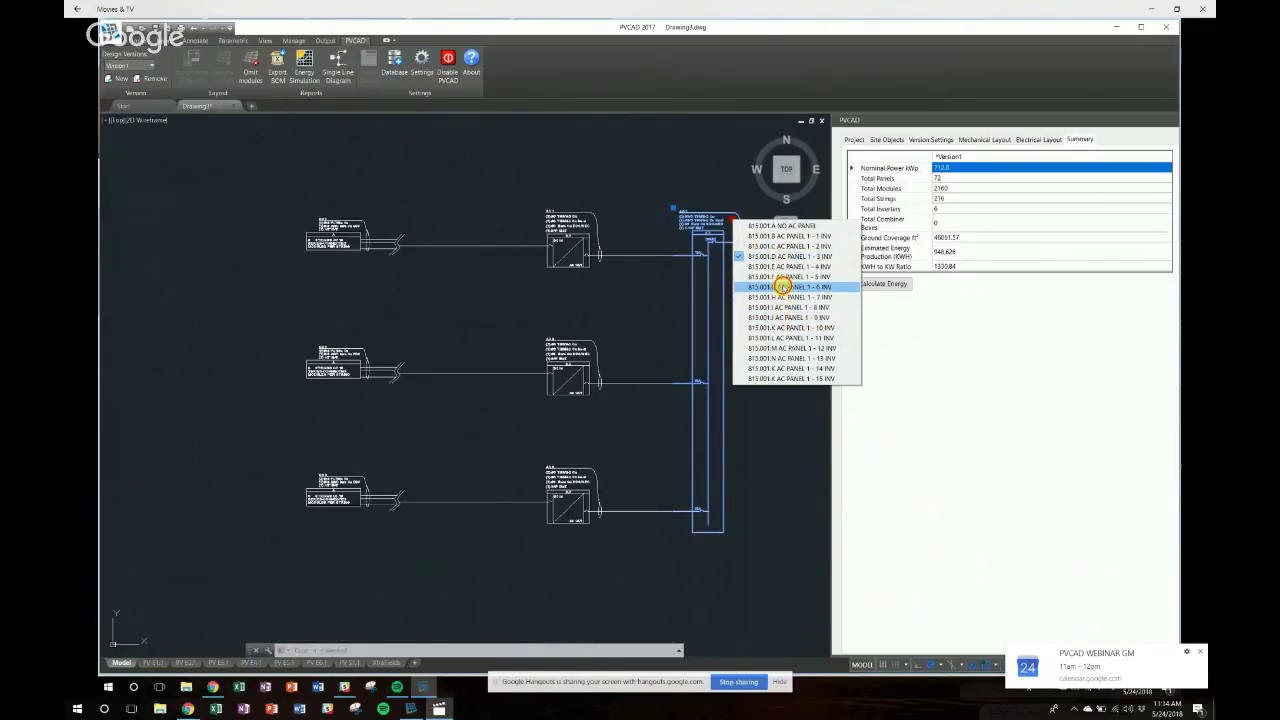
left_click(782, 287)
key("Escape")
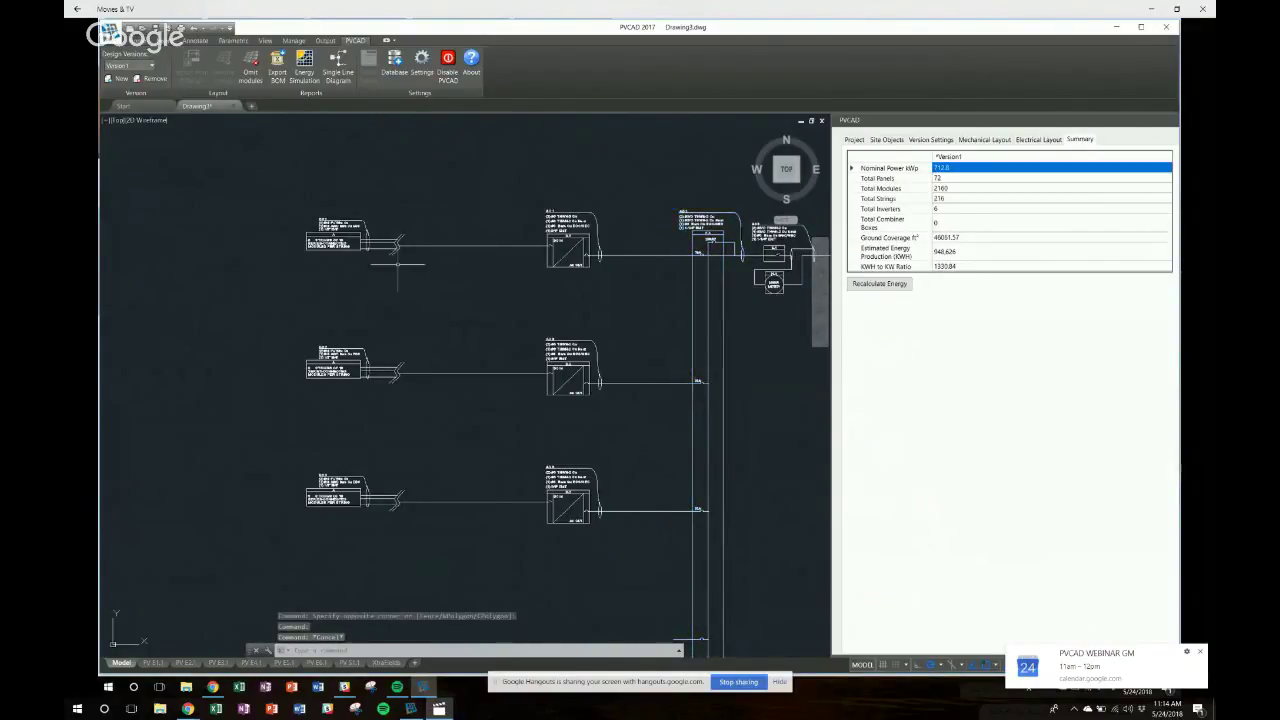
Window-select the three existing inverter rows and copy them.
left_click(284, 194)
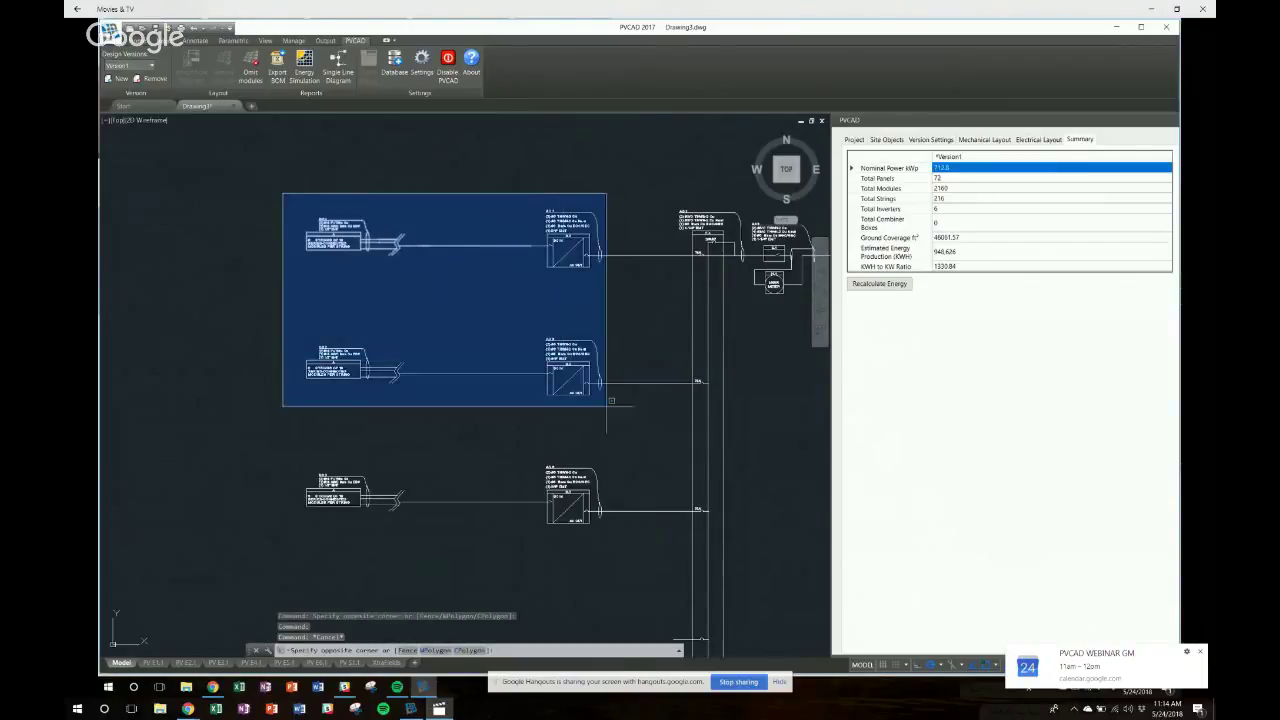
left_click(660, 538)
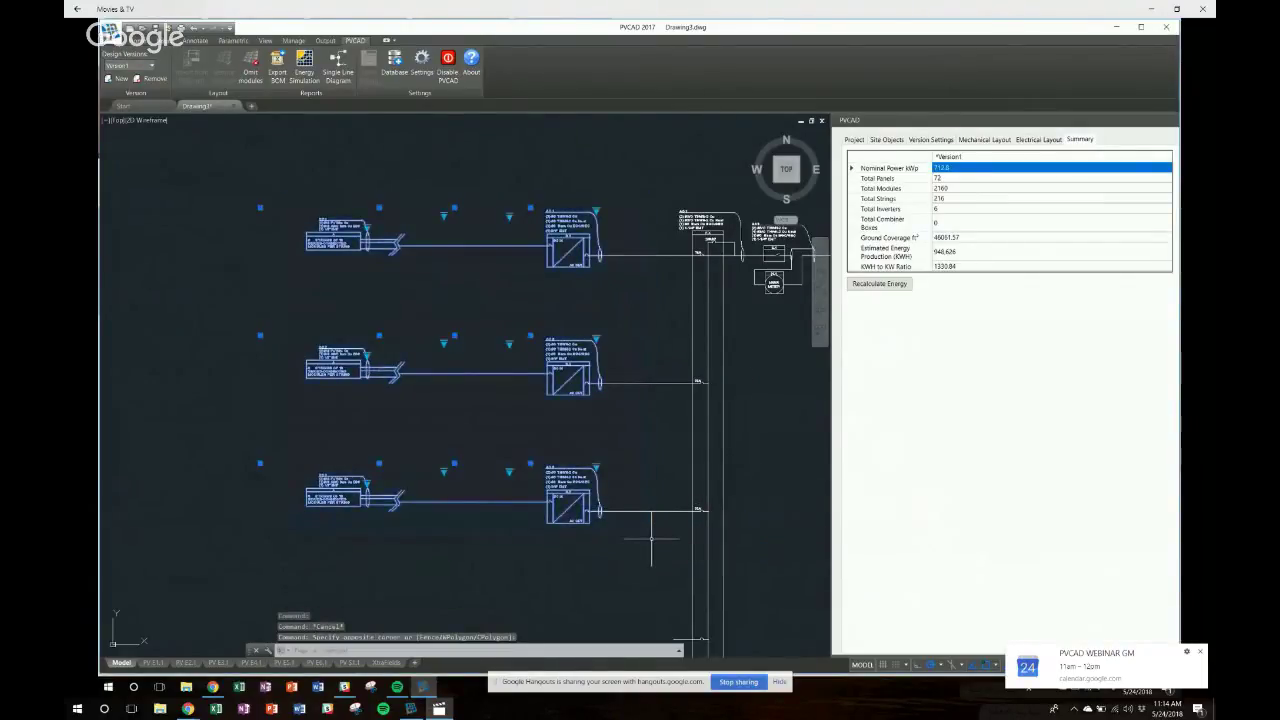
type("COPY")
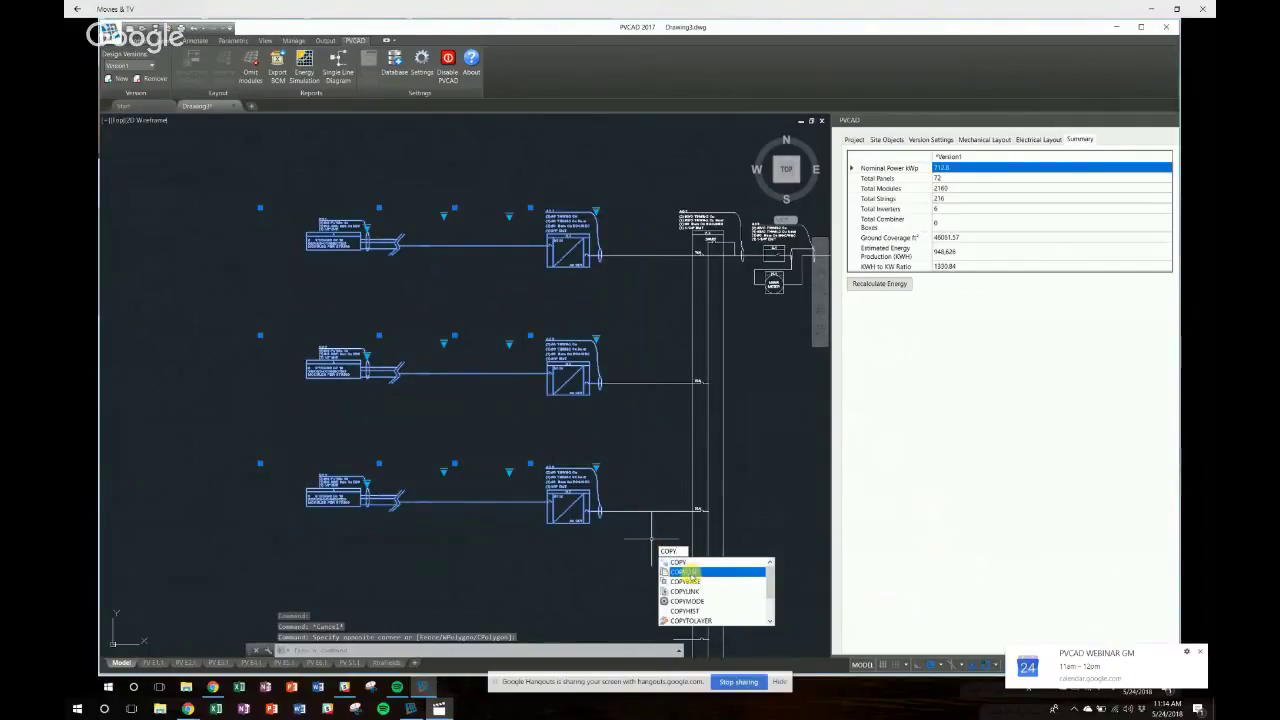
left_click(687, 572)
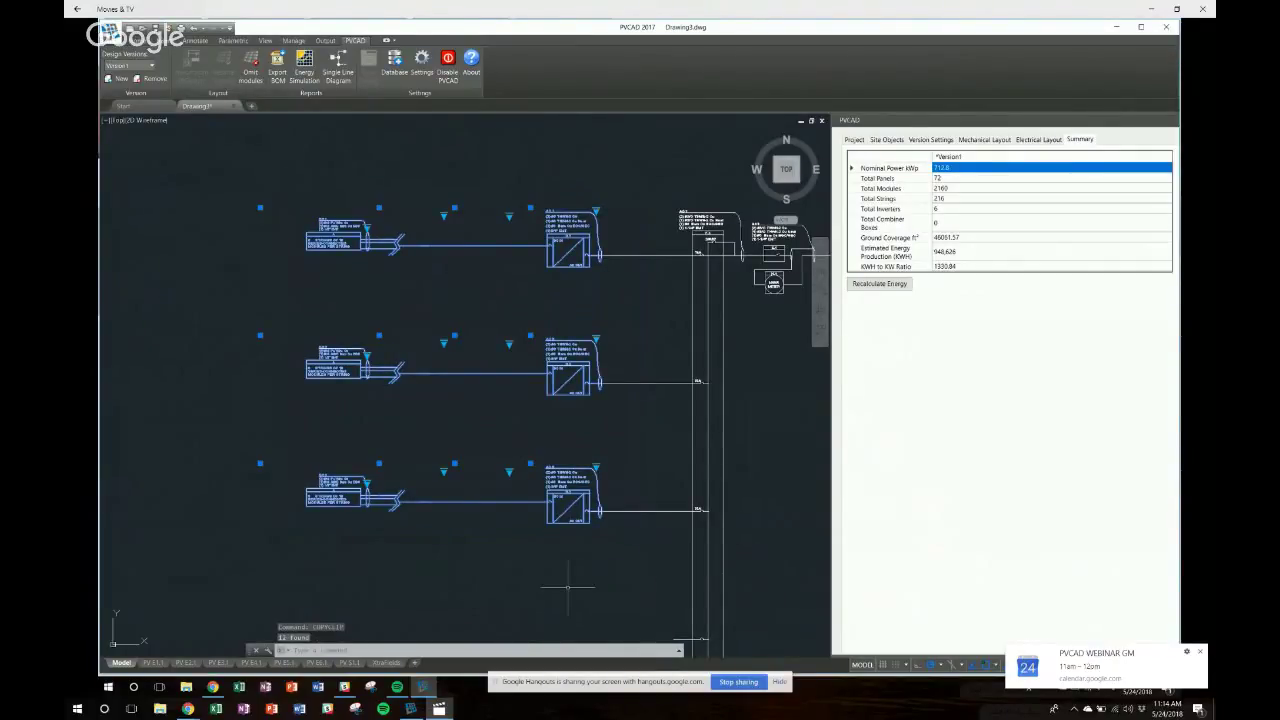
Paste the copied inverter branches below the existing three, giving six inverter rows.
scroll(567, 588, "down", 3)
middle_click_drag(497, 503, 567, 588)
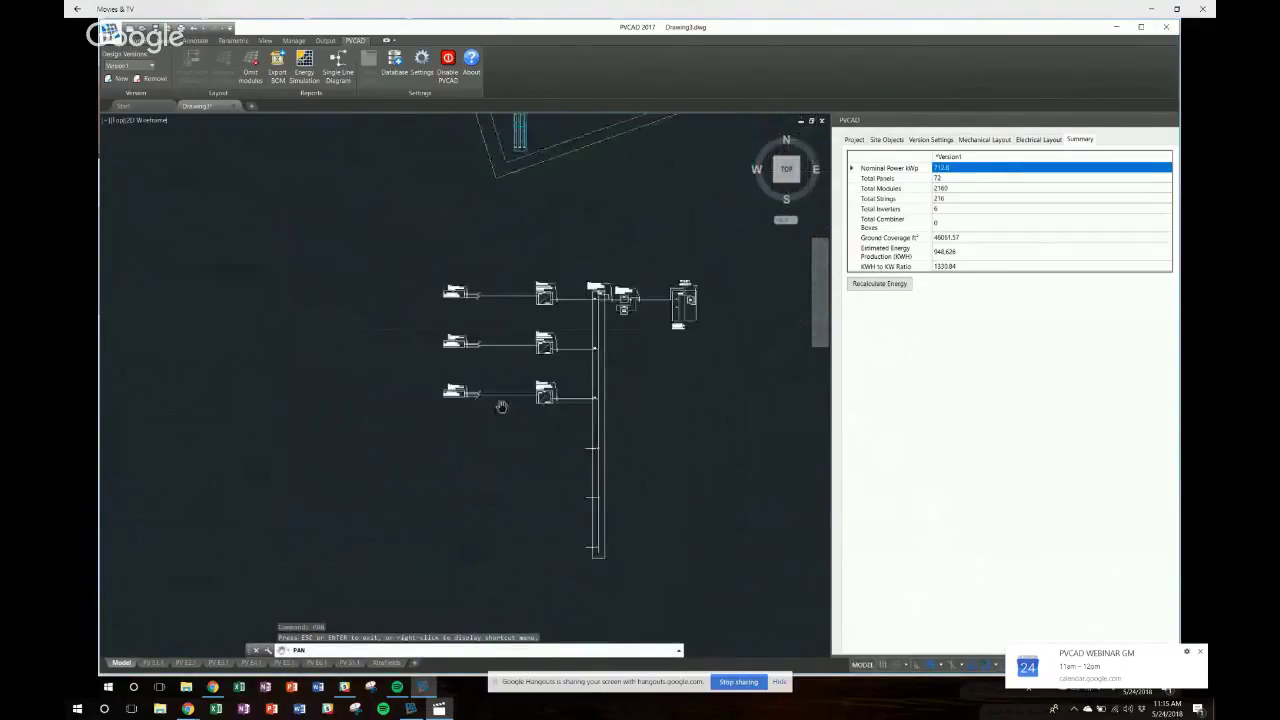
left_click_drag(500, 406, 500, 336)
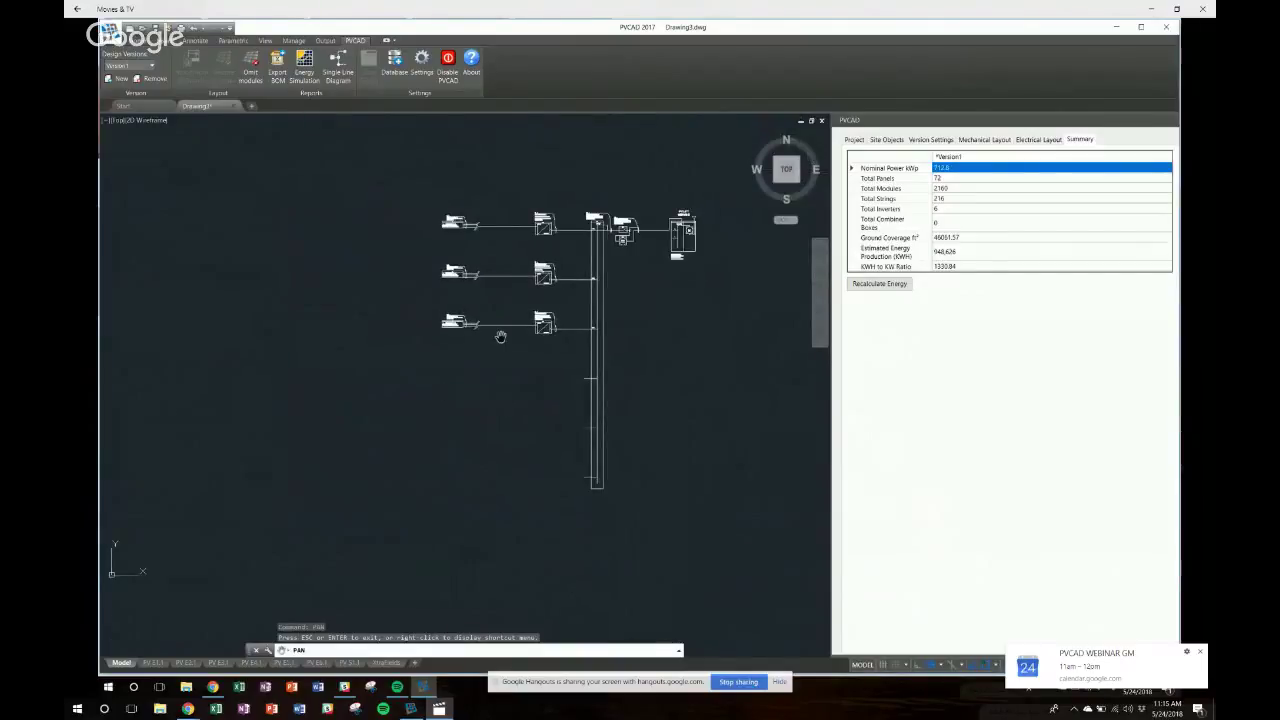
scroll(500, 336, "up", 4)
key("Escape")
type("pan")
key("Escape")
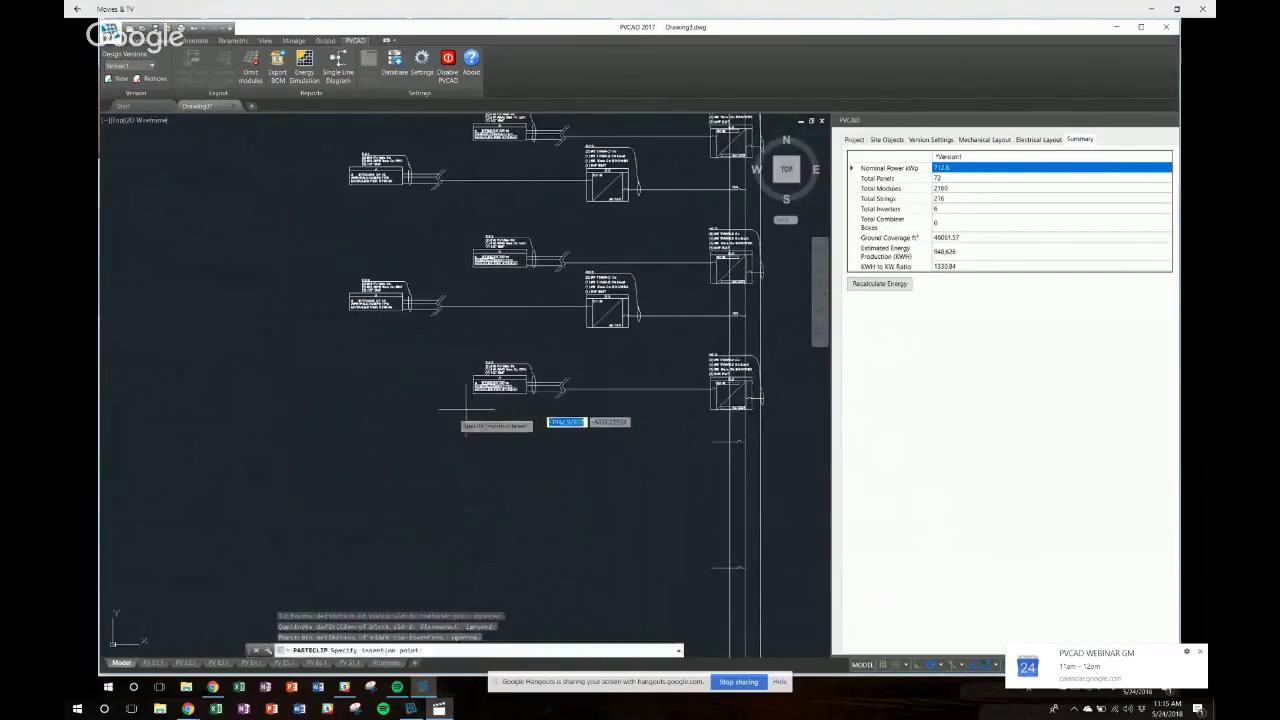
scroll(420, 490, "down", 5)
scroll(400, 490, "up", 3)
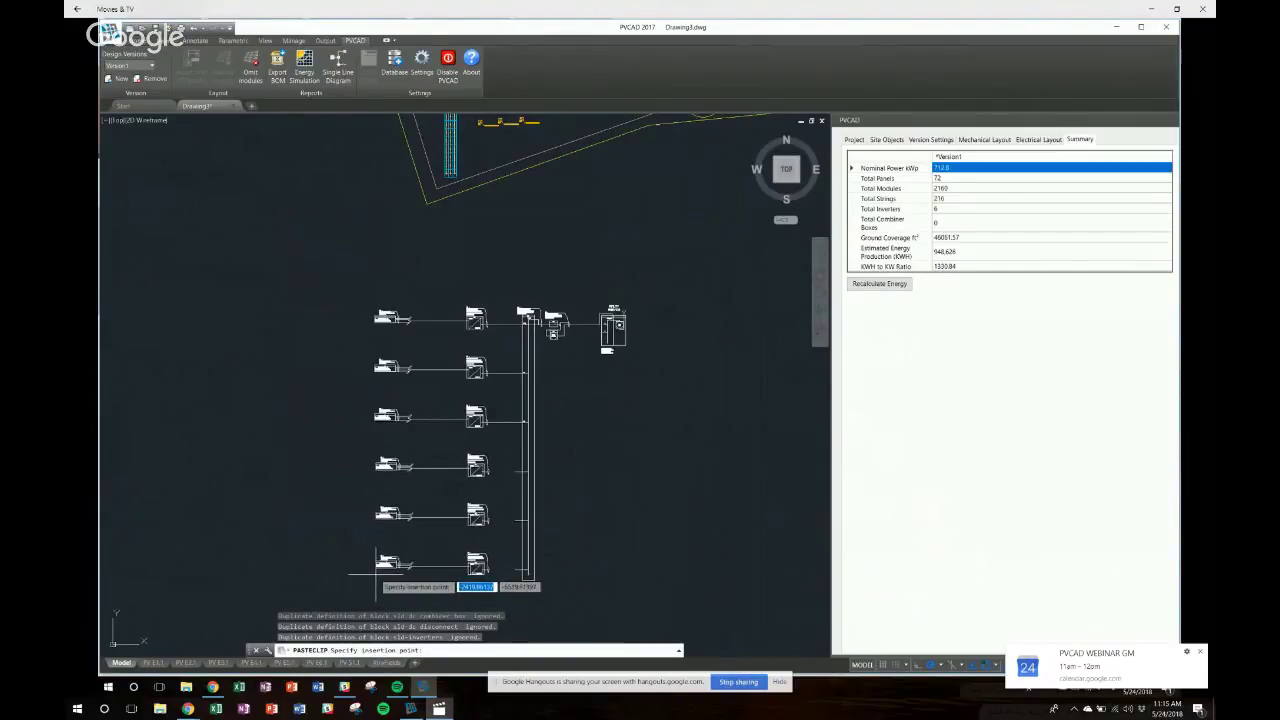
left_click(377, 574)
scroll(470, 332, "up", 5)
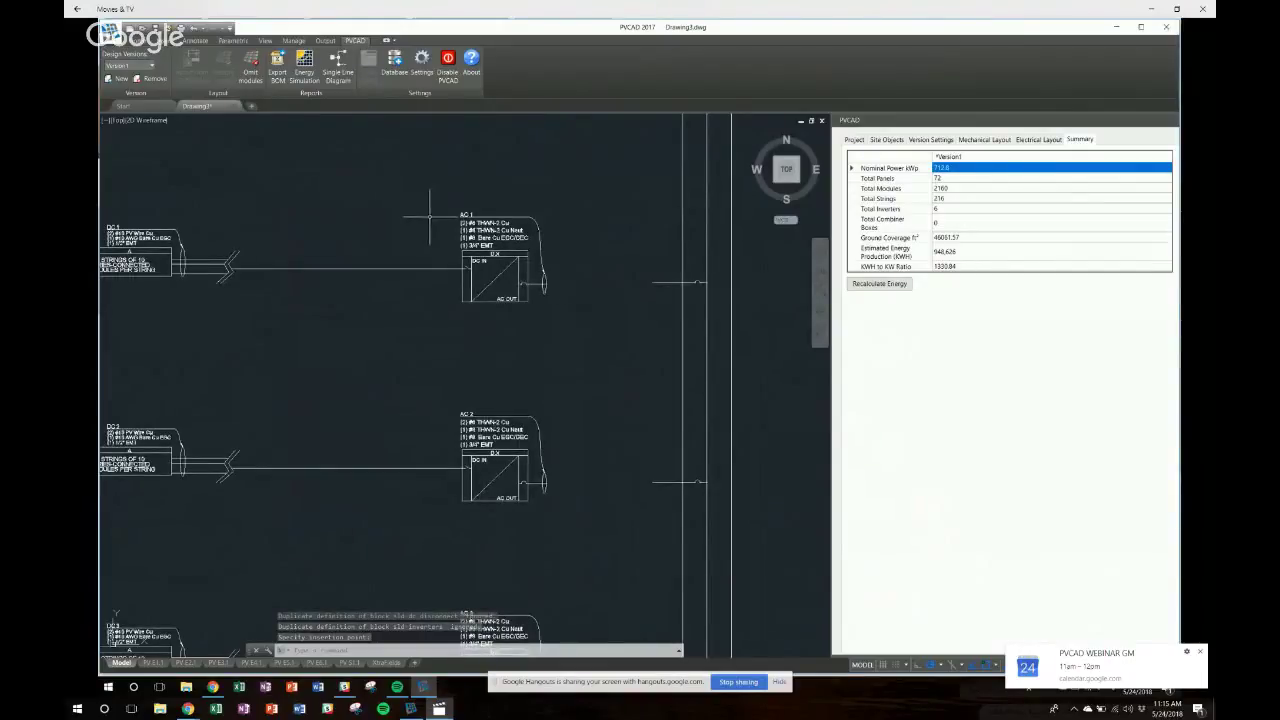
left_click(155, 40)
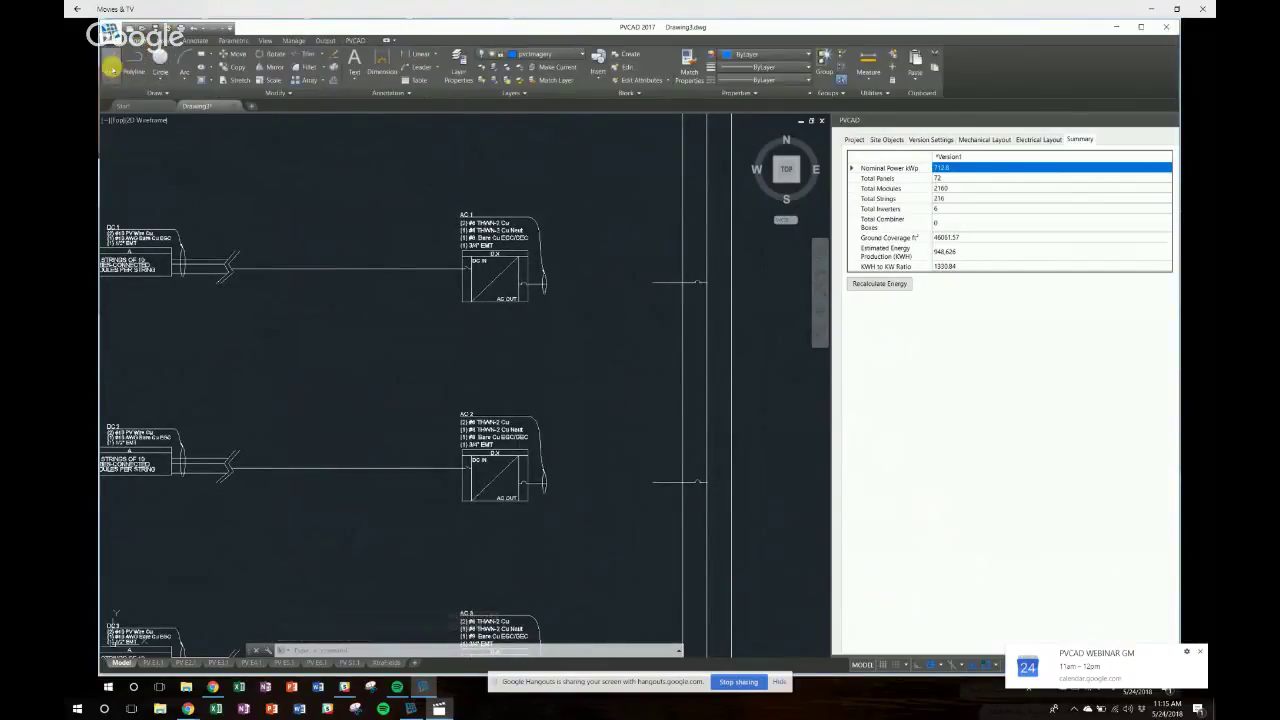
left_click(112, 68)
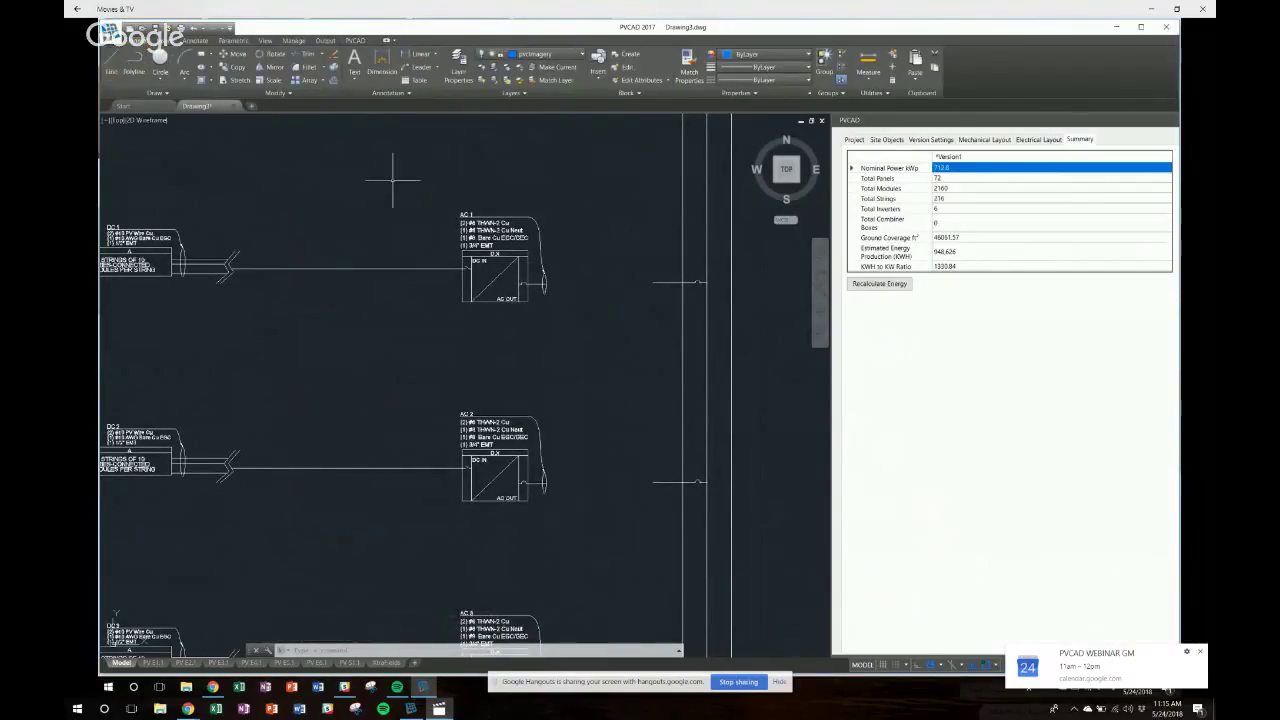
left_click(655, 283)
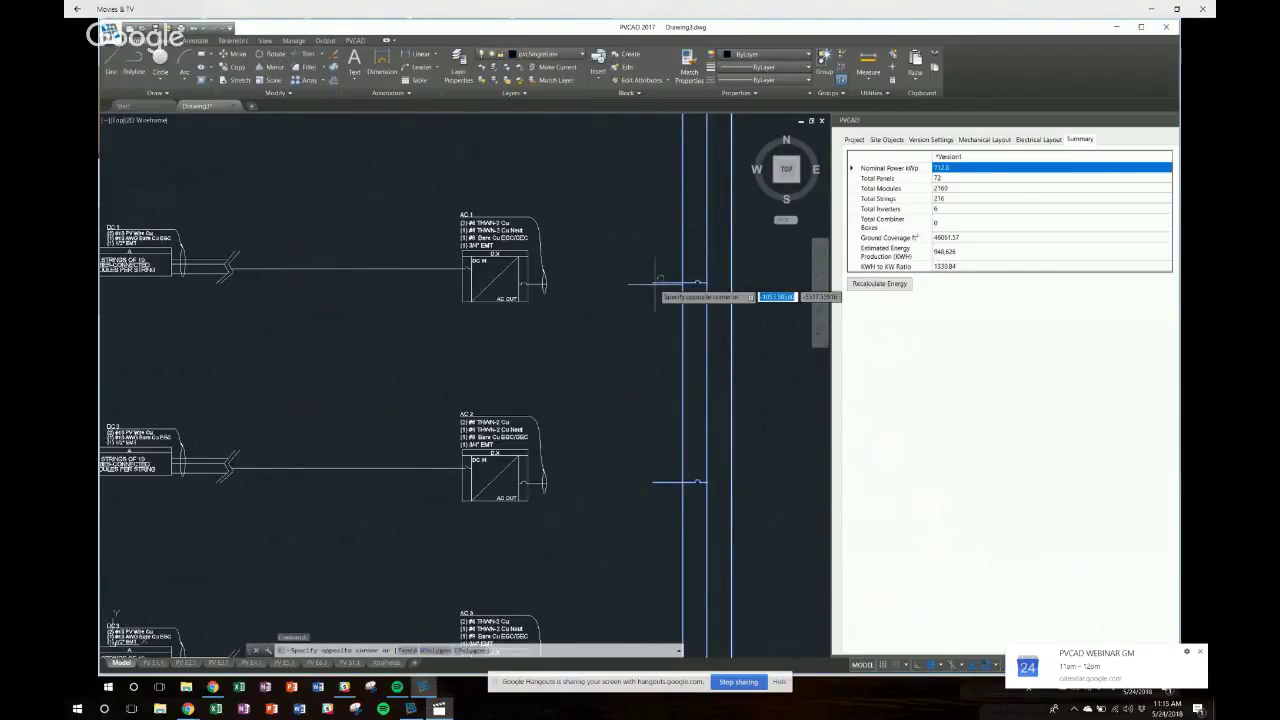
key("Escape")
key("Escape")
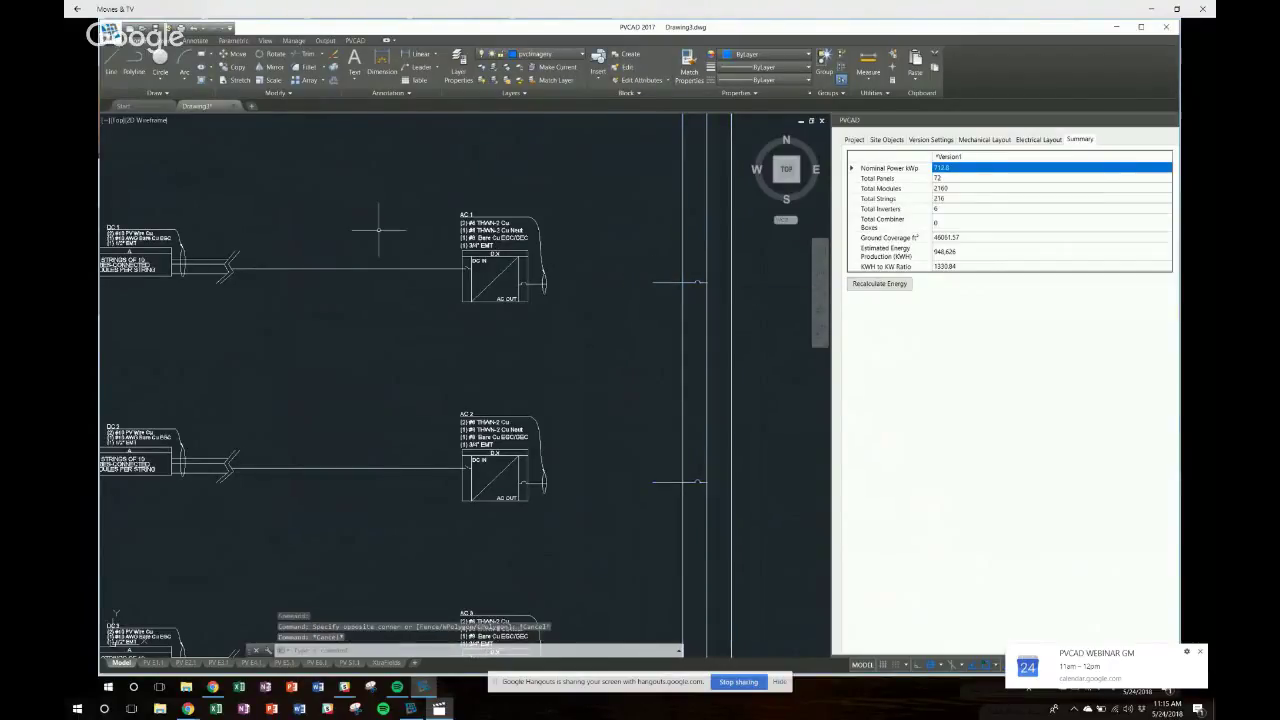
left_click(116, 70)
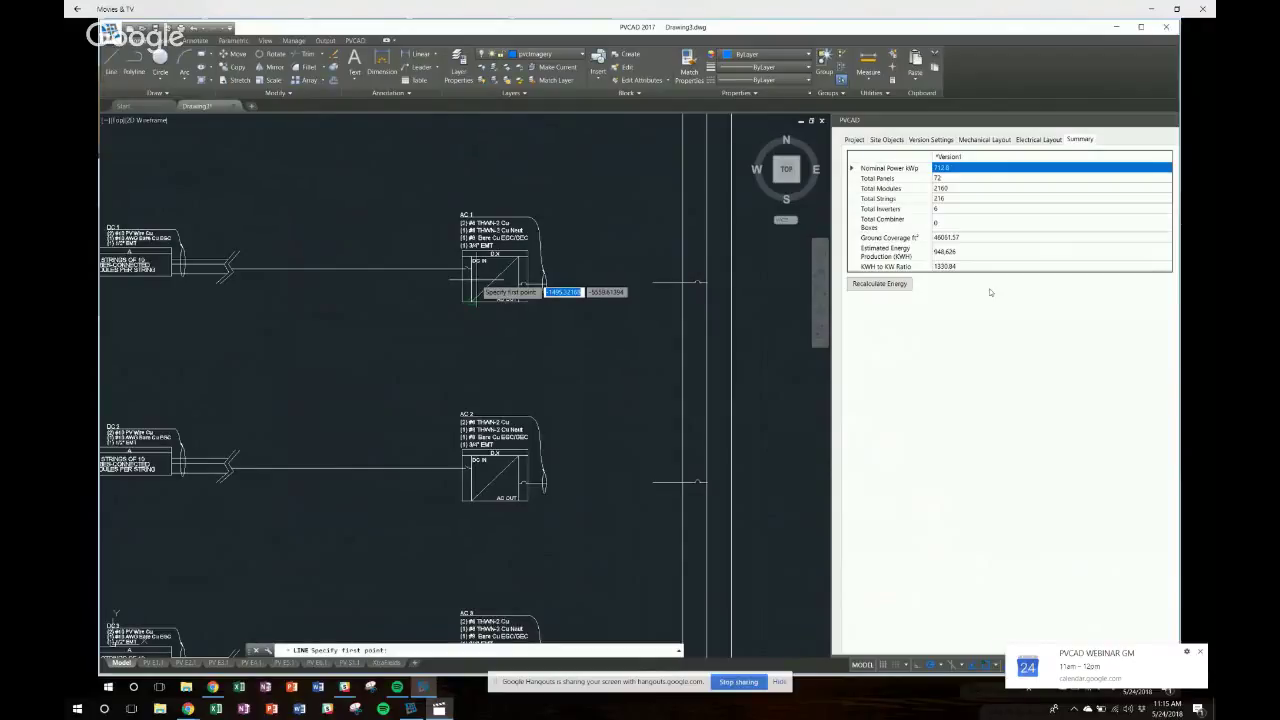
left_click(543, 285)
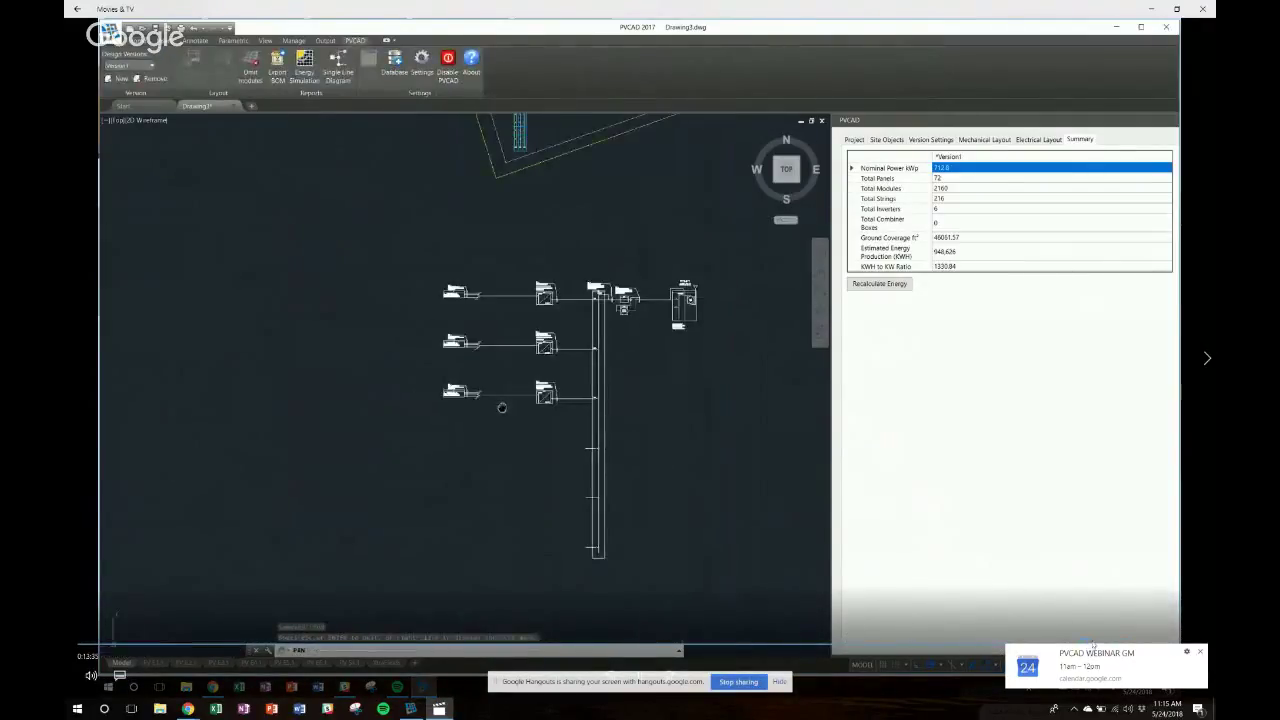
left_click_drag(502, 408, 500, 336)
scroll(500, 336, "up", 4)
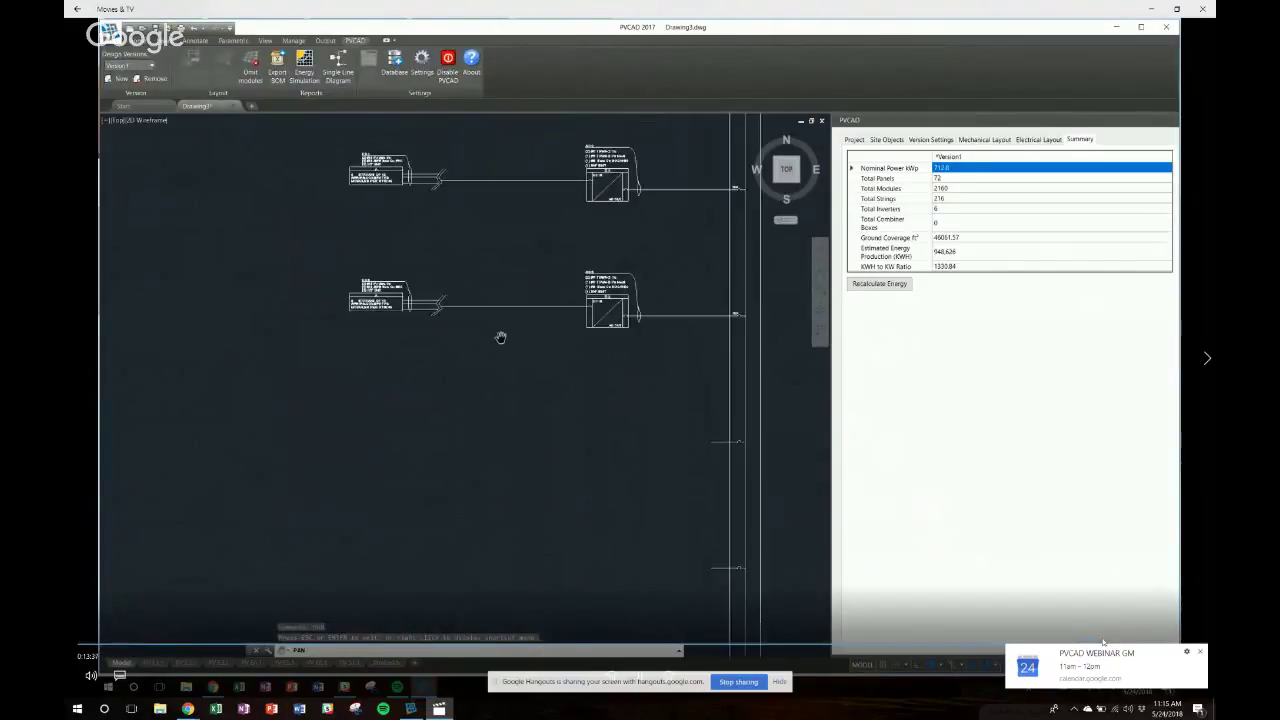
key("Escape")
type("paste")
key("Return")
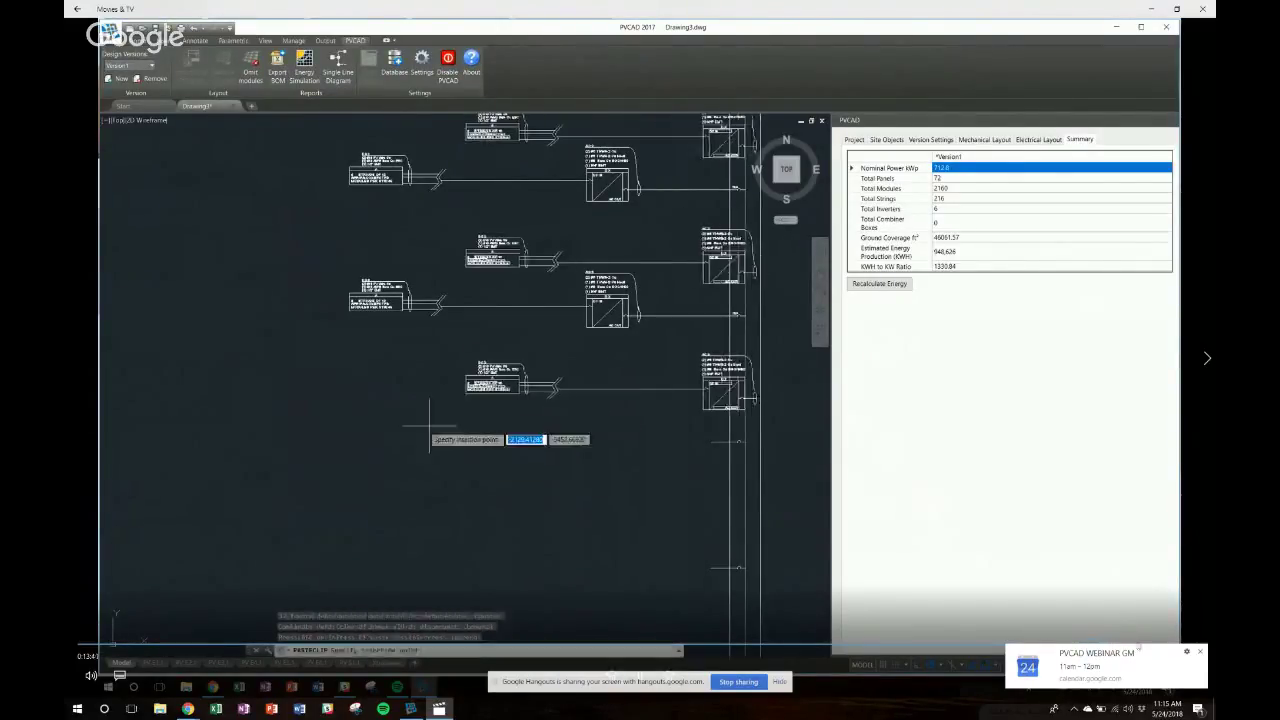
left_click(1163, 650)
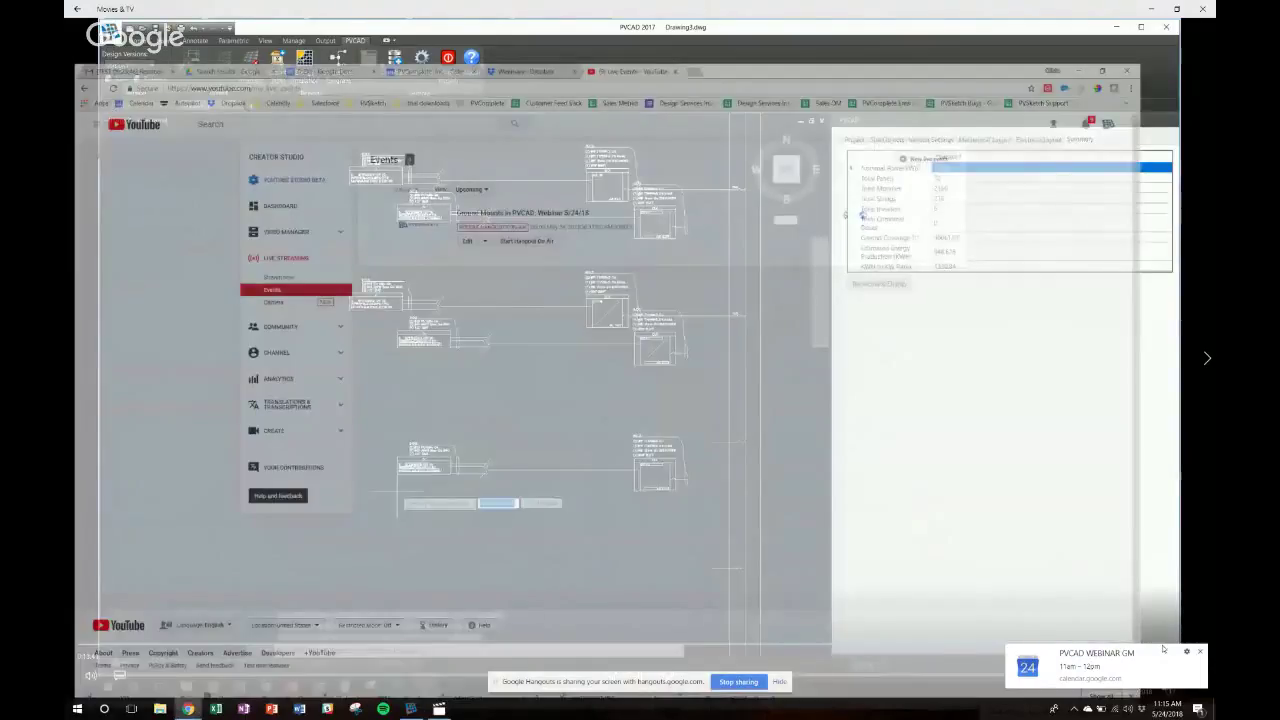
left_click(665, 8)
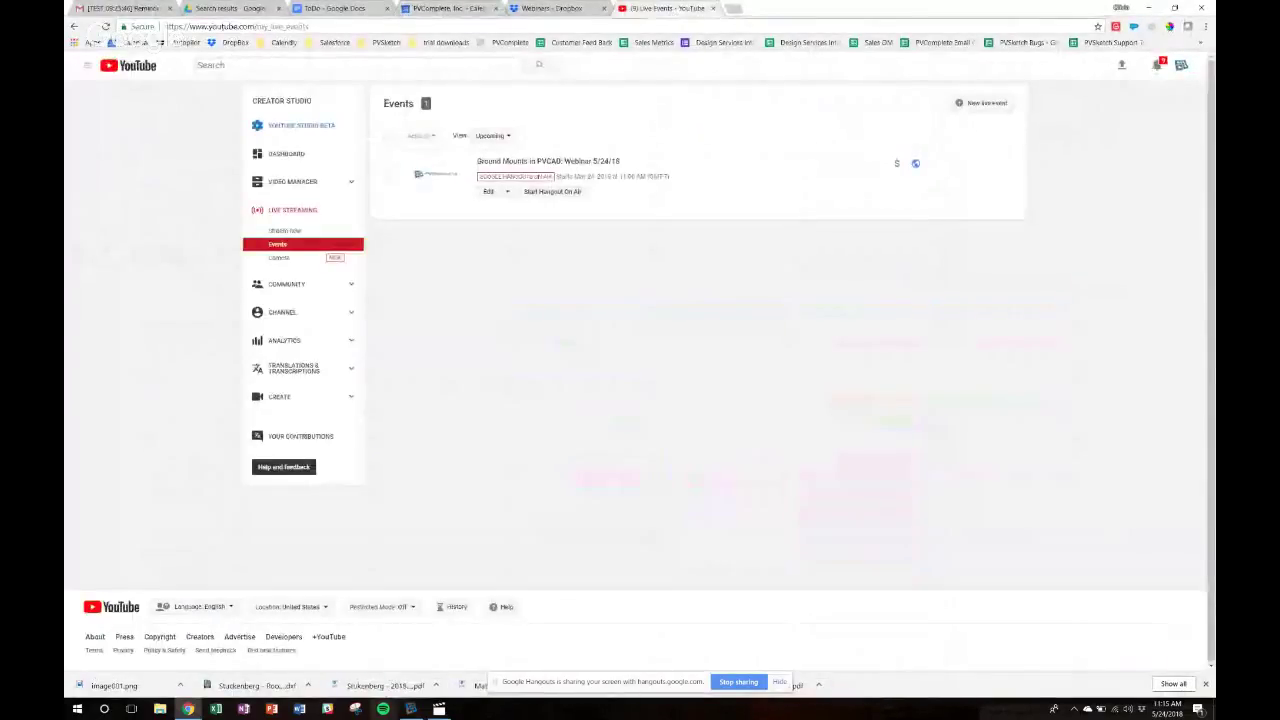
left_click(405, 708)
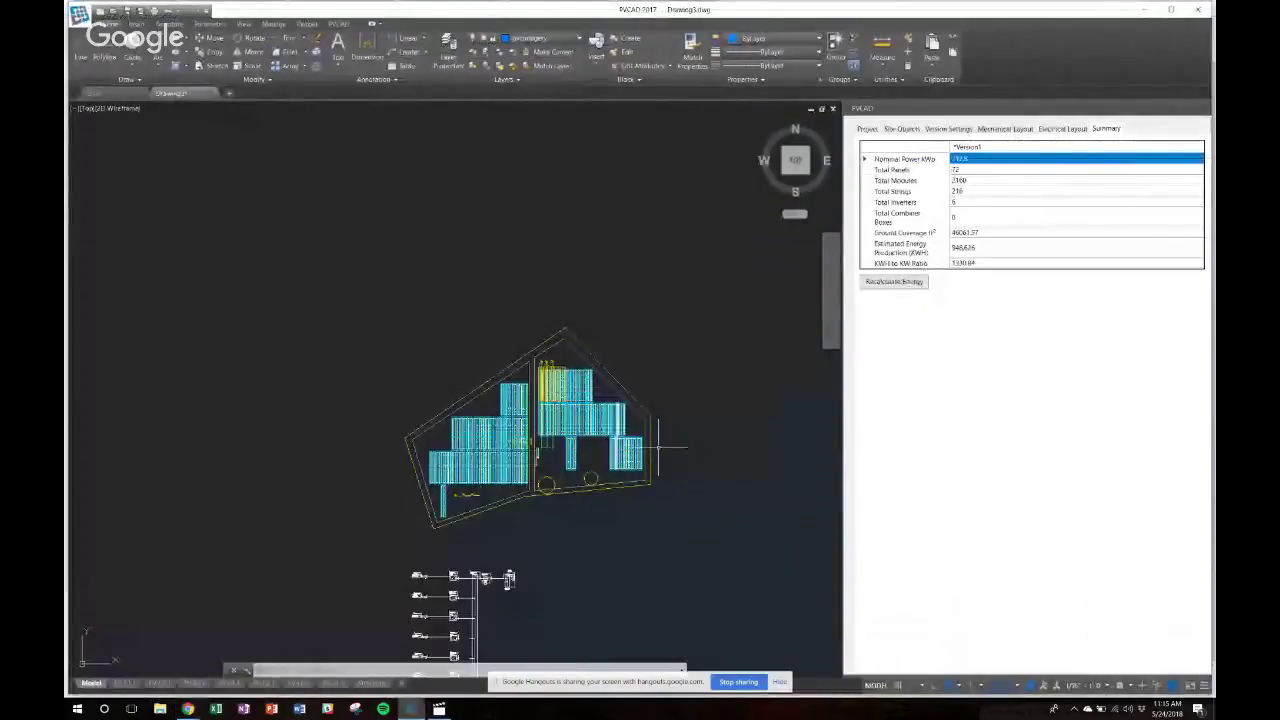
Switch from the model view through PV E1.1 to the PV E2.1 Array Layout sheet.
type("p")
key("Return")
mouse_move(717, 534)
left_mouse_down()
mouse_move(660, 466)
mouse_move(634, 395)
left_mouse_up()
mouse_move(124, 684)
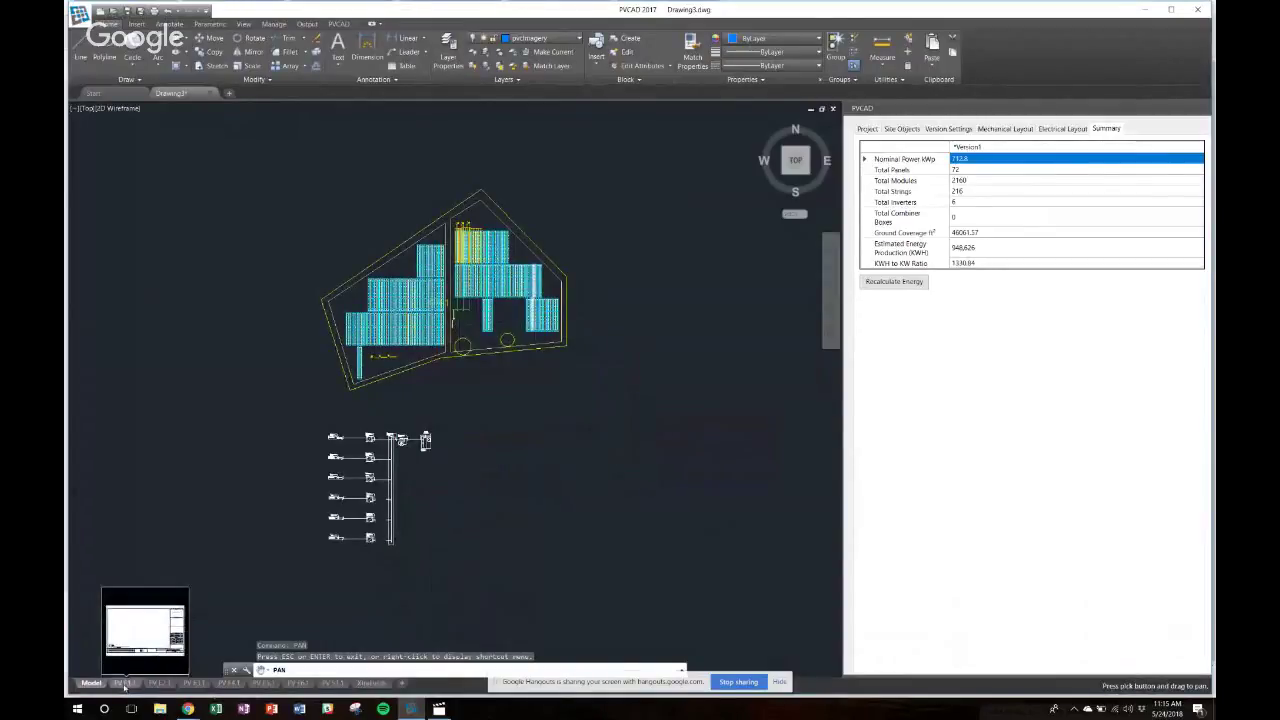
left_click(124, 684)
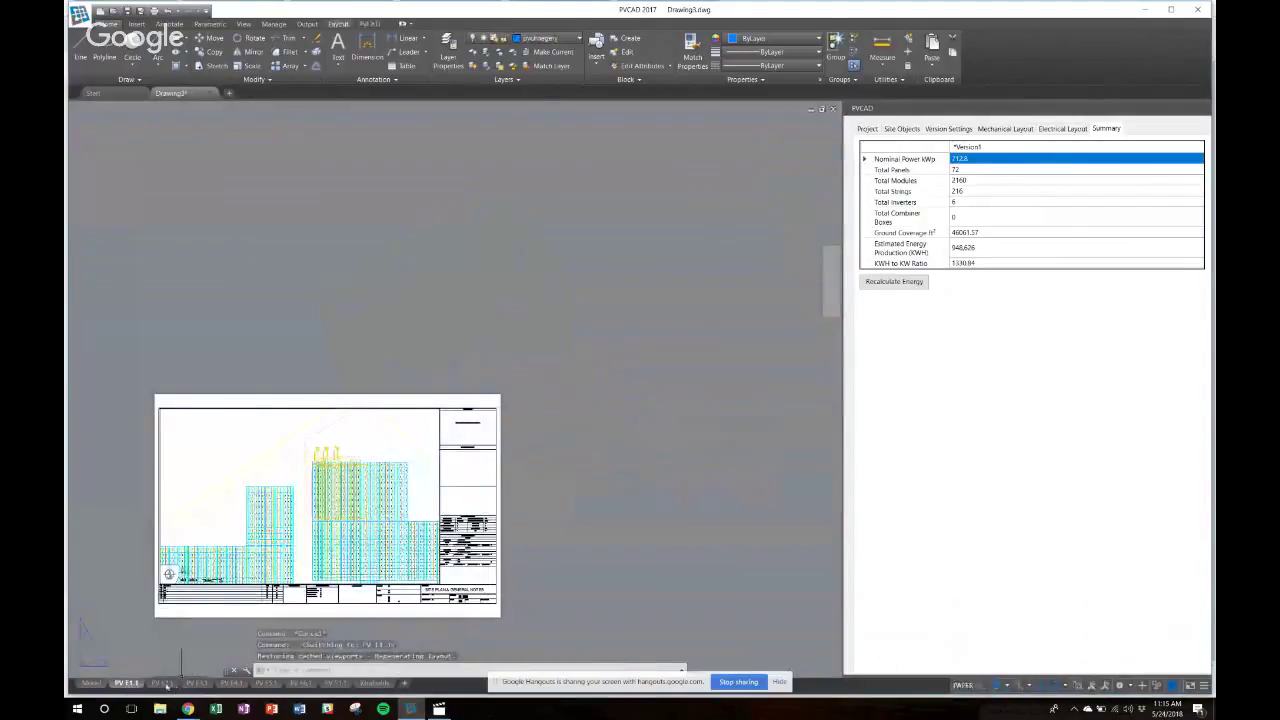
left_click(160, 684)
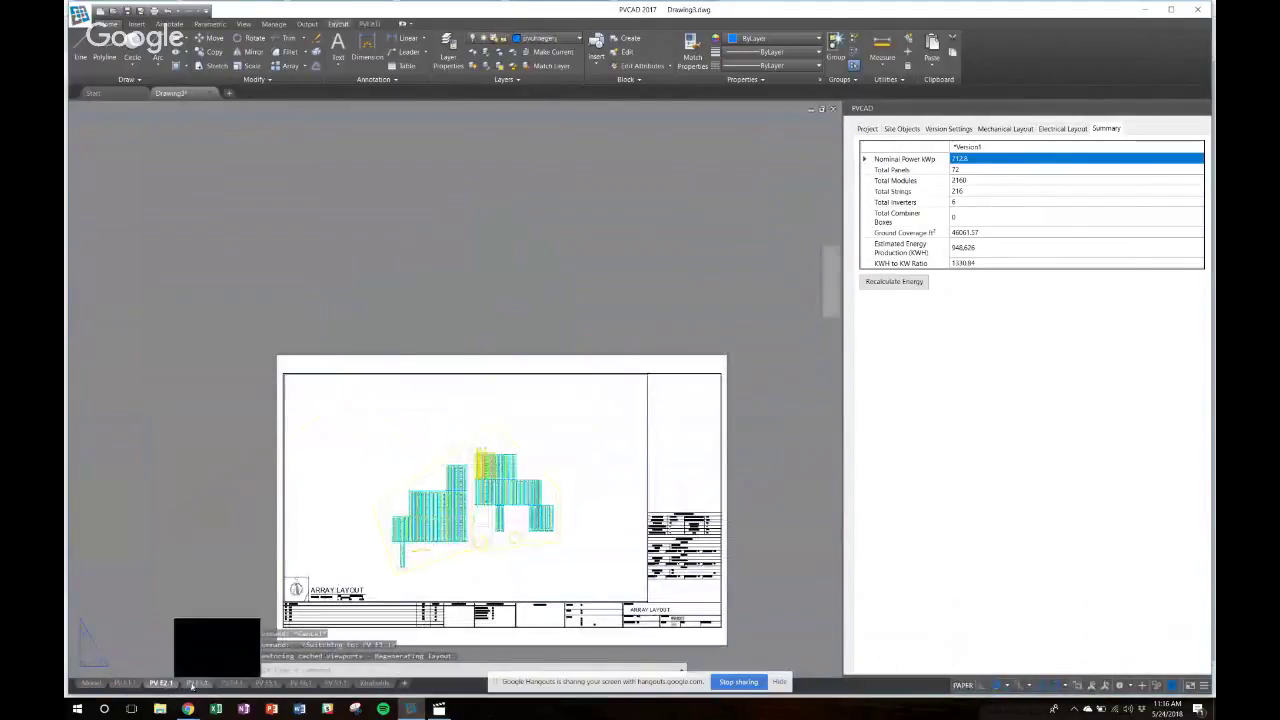
Pan and zoom the Array Layout sheet to centre the array and its title block.
right_click(565, 514)
left_click(605, 527)
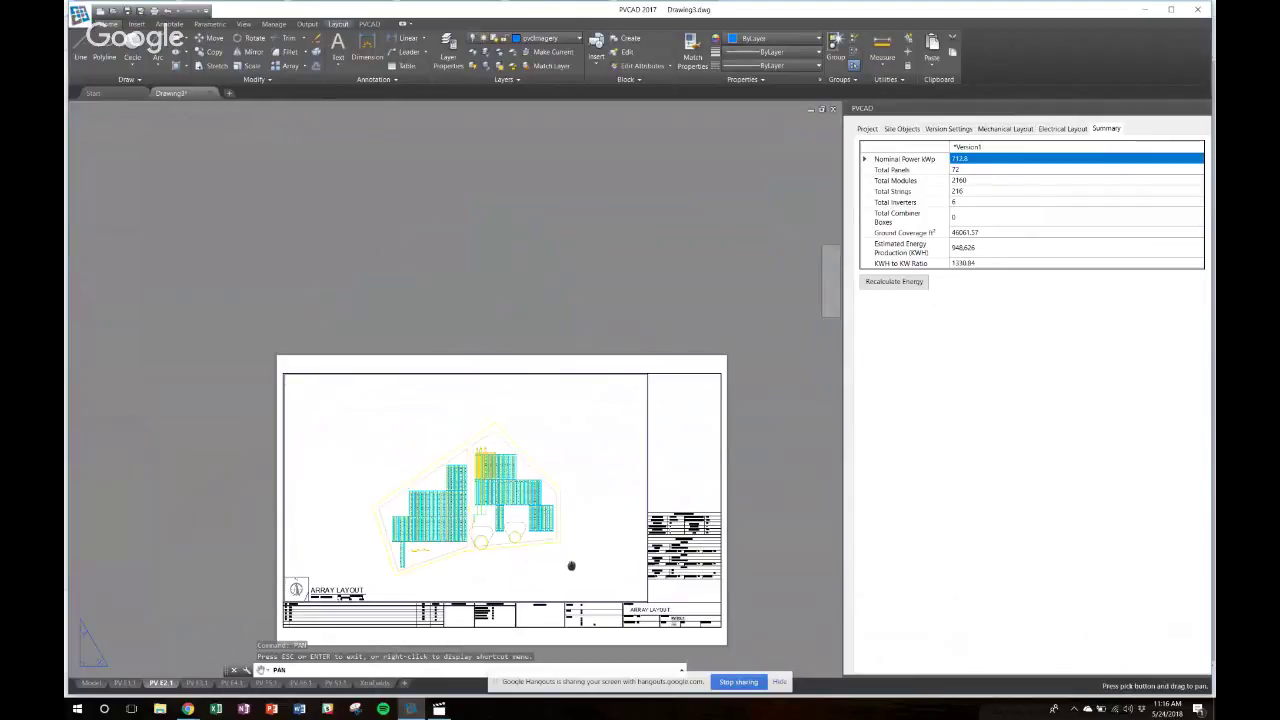
mouse_move(571, 566)
left_mouse_down()
mouse_move(571, 481)
mouse_move(512, 441)
left_mouse_up()
scroll(660, 455, "up", 4)
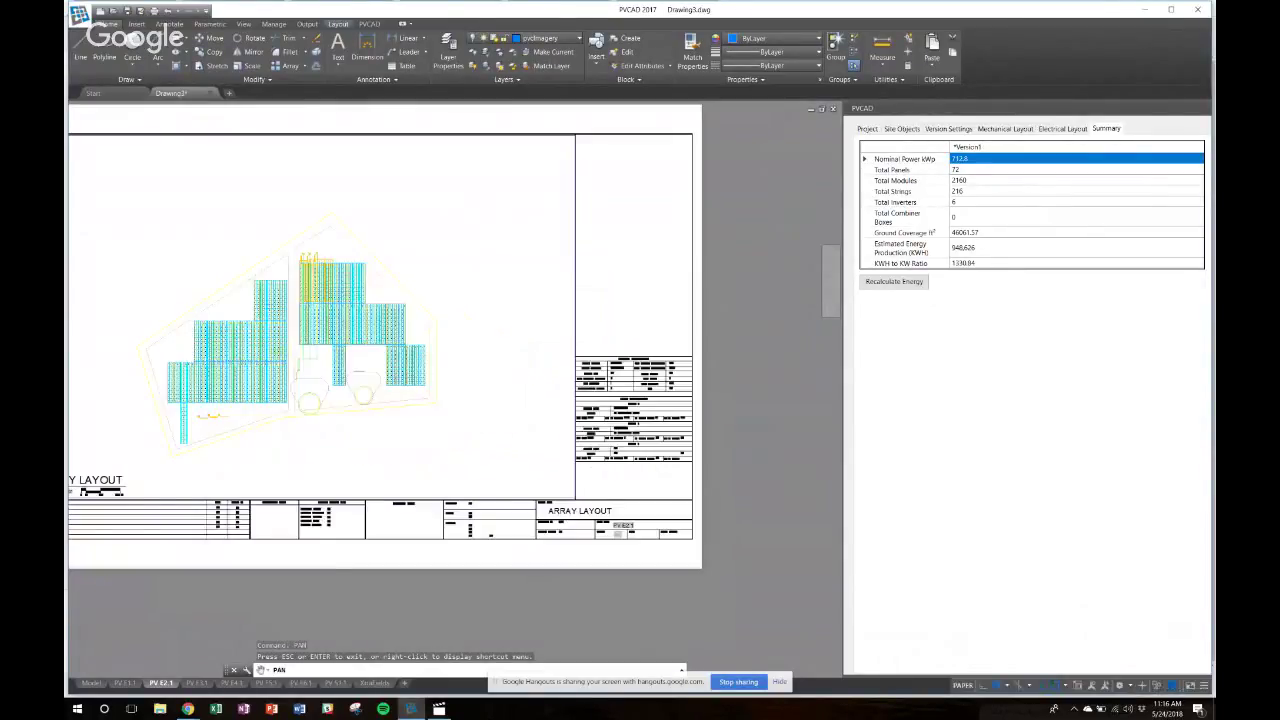
scroll(586, 442, "up", 2)
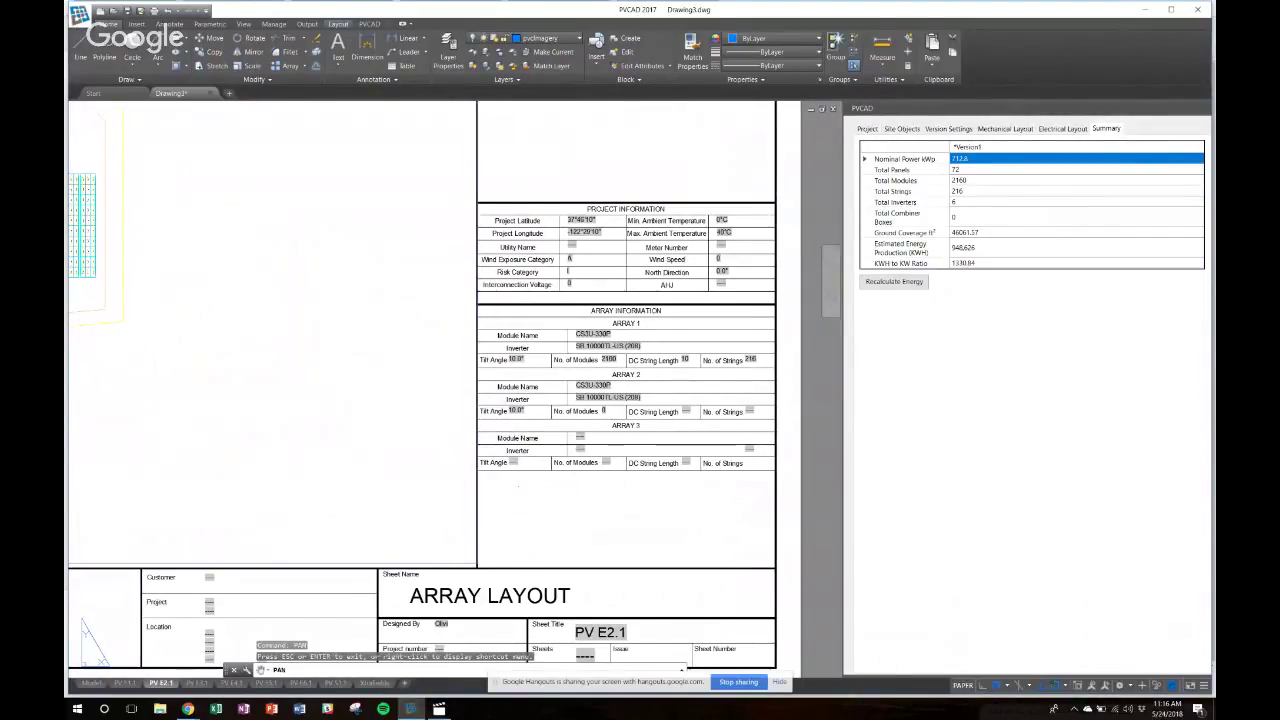
left_click_drag(347, 512, 475, 494)
scroll(262, 375, "down", 3)
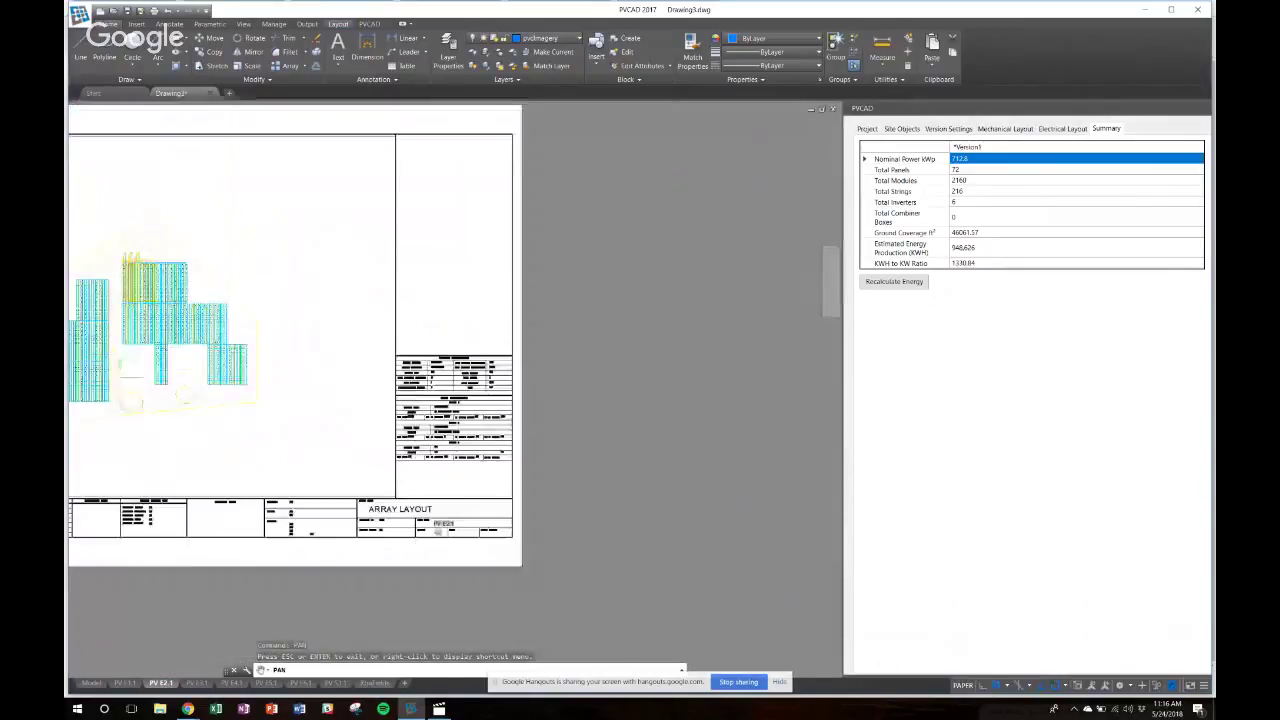
left_click_drag(92, 419, 334, 459)
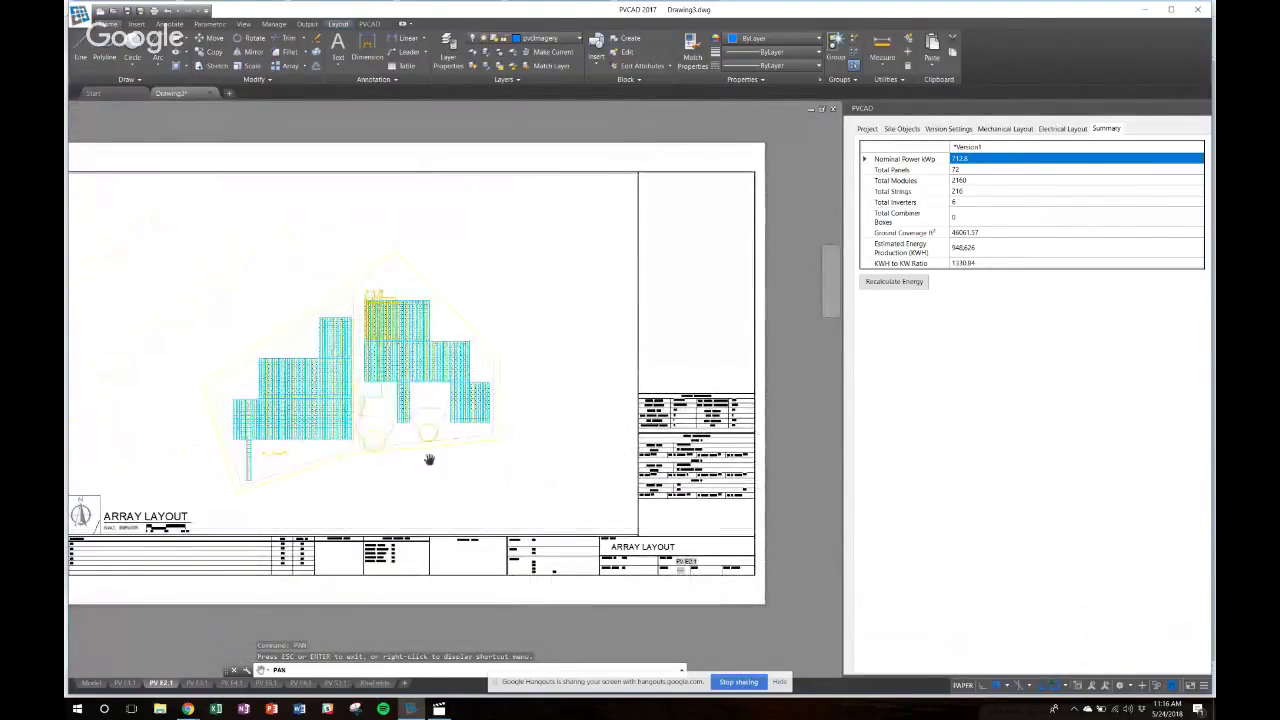
left_click_drag(553, 485, 578, 481)
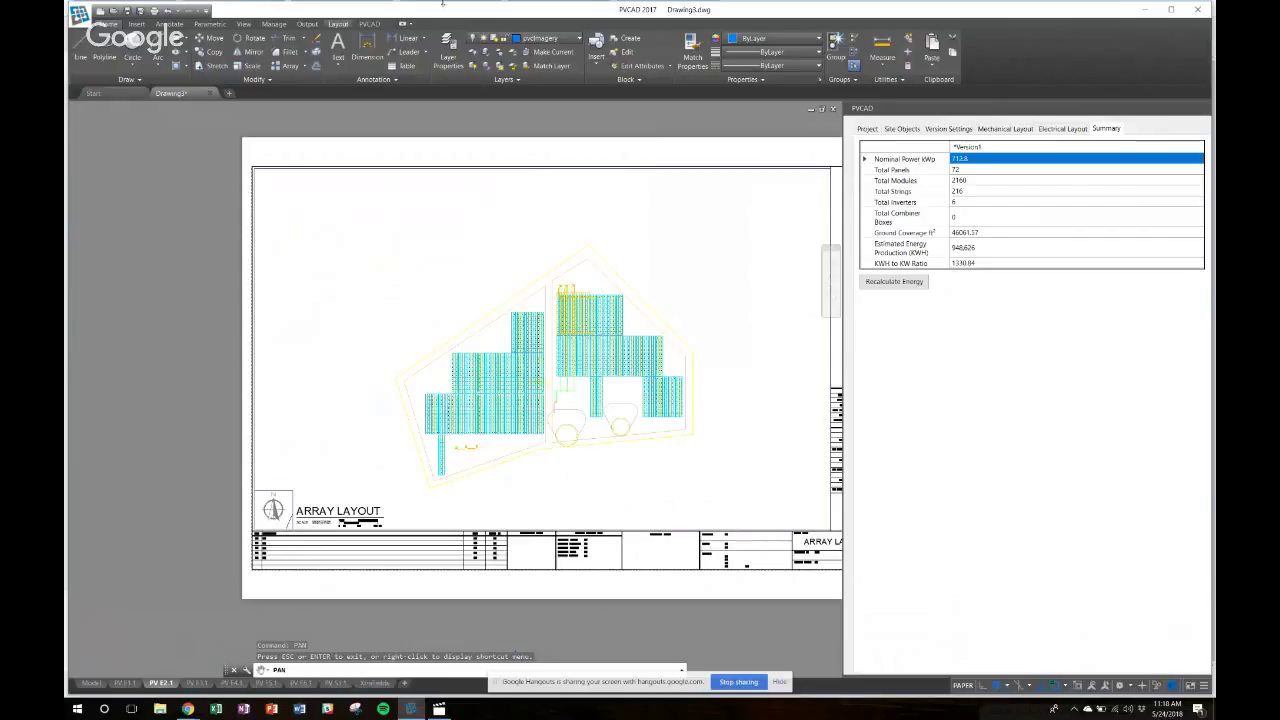
left_click(368, 24)
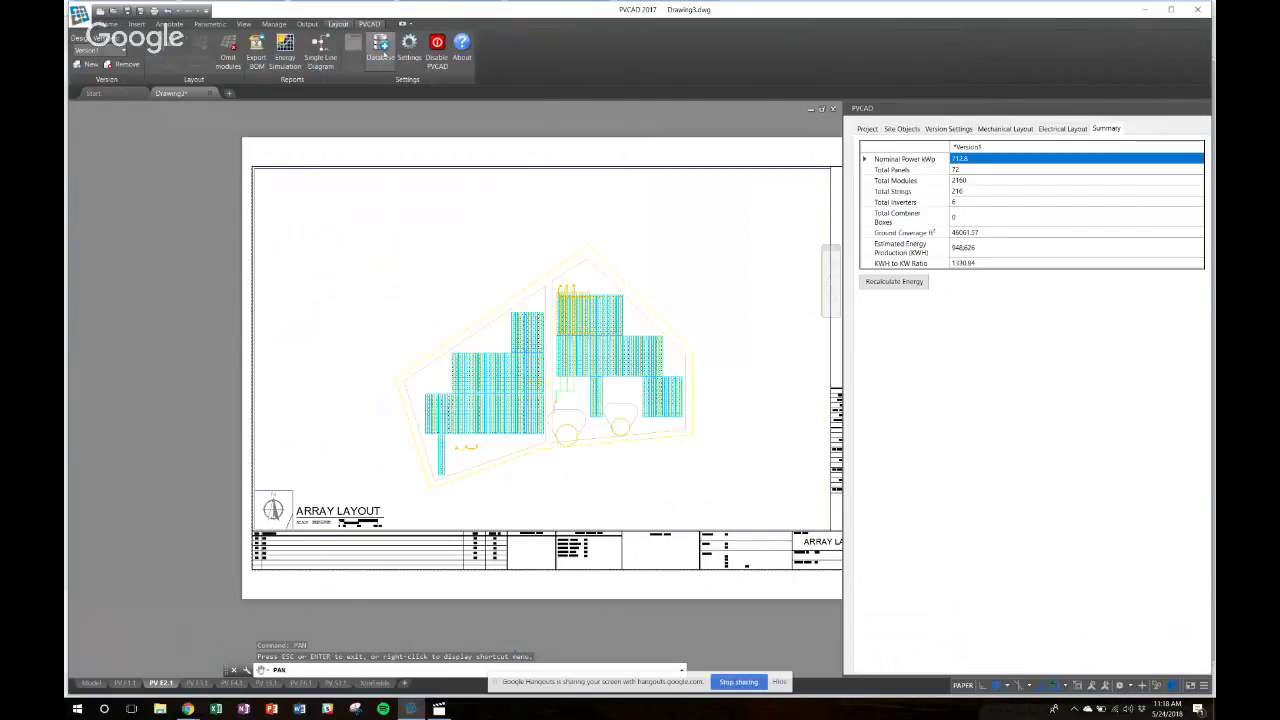